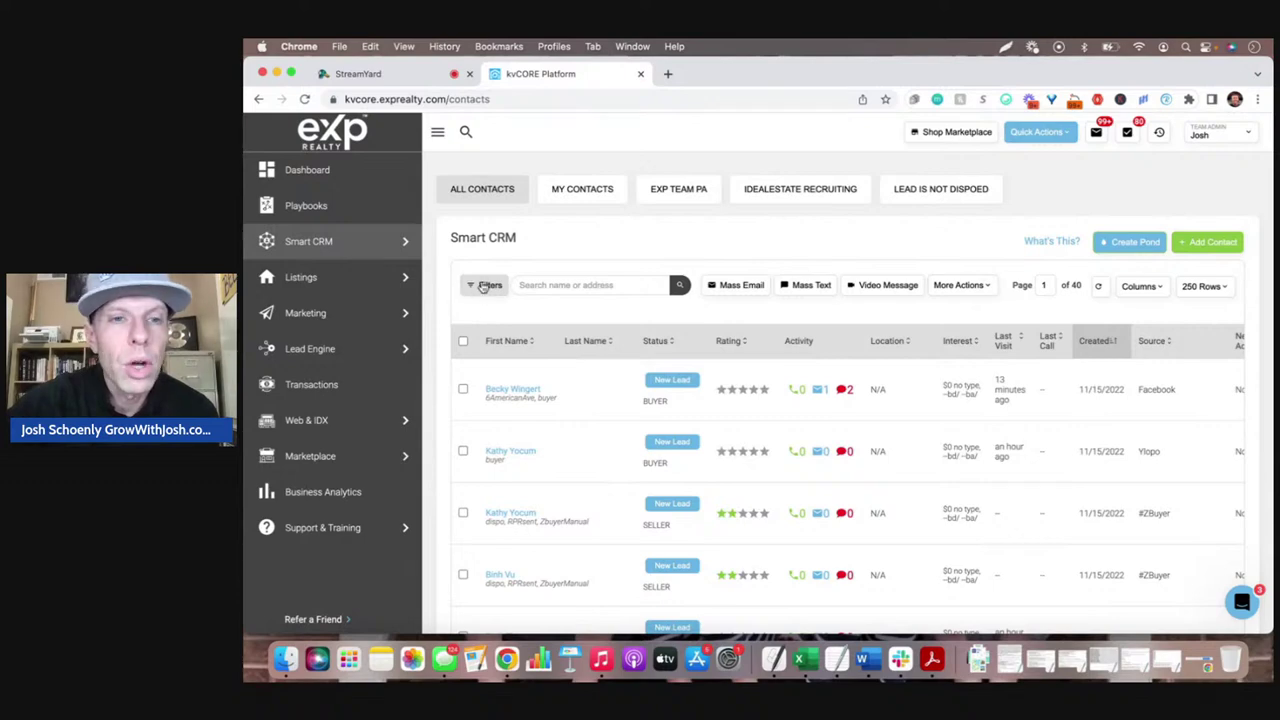
Step: Start filtering the Smart CRM contacts by the statuses Prospect, New Lead and Active Lead
left_click(483, 286)
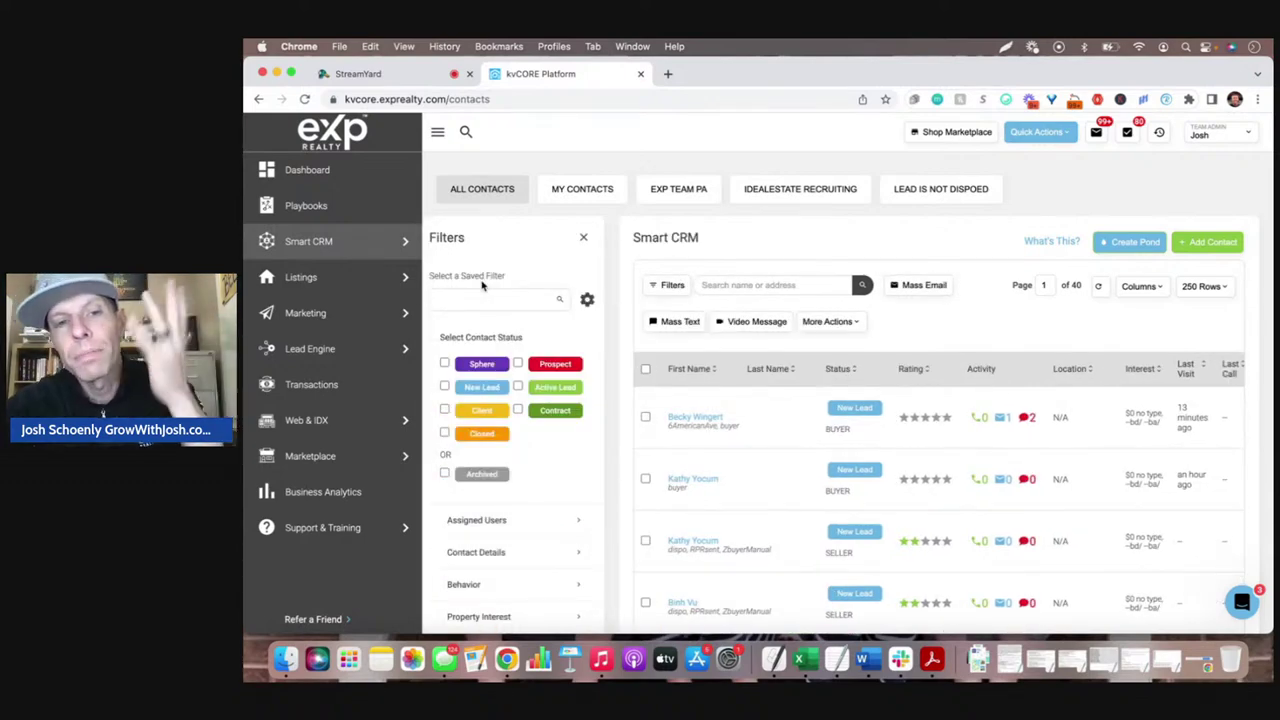
left_click(517, 364)
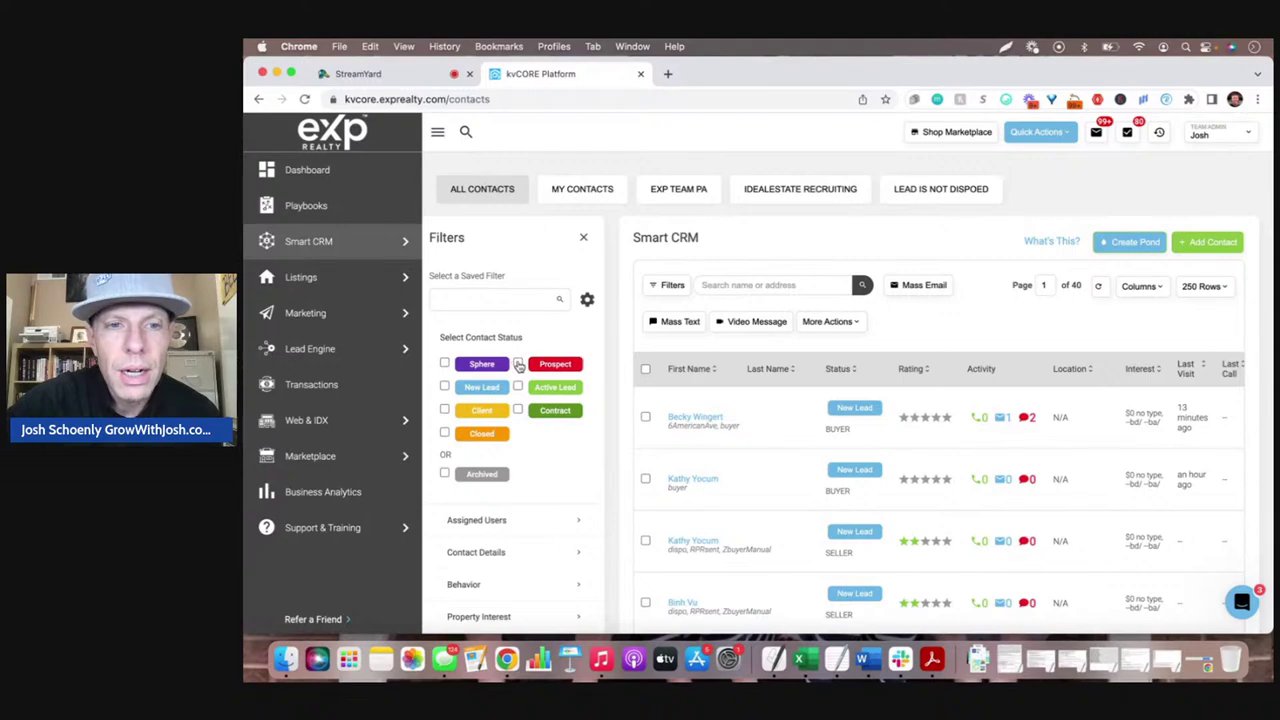
left_click(445, 388)
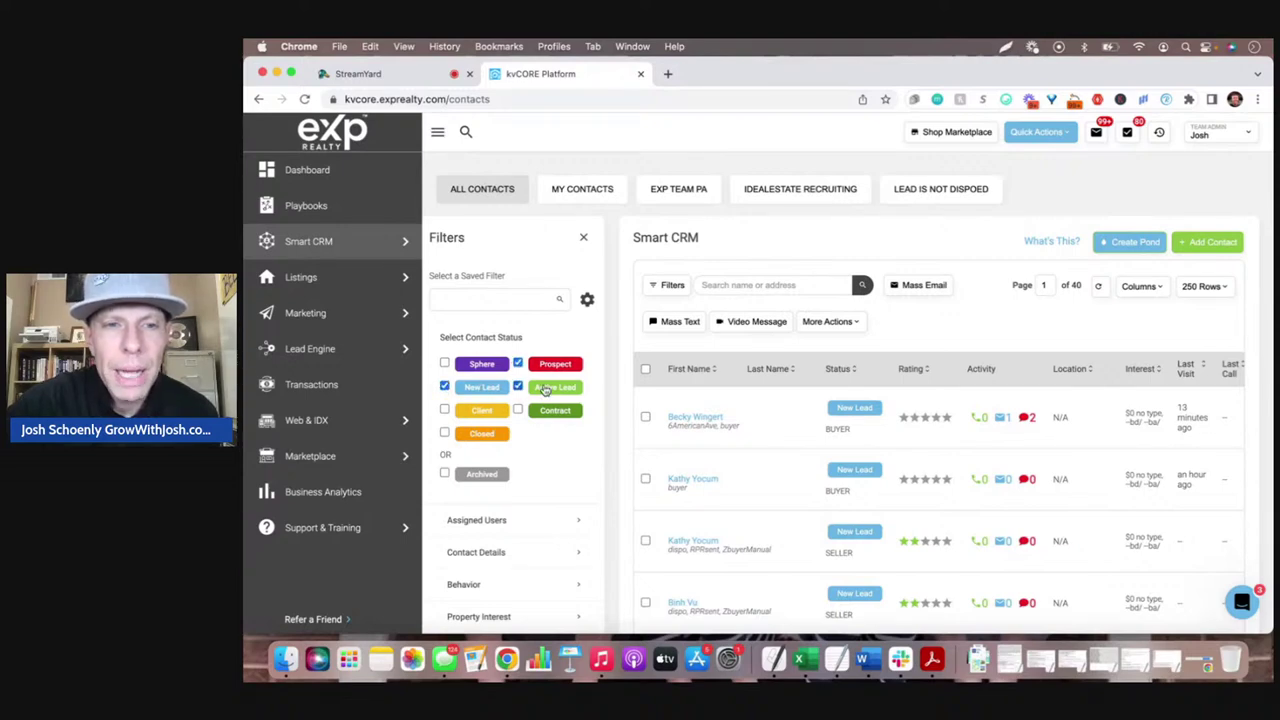
Step: Restrict the contact filter to the Buyer and Seller contact types
scroll(550, 400, "down", 2)
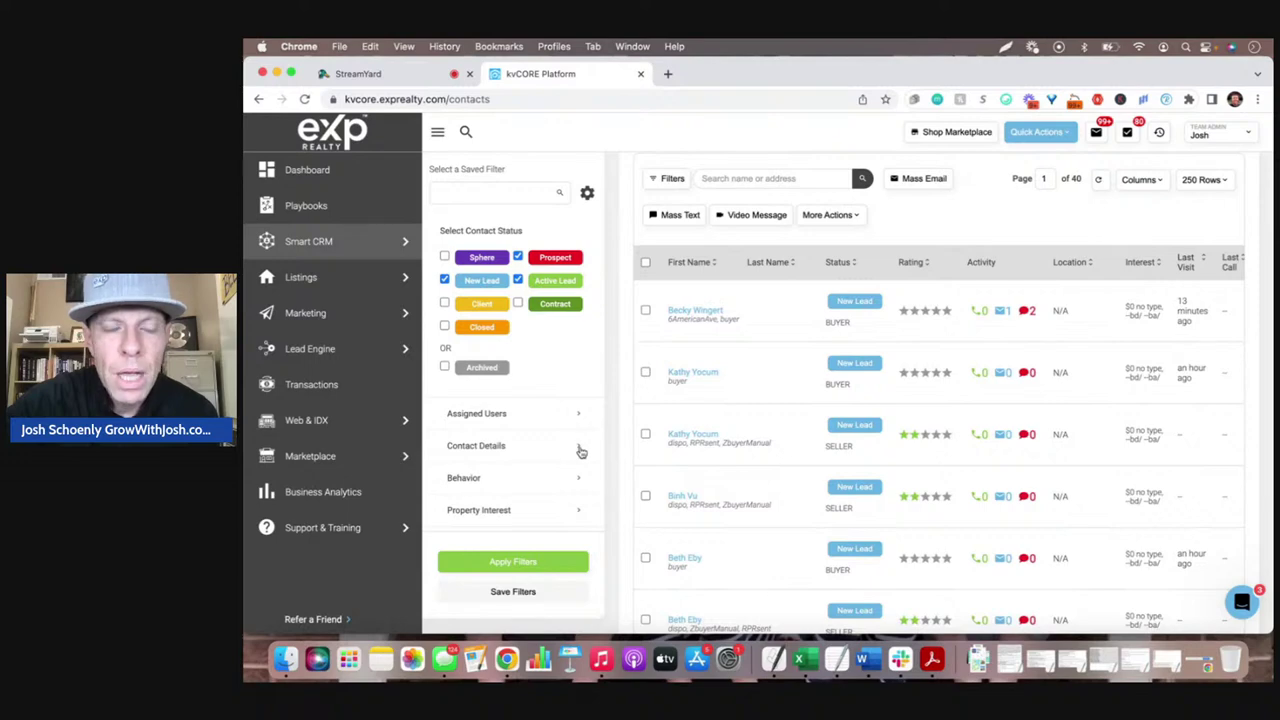
left_click(580, 450)
scroll(580, 452, "down", 3)
left_click(451, 327)
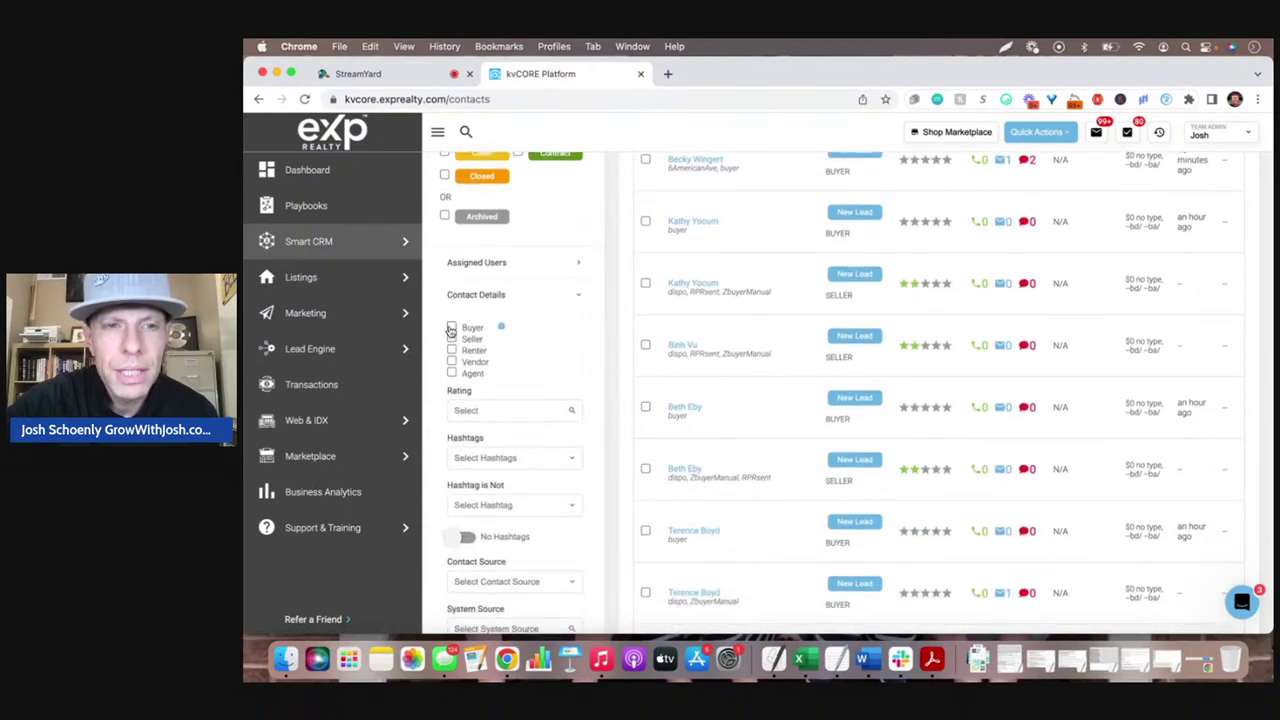
Step: Require Has Email and Subscribed to Emails in the contact details, and apply the filters to the contact list
scroll(481, 387, "down", 6)
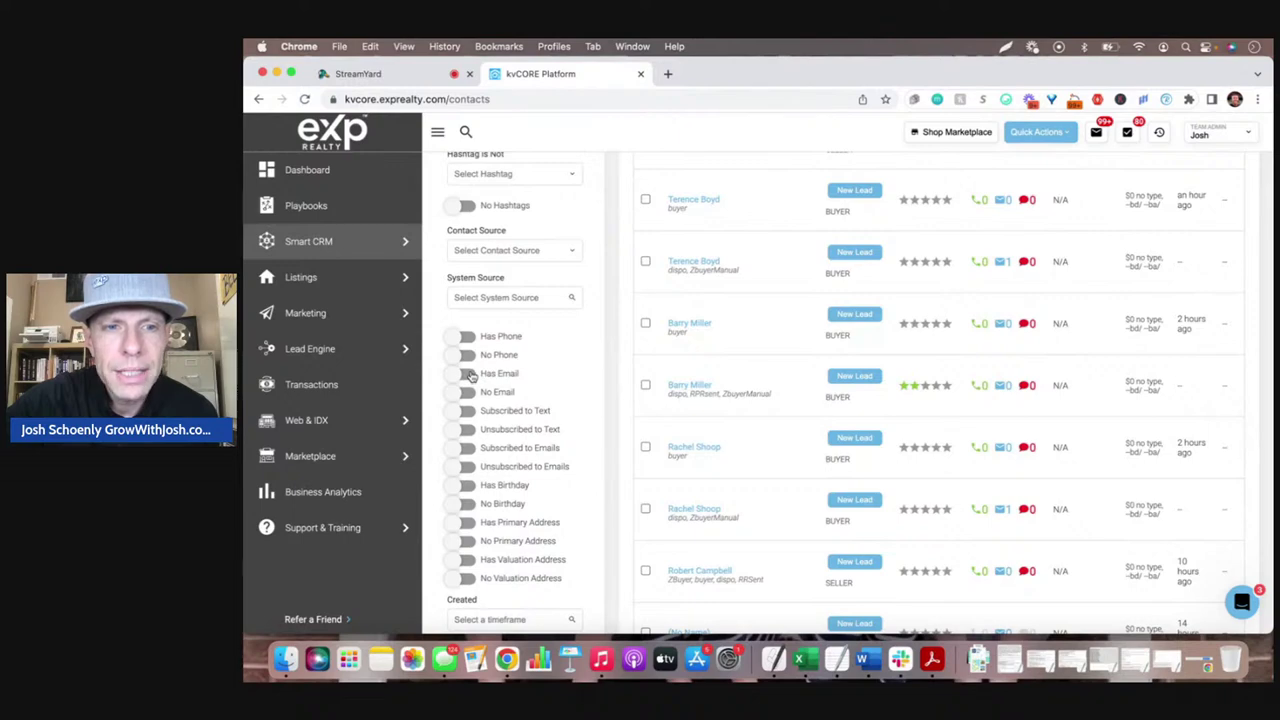
left_click(469, 374)
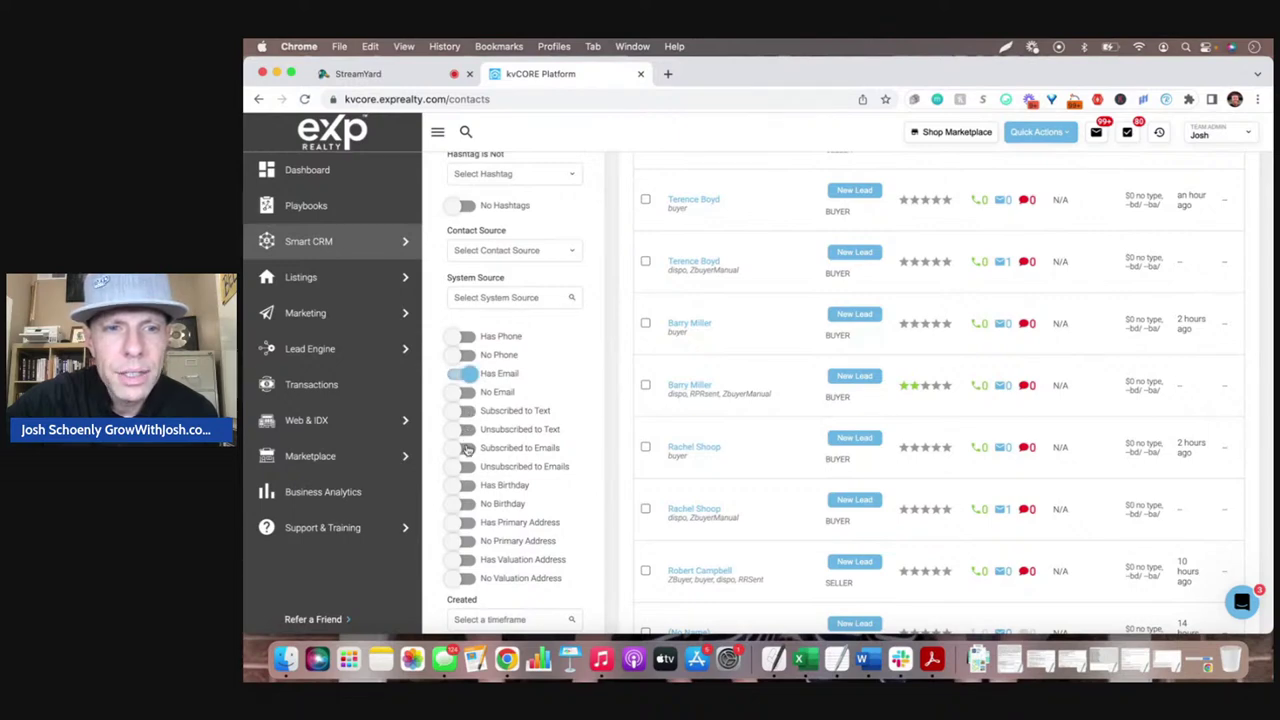
left_click(467, 450)
scroll(480, 500, "down", 3)
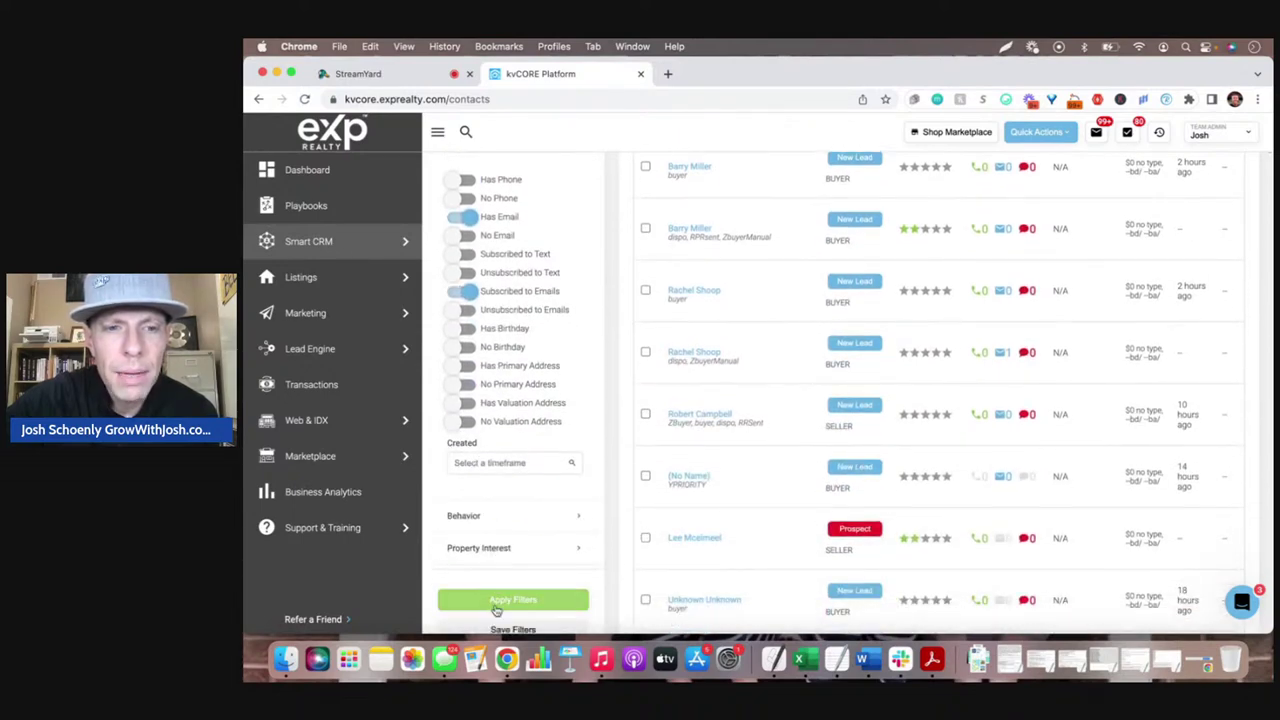
left_click(497, 603)
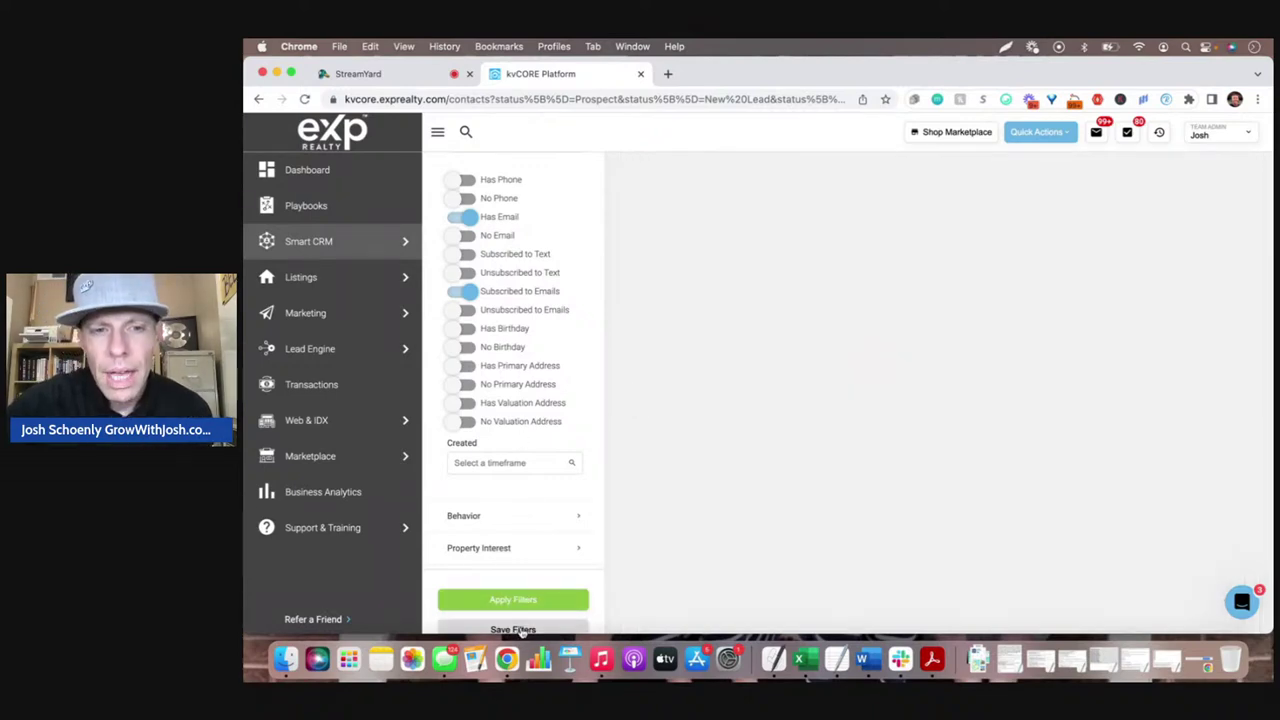
Step: Save the current filter settings as a new filter named "Buyer / Seller Has Email Subscribed"
left_click(520, 630)
left_click(556, 243)
type("B")
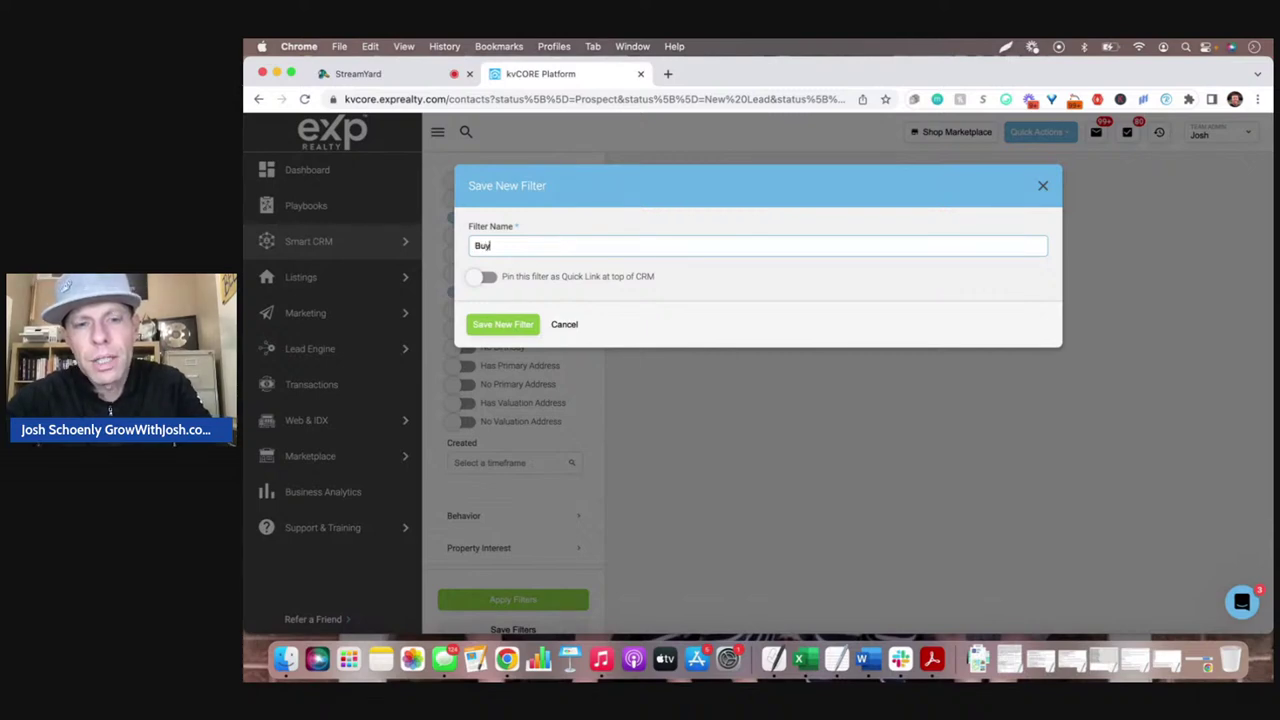
type("uy")
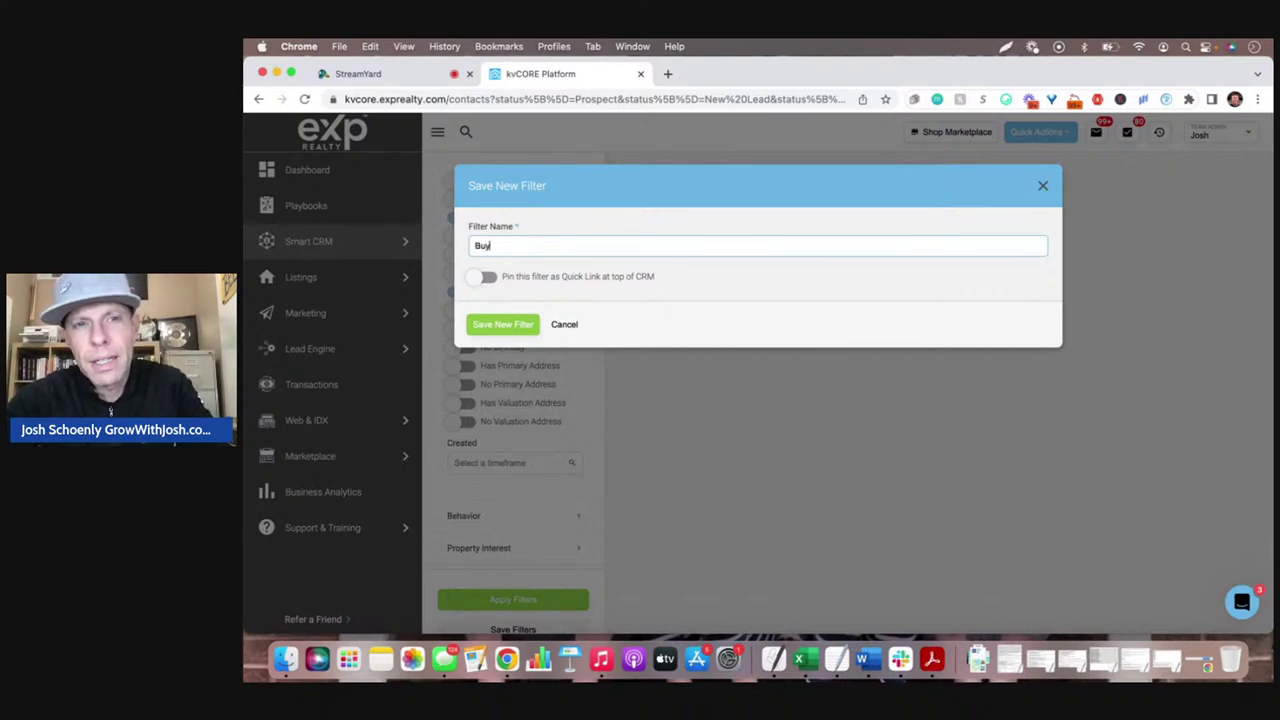
type("er / Seller Has Email Subscribed")
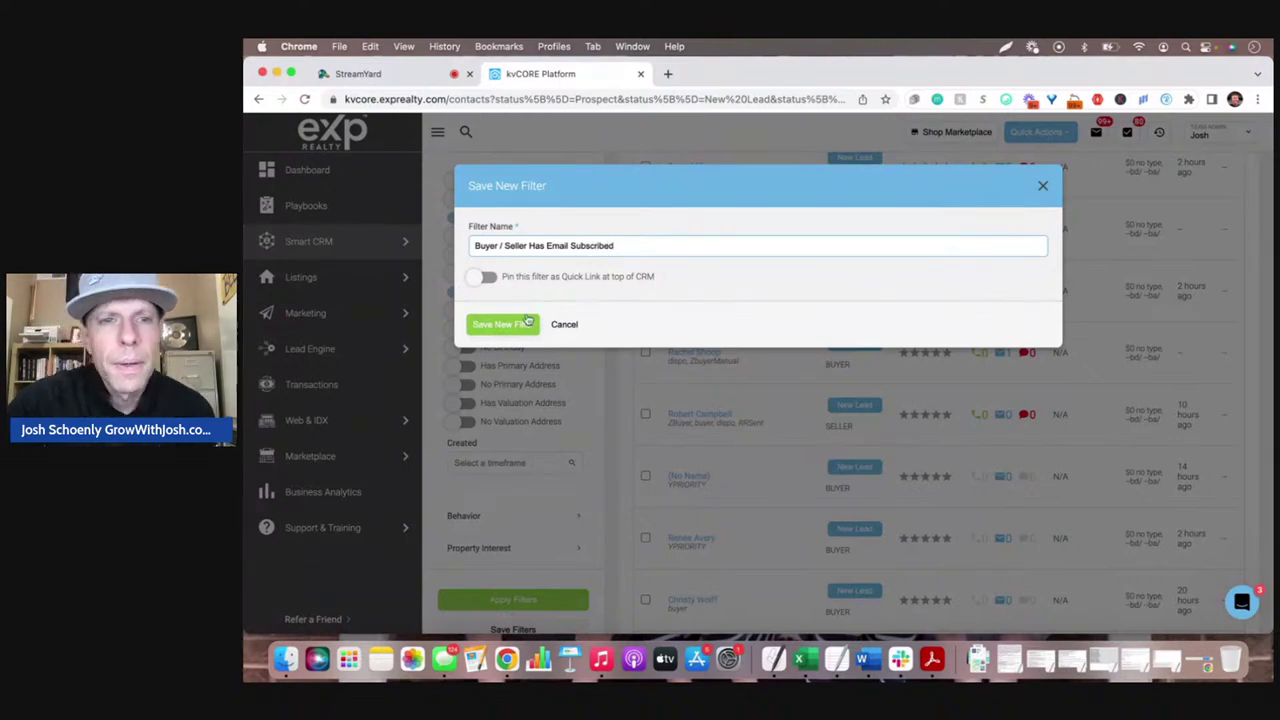
left_click(519, 326)
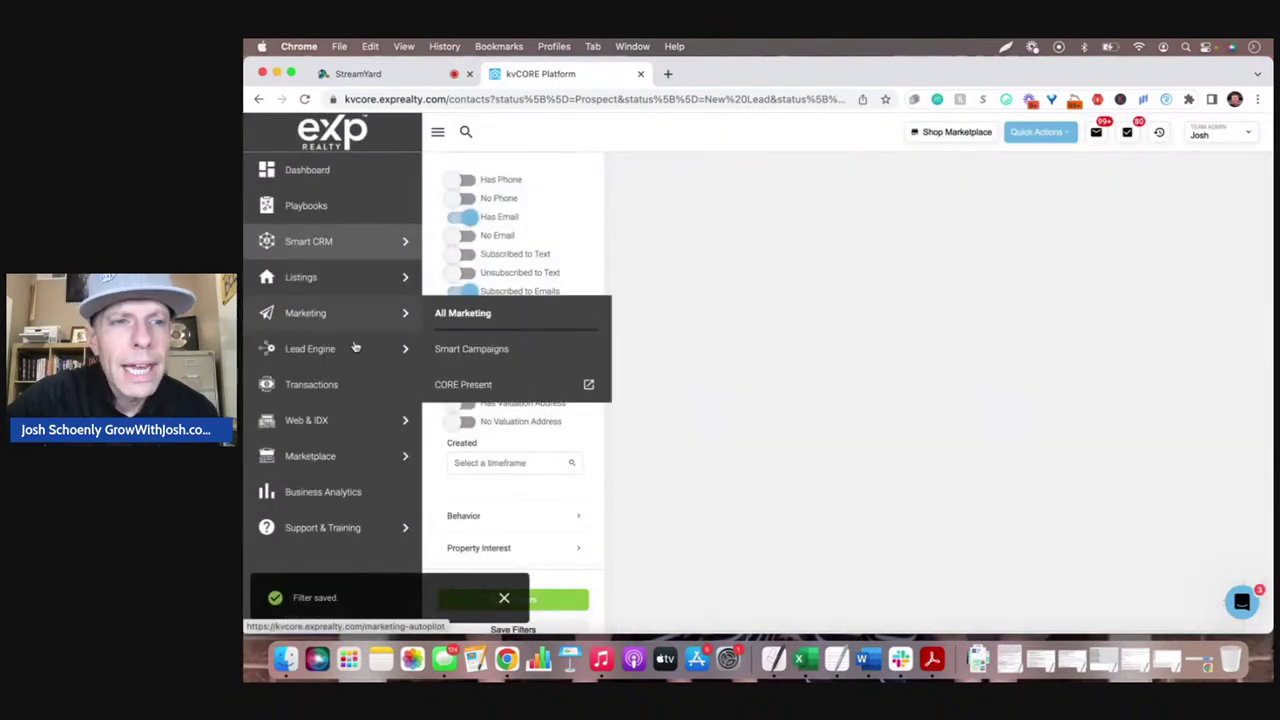
Step: Go to Scheduled Mass Emails in the marketing area and start scheduling a new email
mouse_move(338, 358)
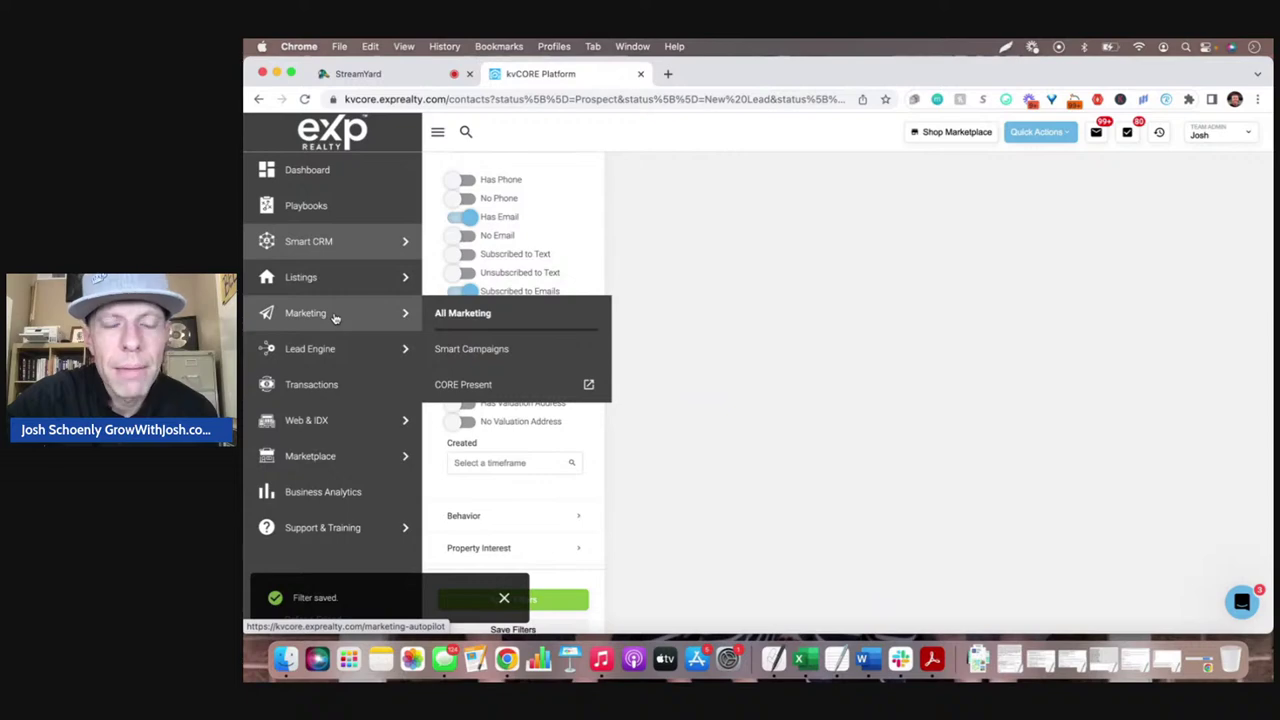
left_click(335, 316)
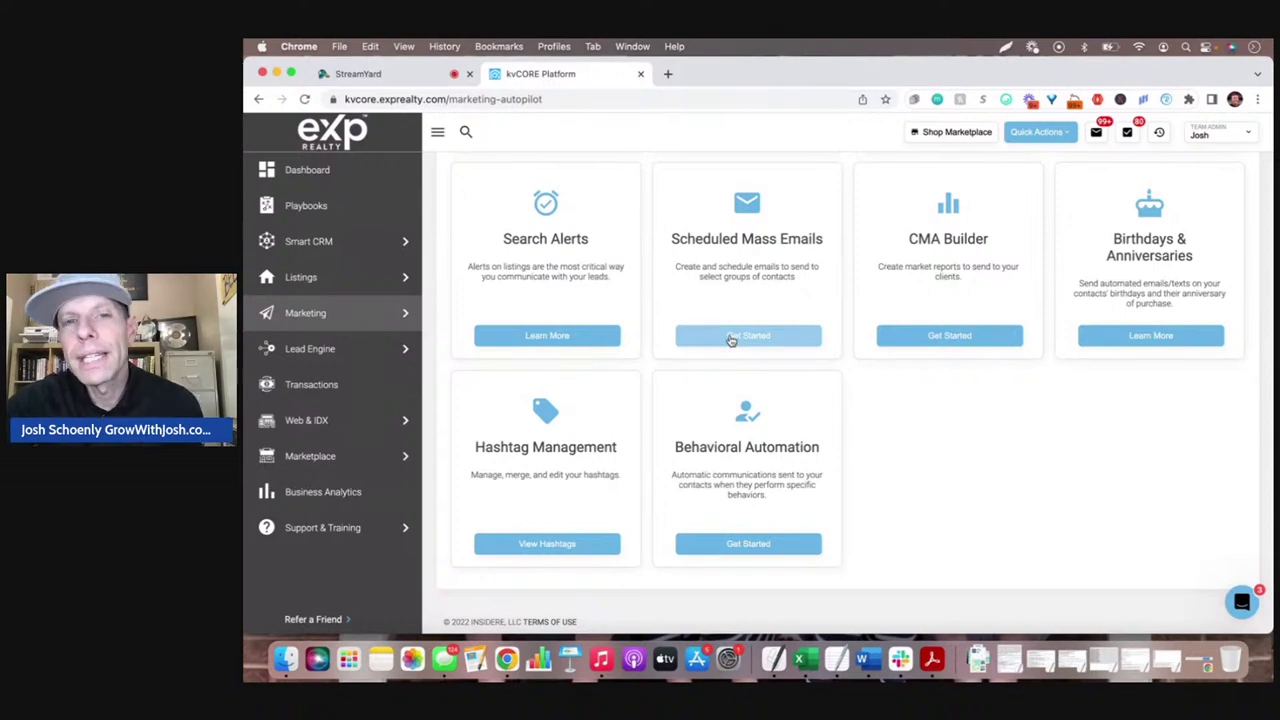
left_click(731, 340)
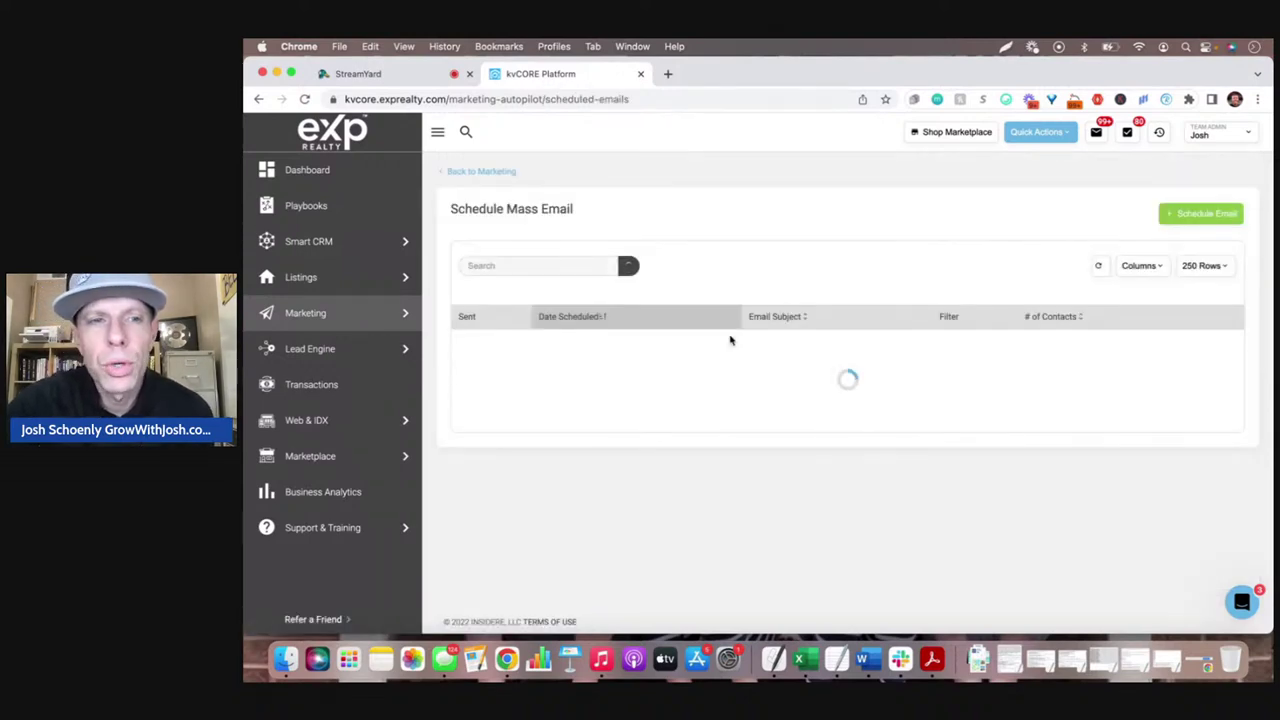
mouse_move(363, 321)
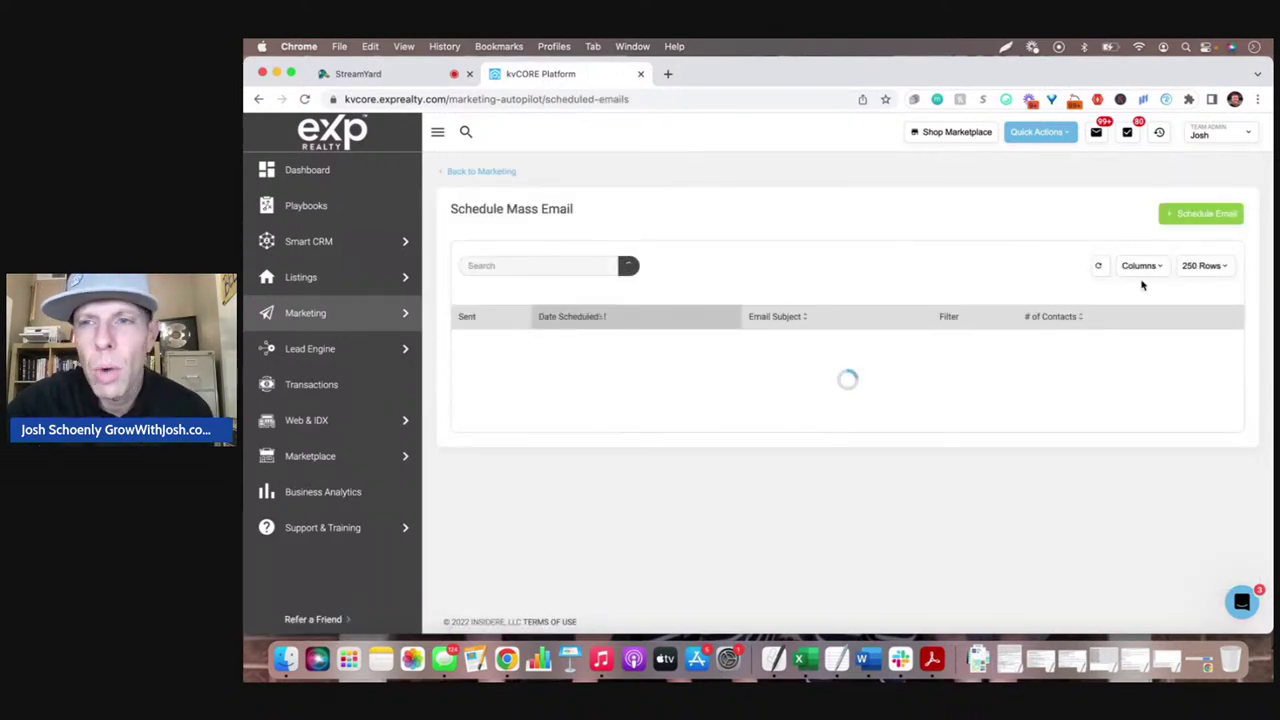
left_click(1207, 216)
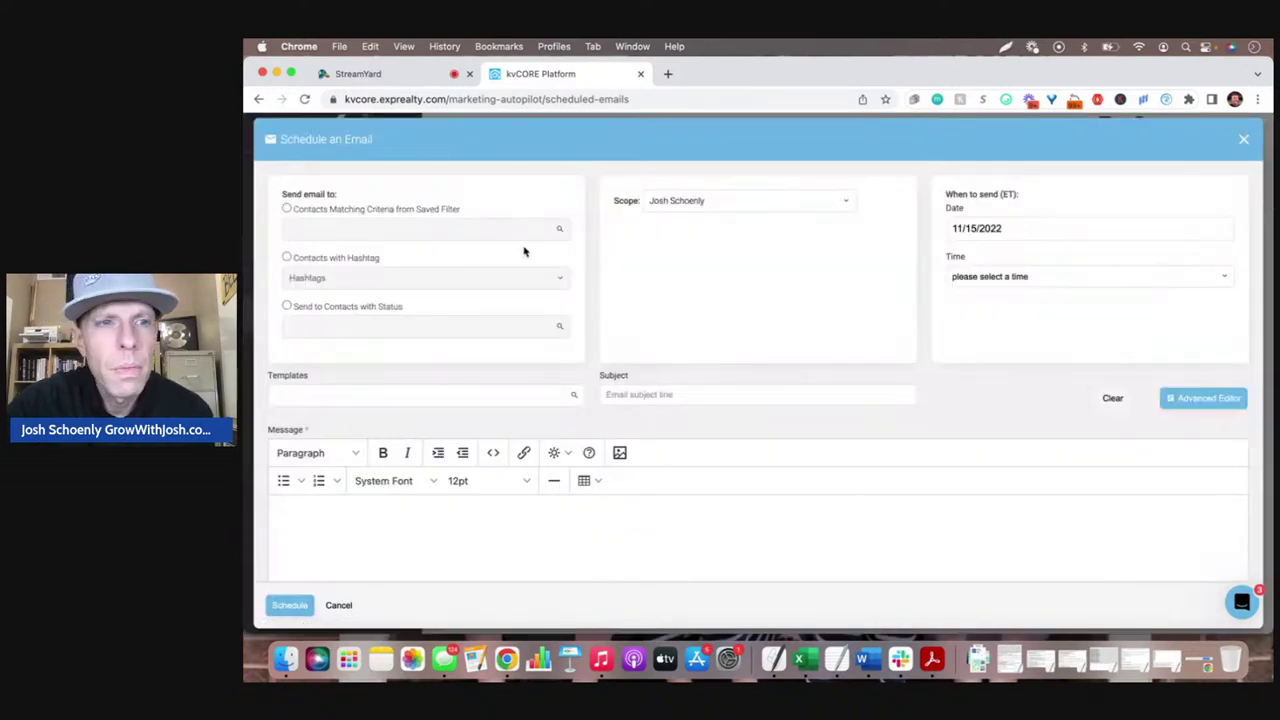
Step: Send the email to contacts matching the saved filter "Buyer / Seller Has Email Subscribed"
left_click(287, 208)
left_click(391, 227)
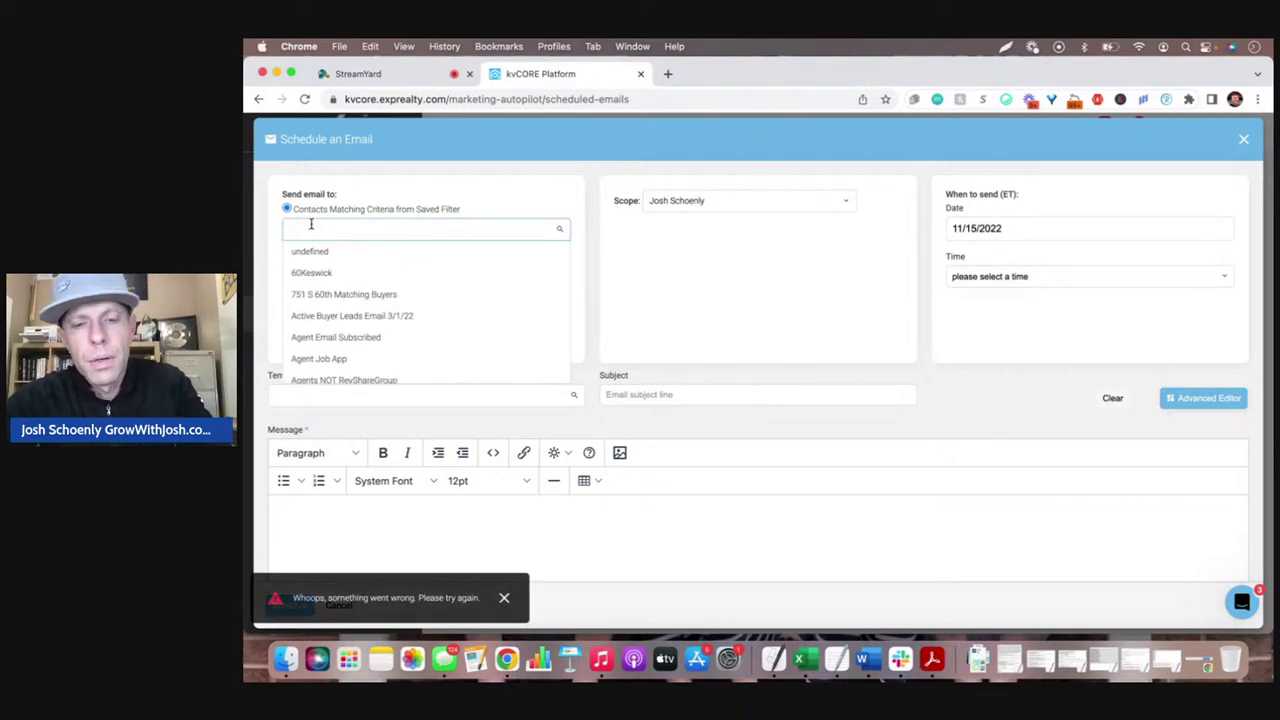
type("Buyer")
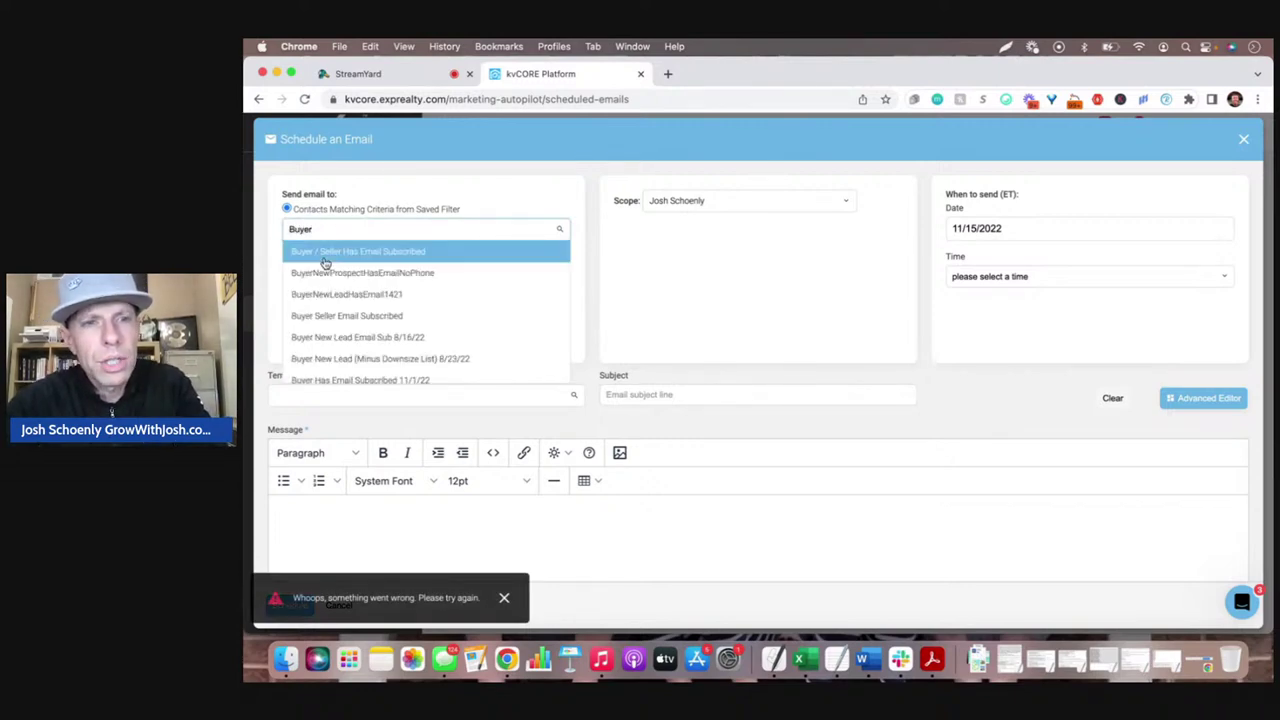
left_click(325, 254)
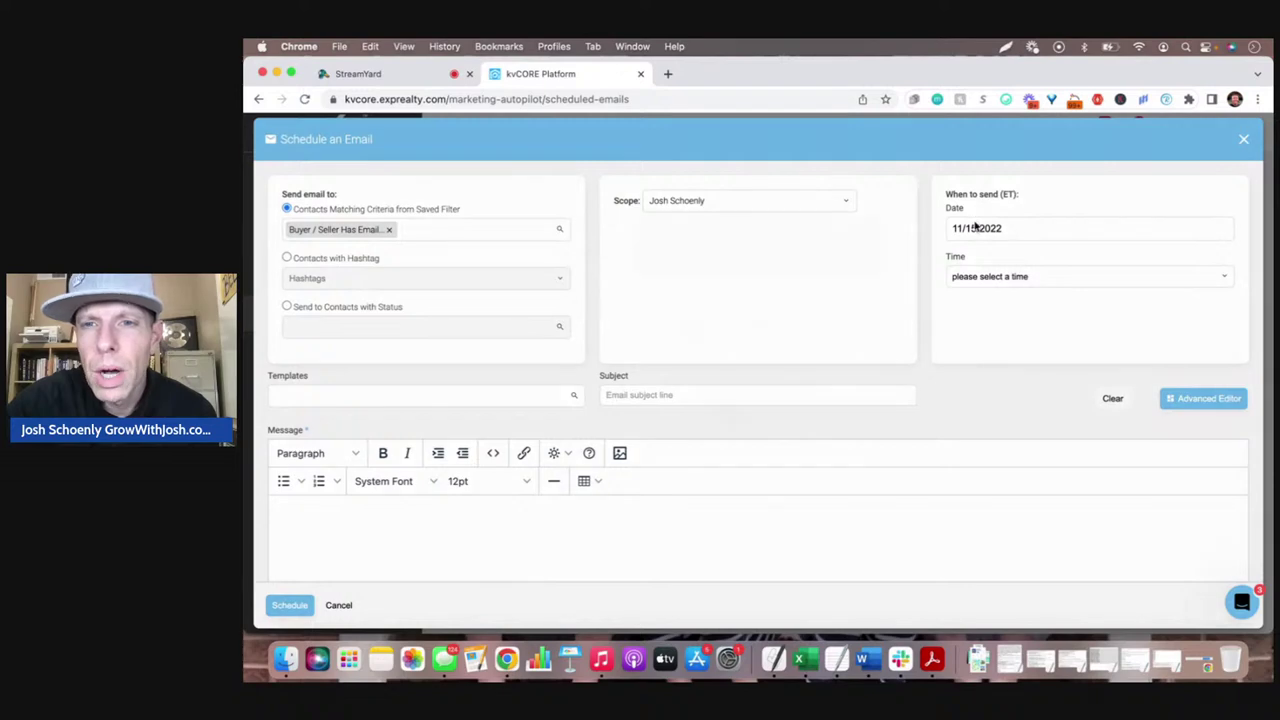
Step: Set the email's send date to 11/16/2022 and its send time to 8:00 am
left_click(976, 228)
left_click(758, 413)
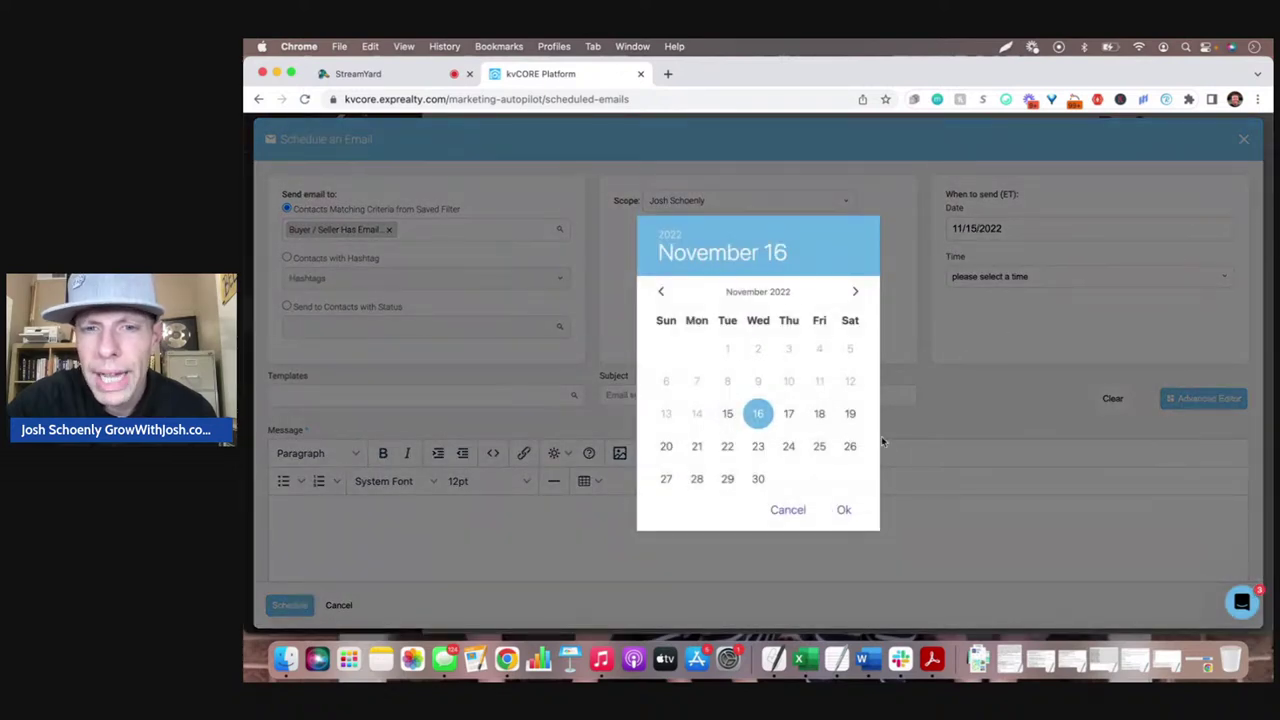
left_click(846, 511)
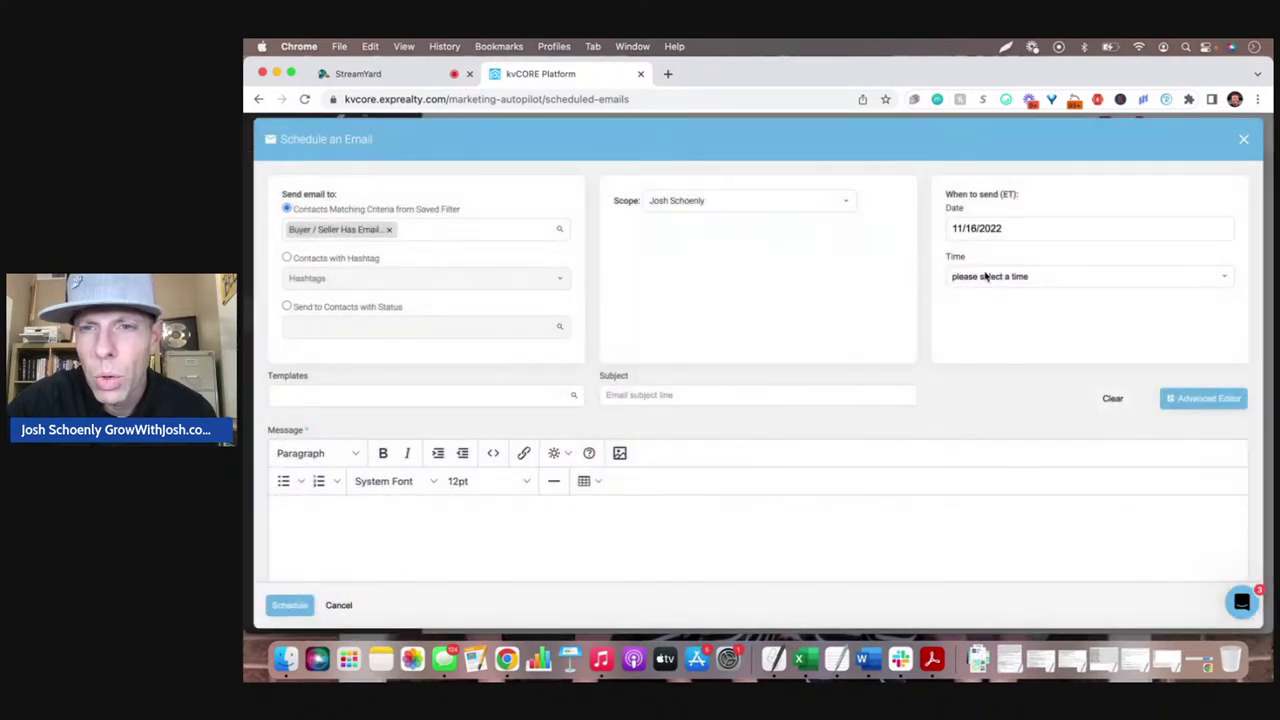
left_click(986, 277)
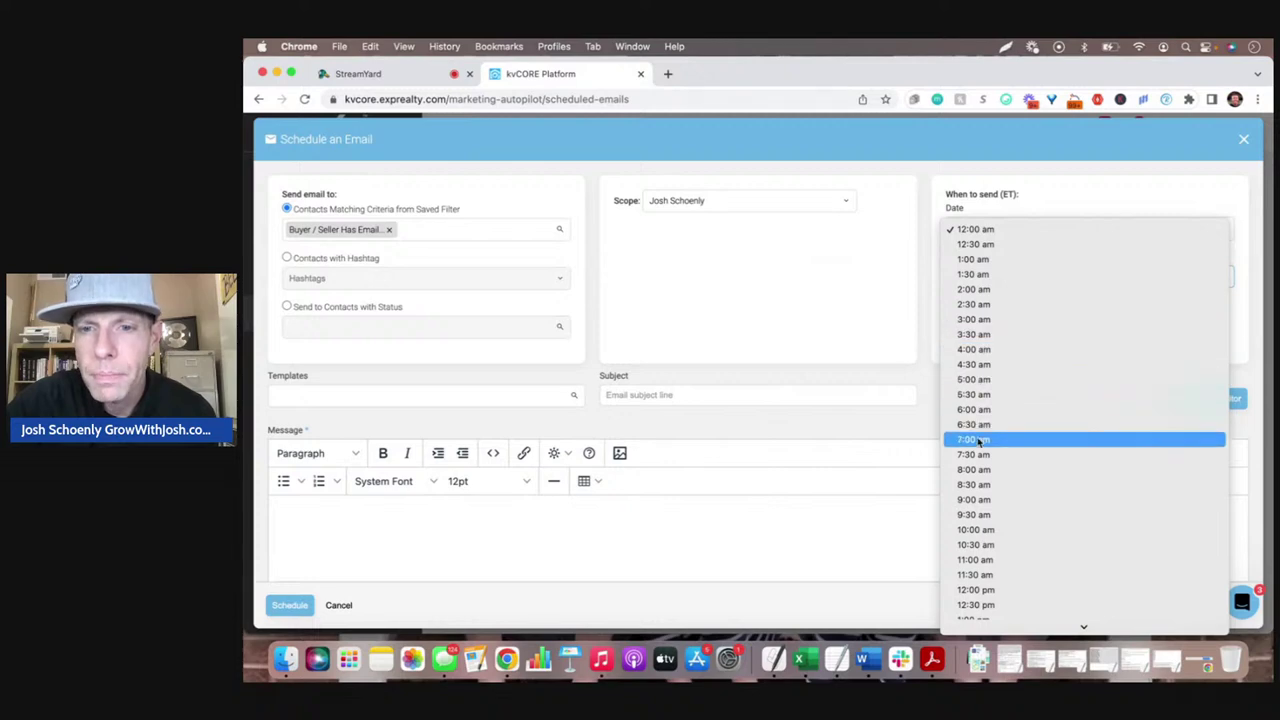
left_click(979, 471)
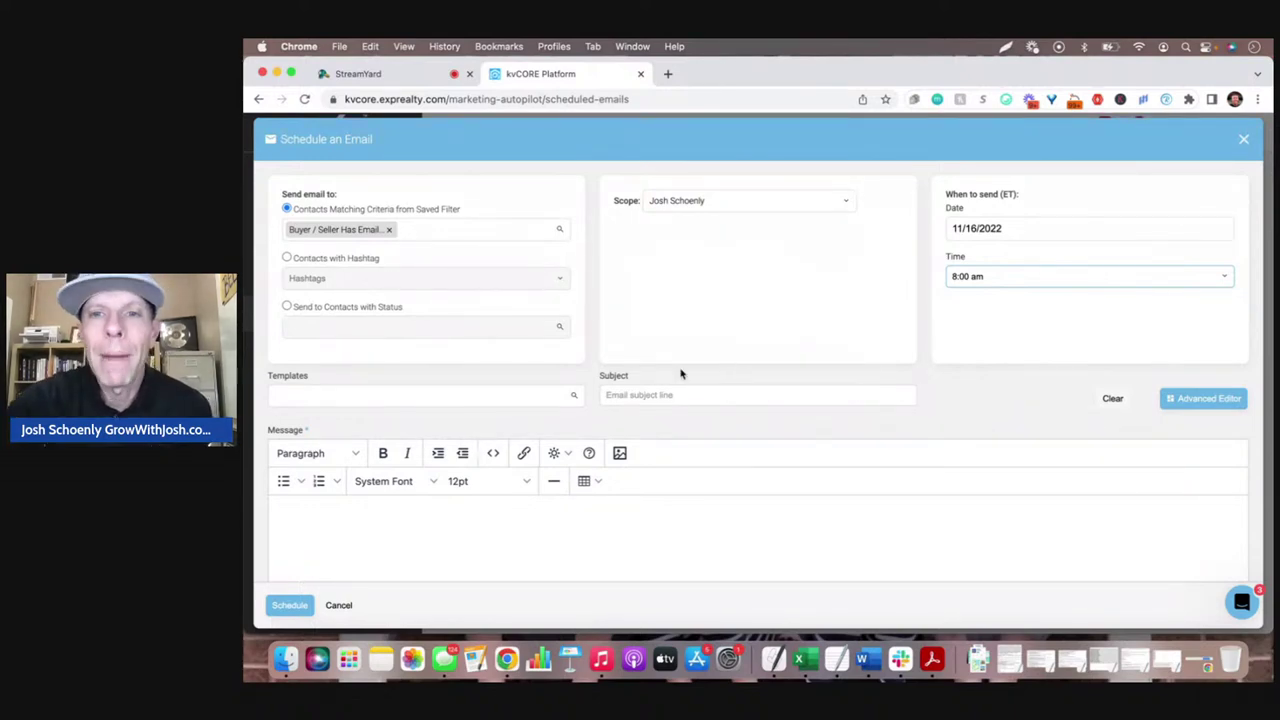
Step: Search the email templates for "central pa", look through the matches, and refine the search to "central pa home"
left_click(437, 398)
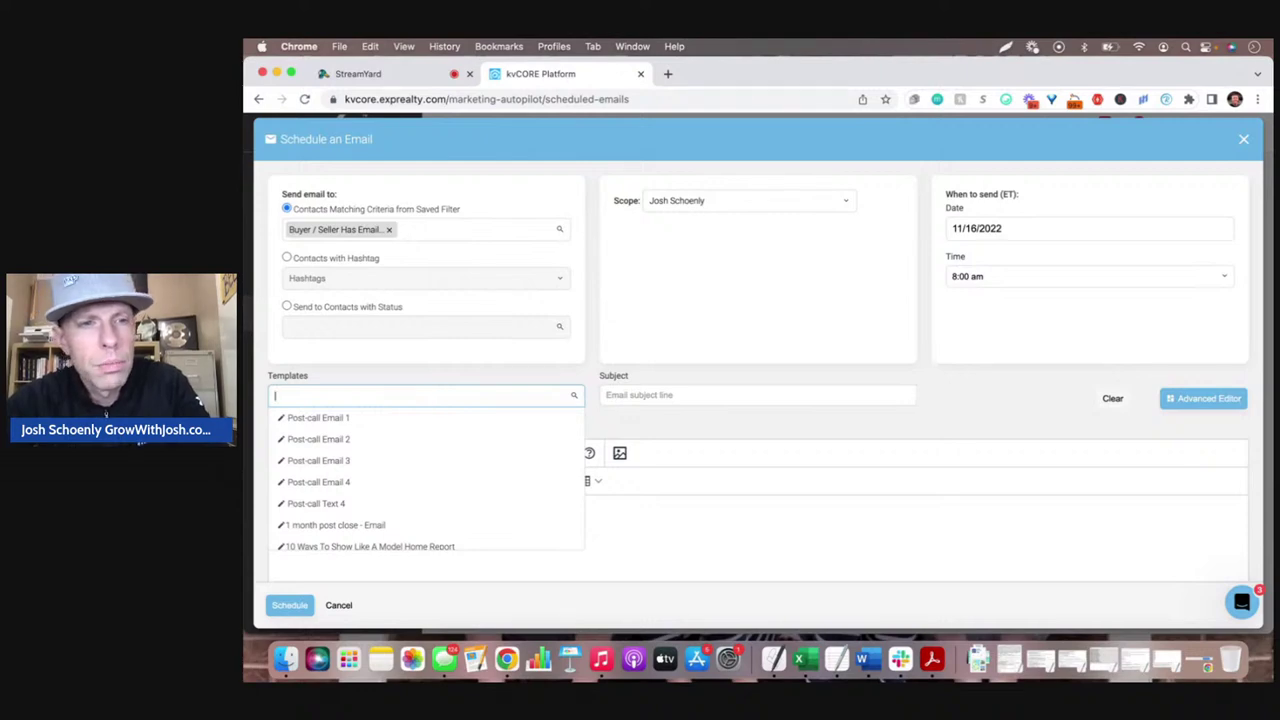
type("central pa")
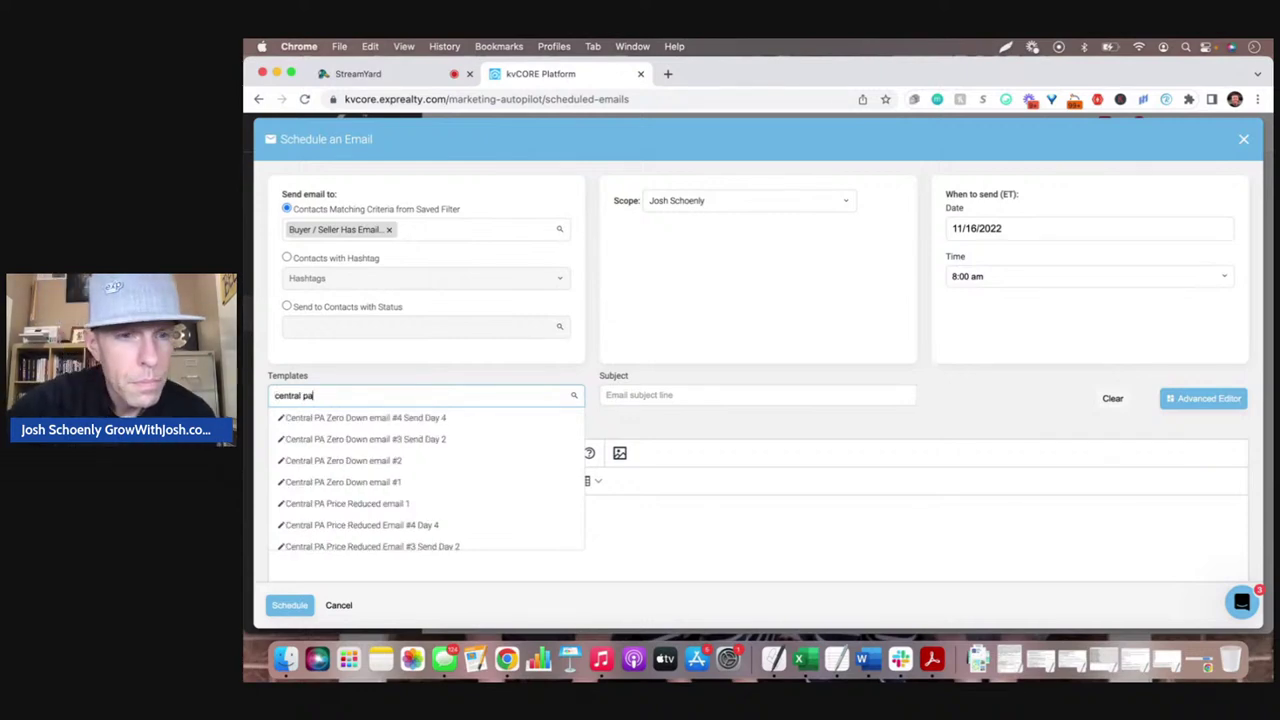
scroll(424, 482, "down", 5)
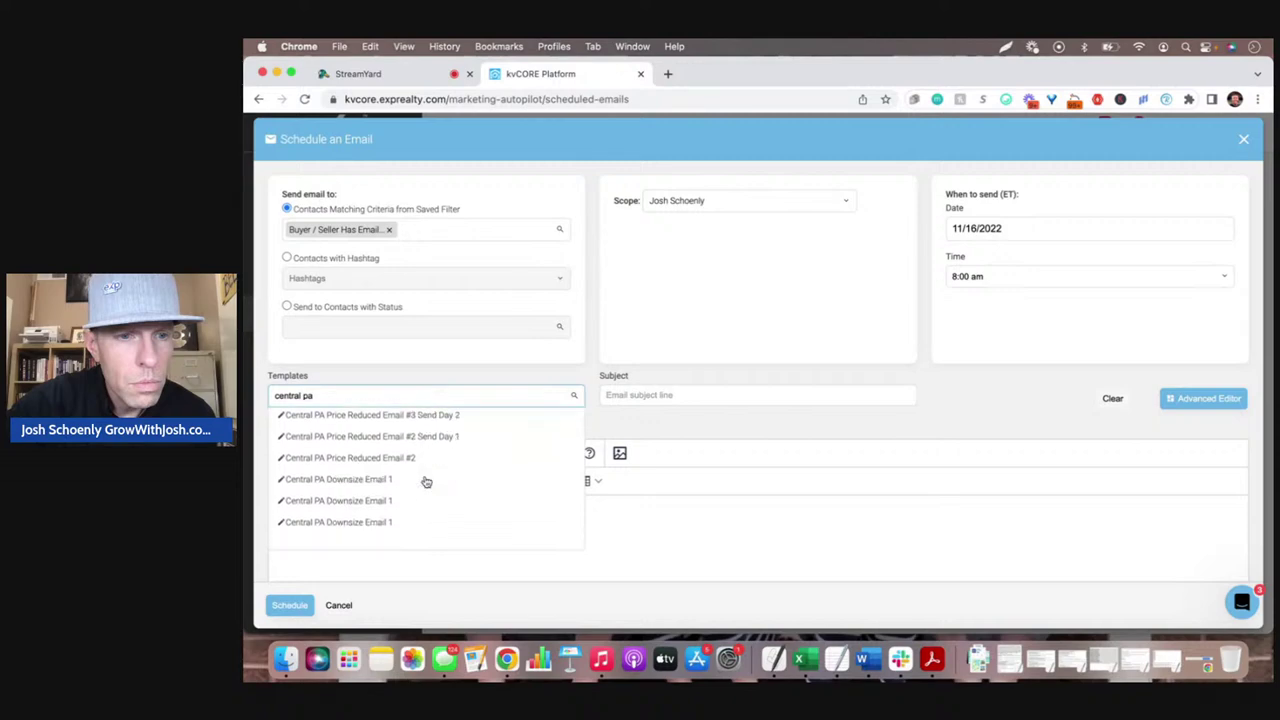
scroll(424, 482, "down", 8)
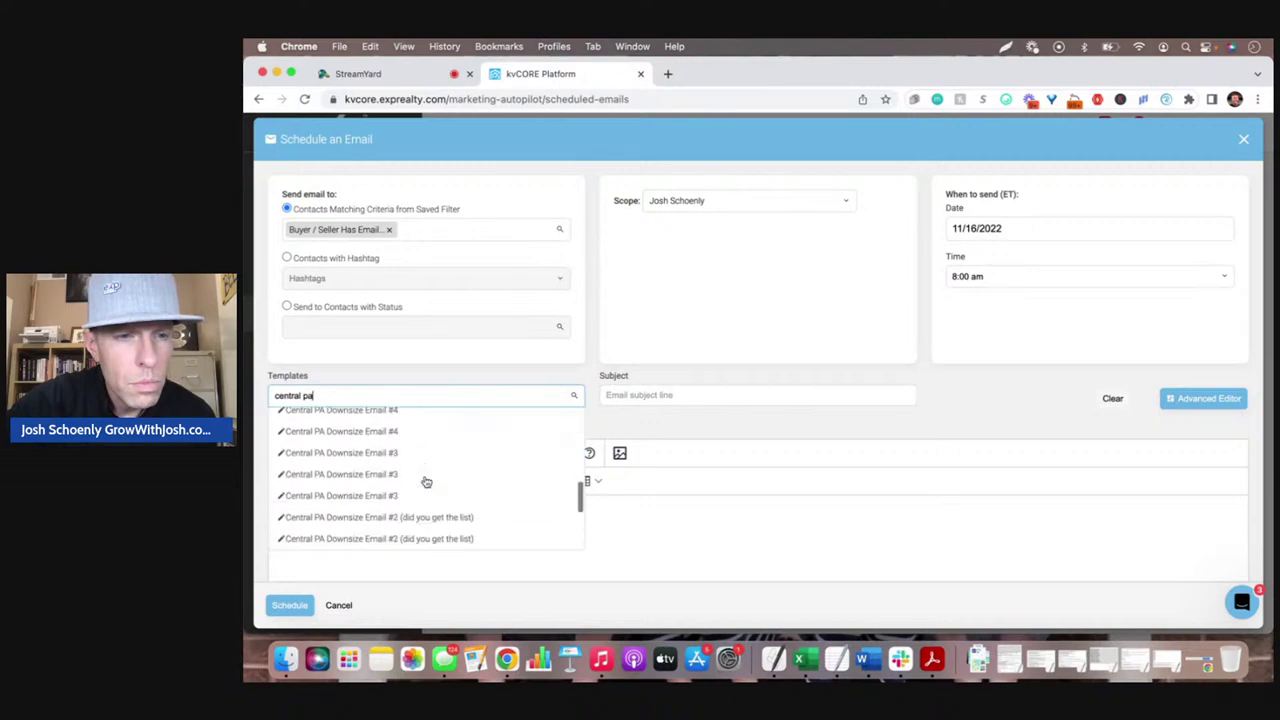
scroll(424, 482, "down", 2)
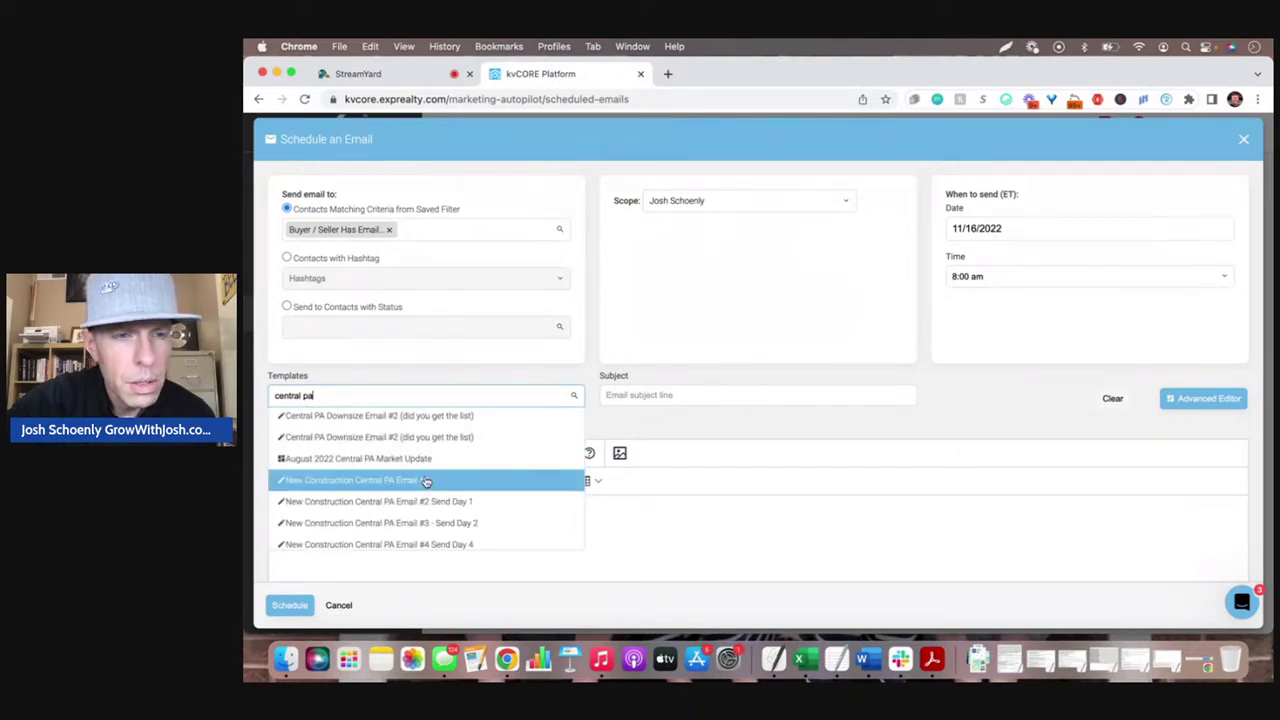
scroll(426, 481, "down", 4)
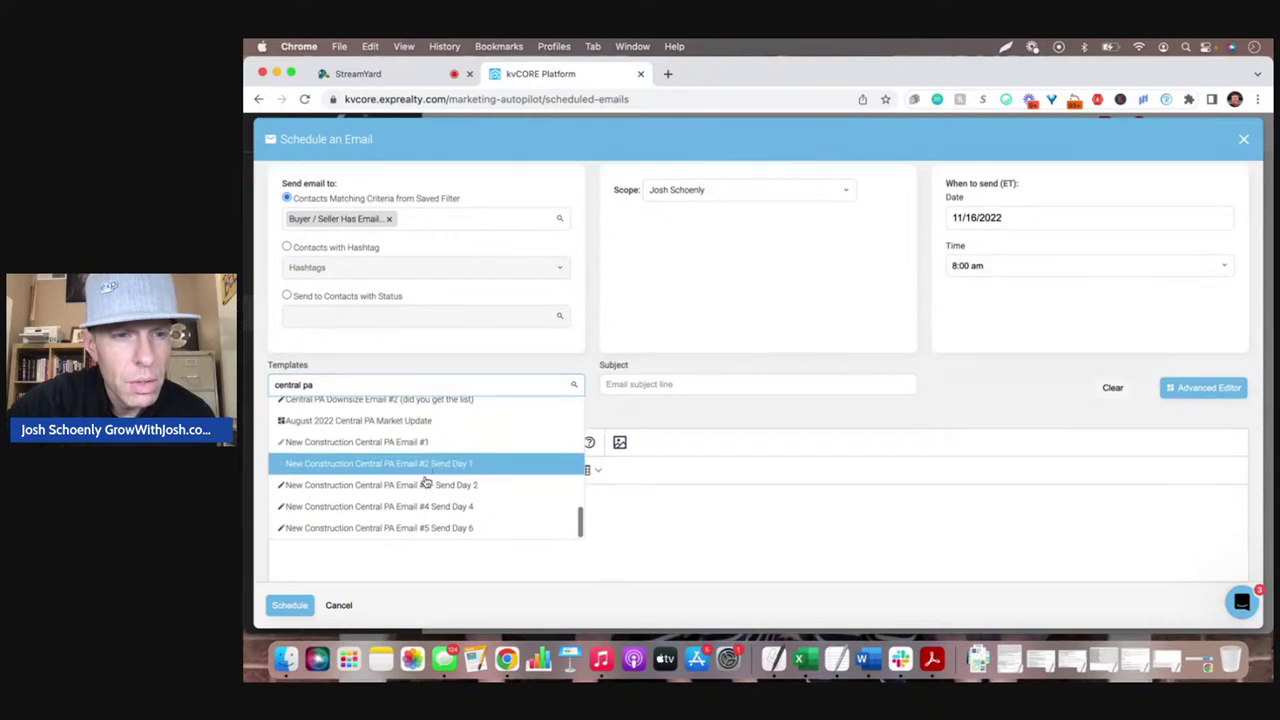
scroll(426, 465, "up", 15)
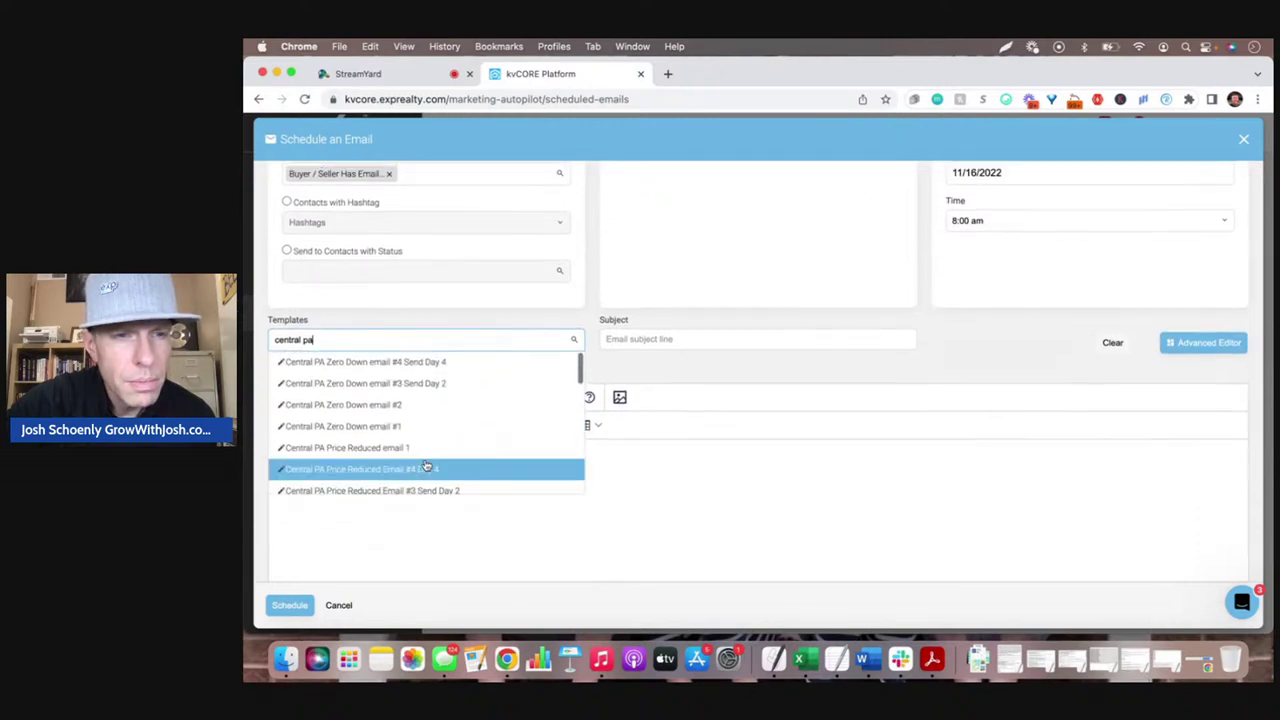
scroll(426, 465, "up", 3)
type("home")
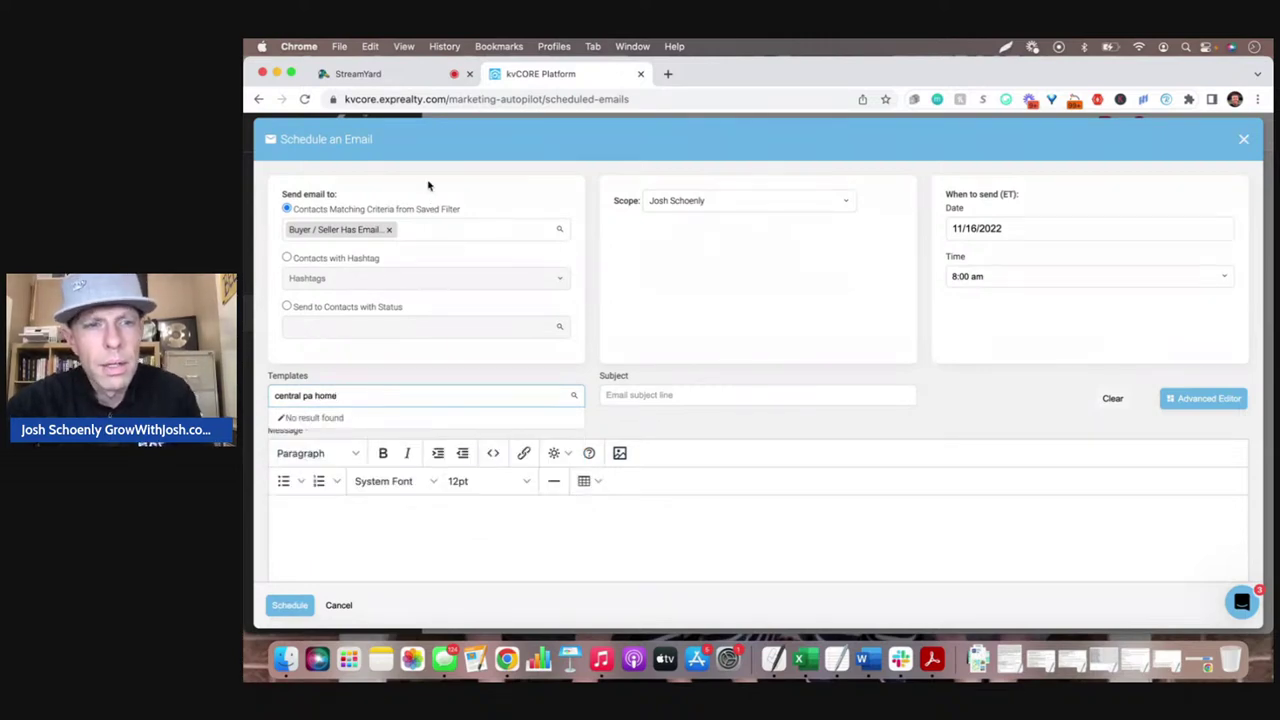
Step: Switch to the StreamYard broadcast studio
left_click(386, 74)
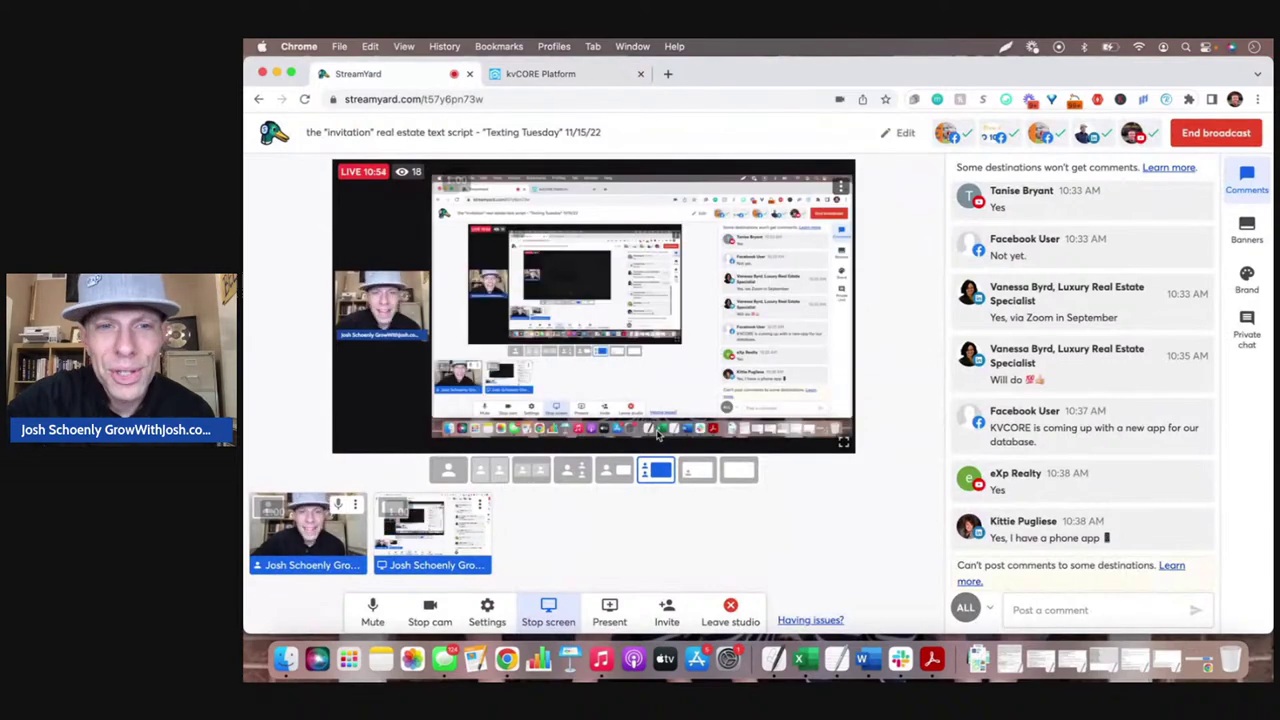
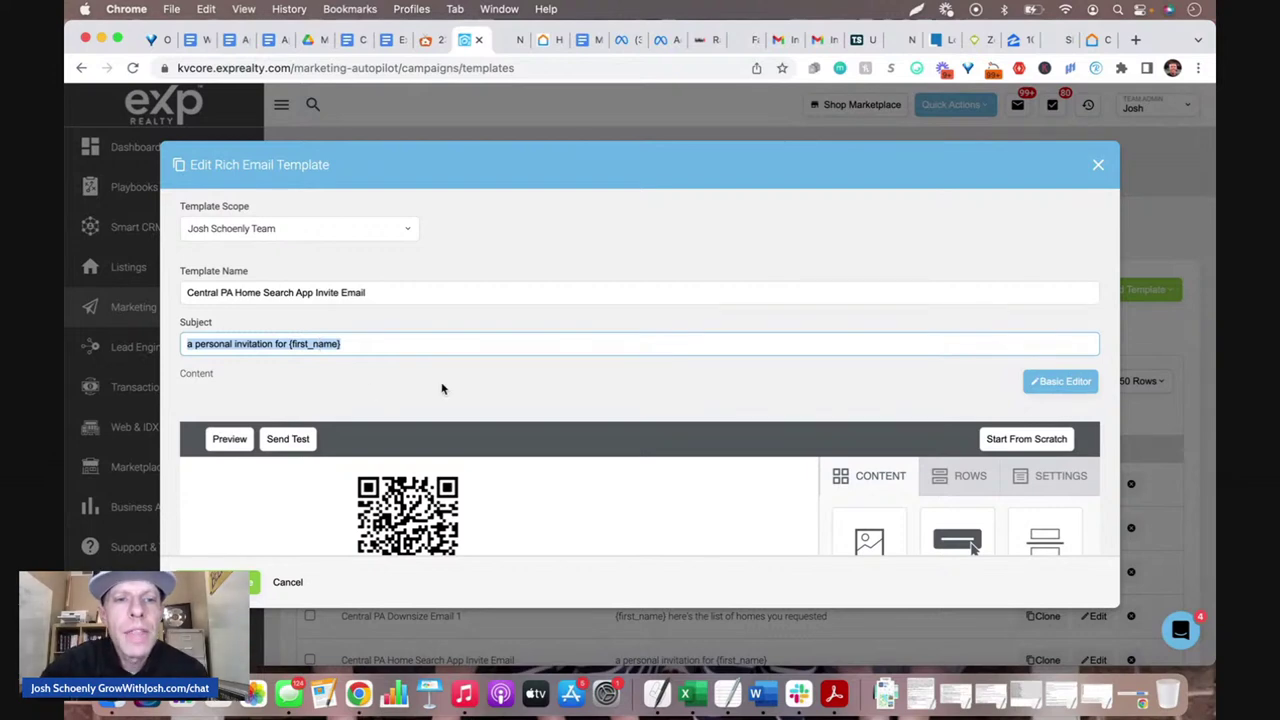
Step: Look over the top of the app invite template and view the Central PA Home Search app's download page
scroll(445, 386, "down", 3)
scroll(444, 387, "down", 1)
scroll(444, 388, "up", 1)
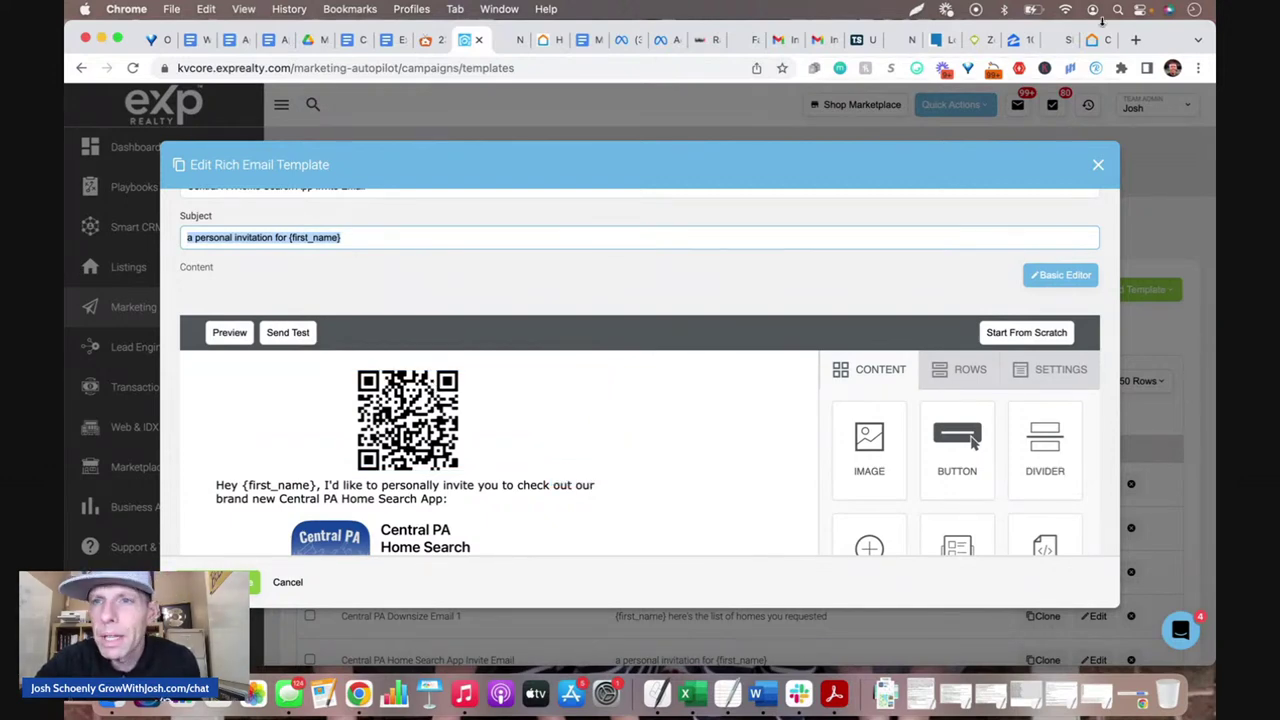
left_click(1092, 42)
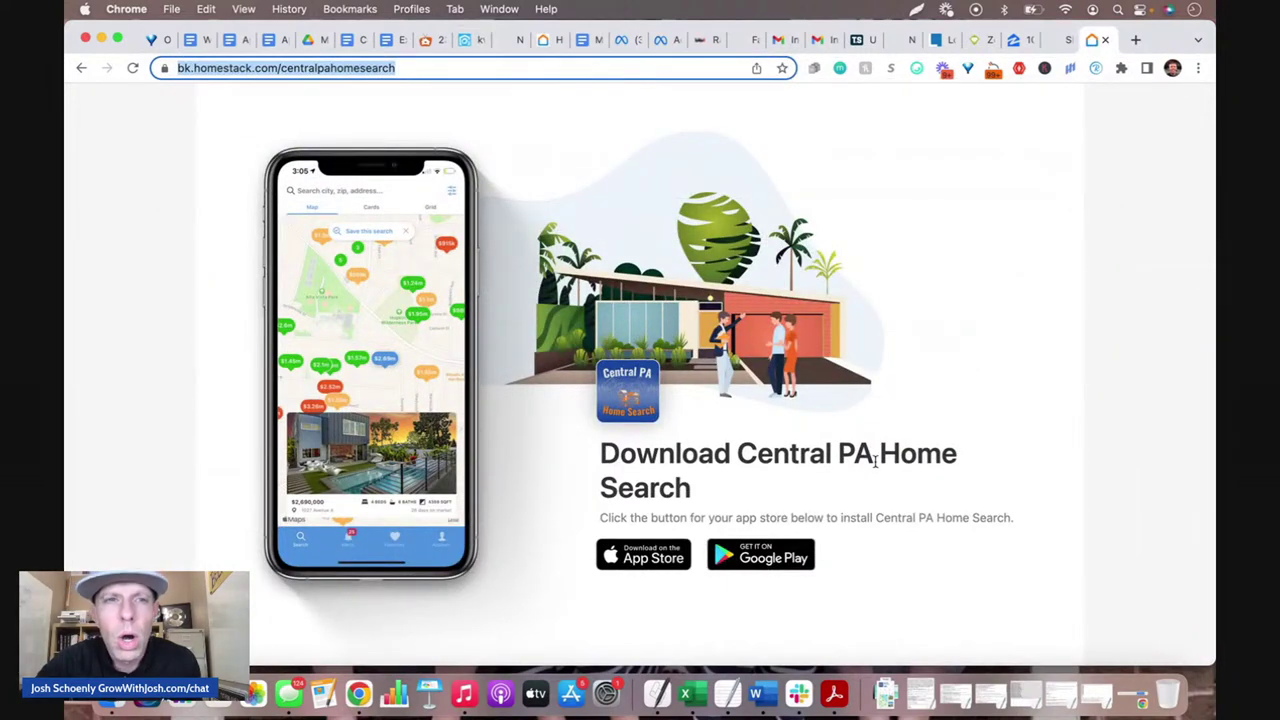
left_click(466, 41)
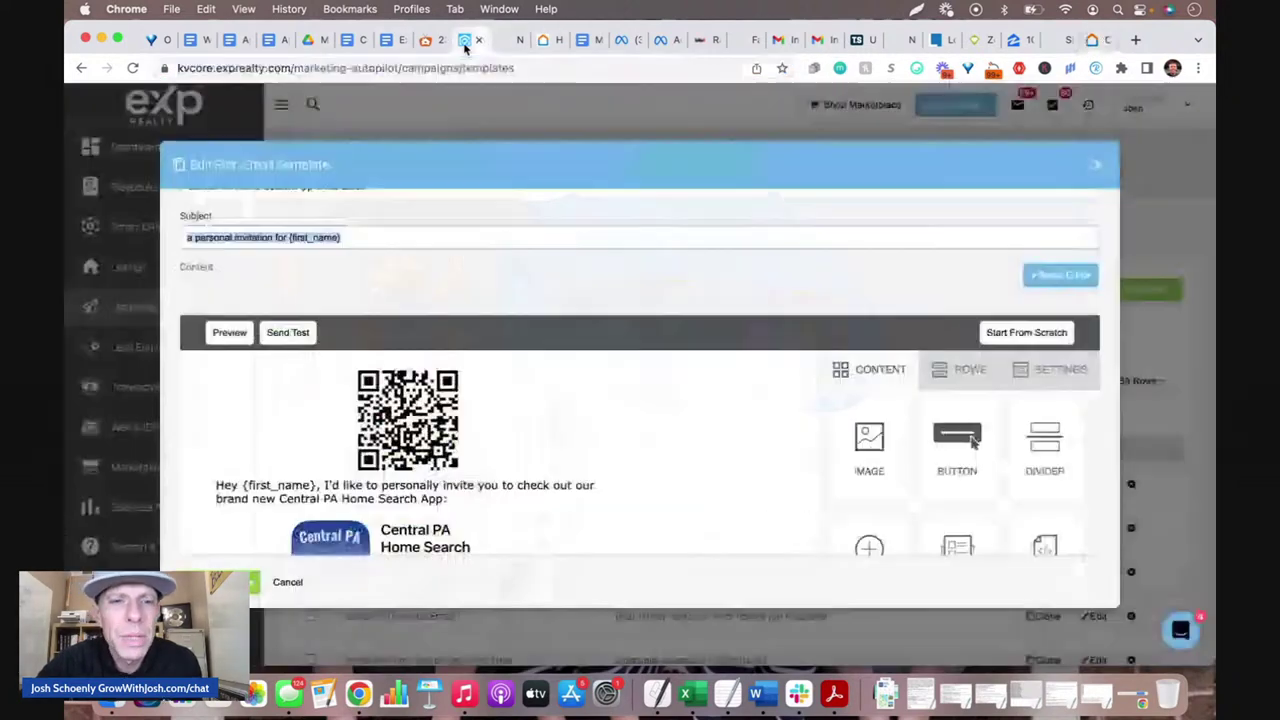
Step: Read through the app invite email template, from the QR code and greeting to the app screenshots and closing link
scroll(490, 435, "down", 2)
left_click(490, 435)
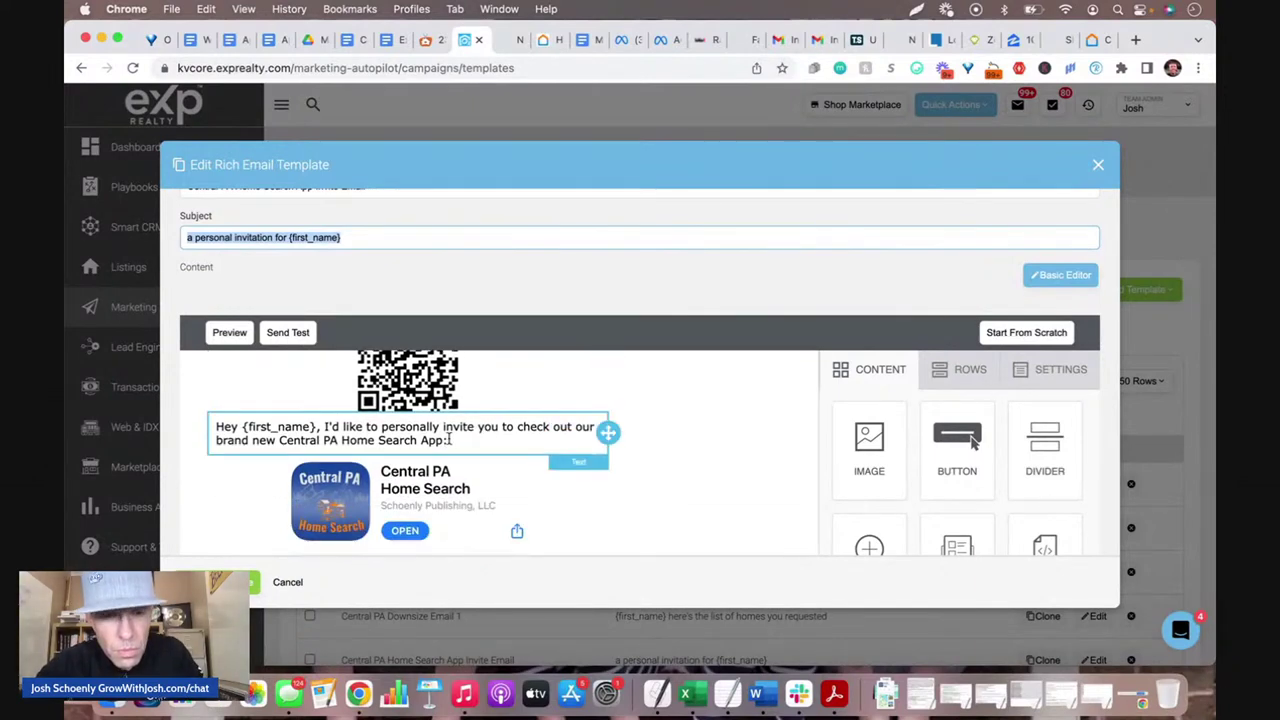
scroll(465, 440, "down", 5)
scroll(465, 440, "down", 5)
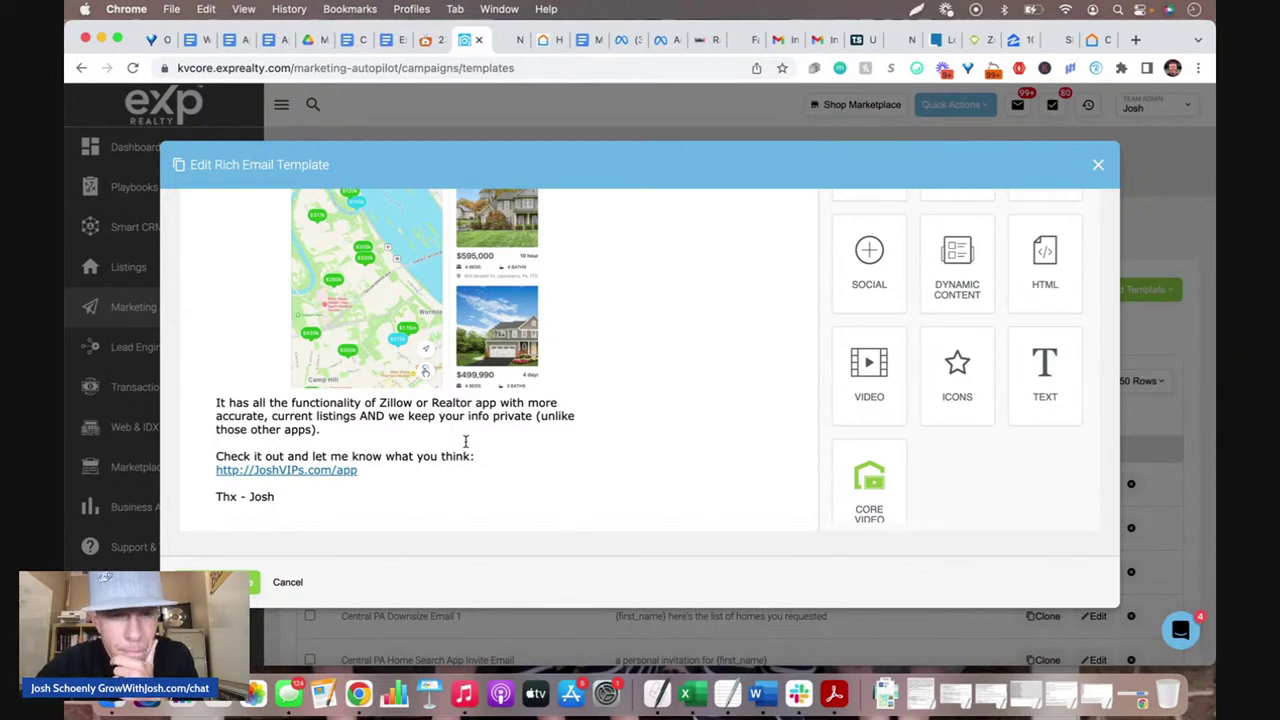
scroll(465, 441, "up", 8)
scroll(465, 441, "up", 1)
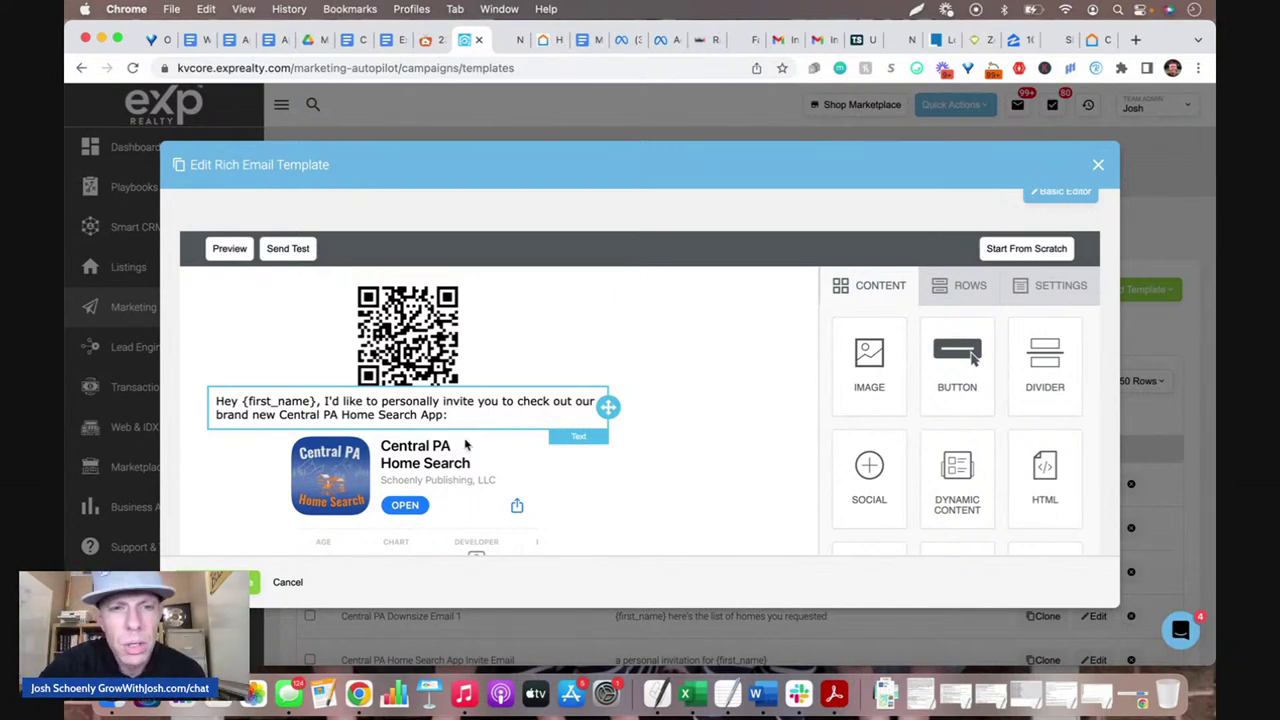
scroll(471, 420, "down", 5)
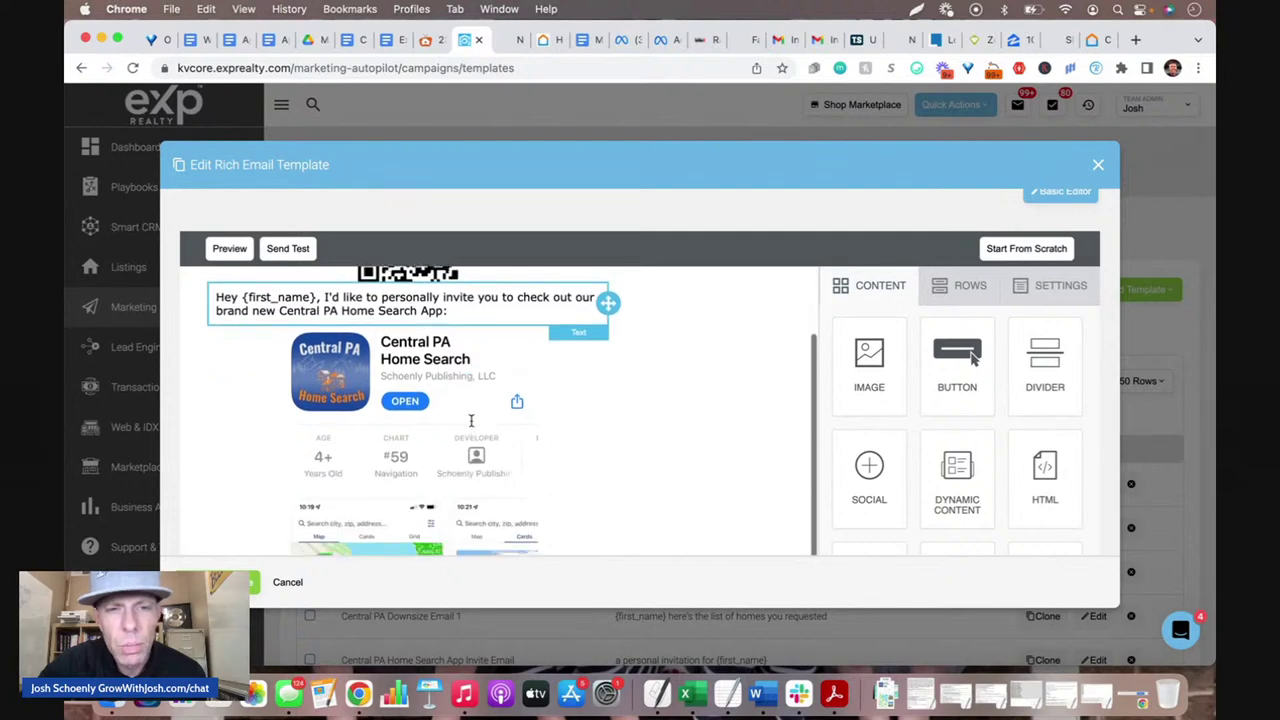
scroll(471, 420, "up", 4)
scroll(471, 420, "down", 6)
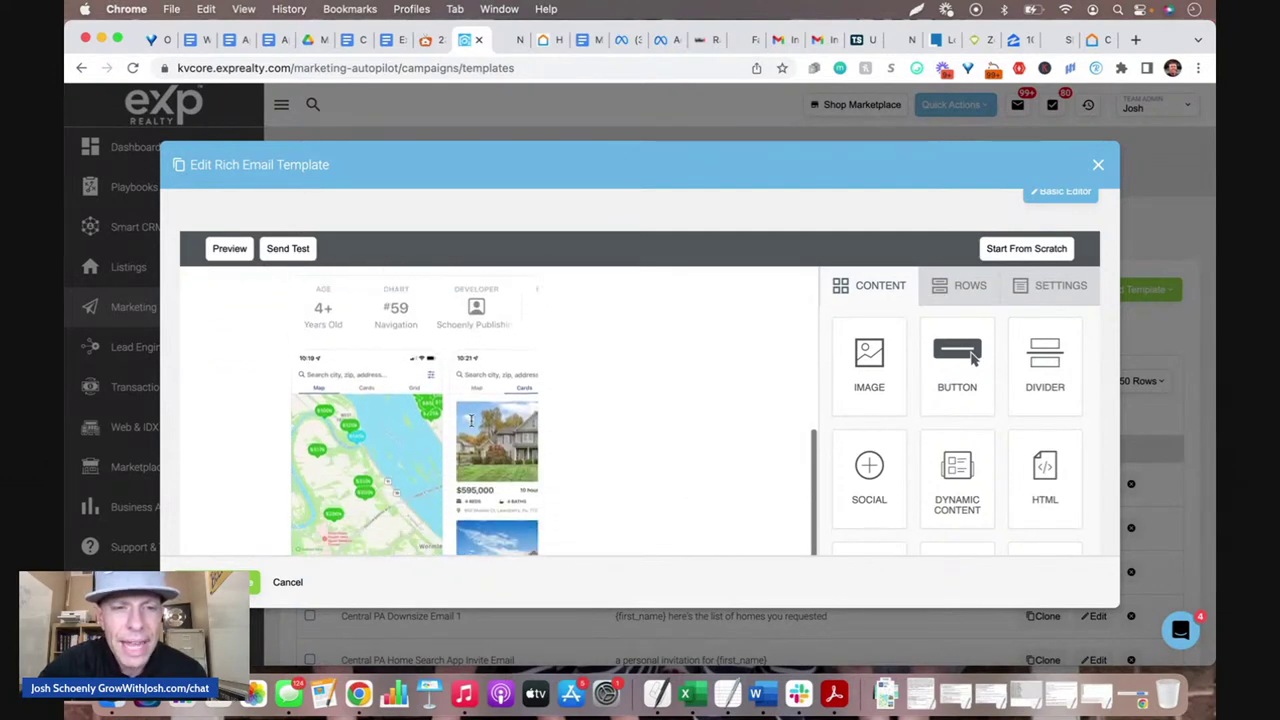
scroll(471, 420, "up", 10)
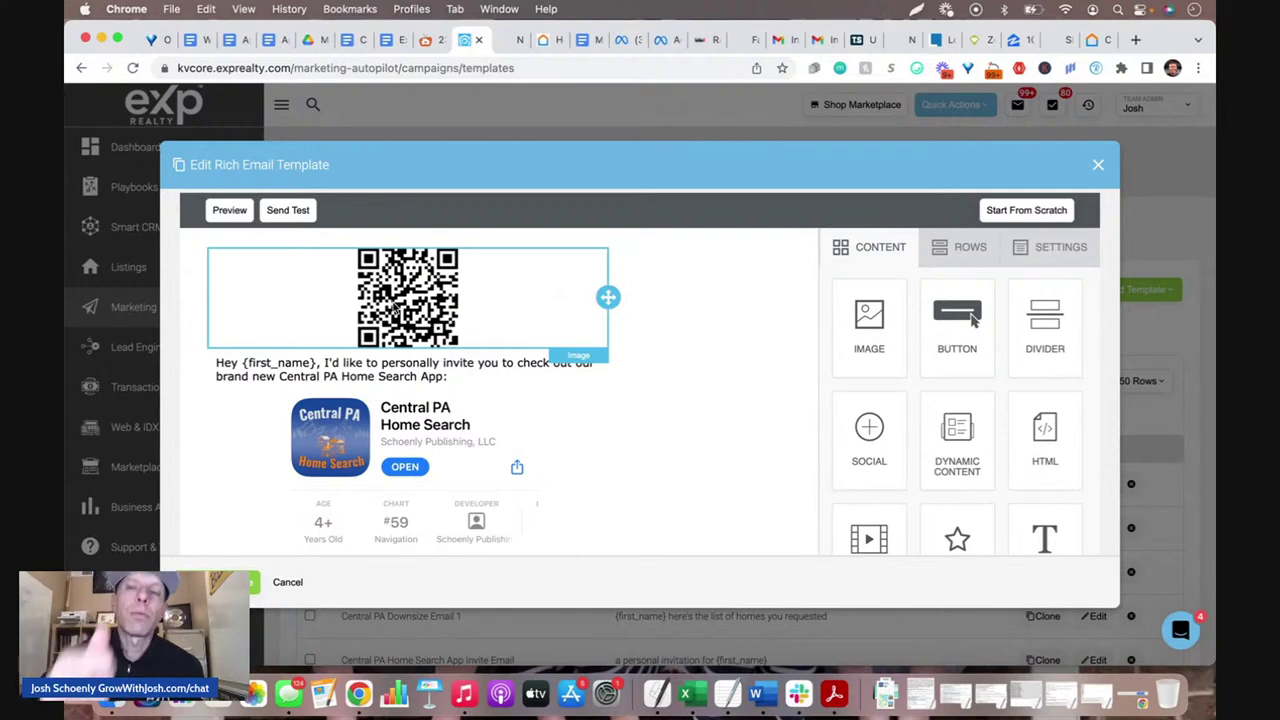
triple_click(321, 371)
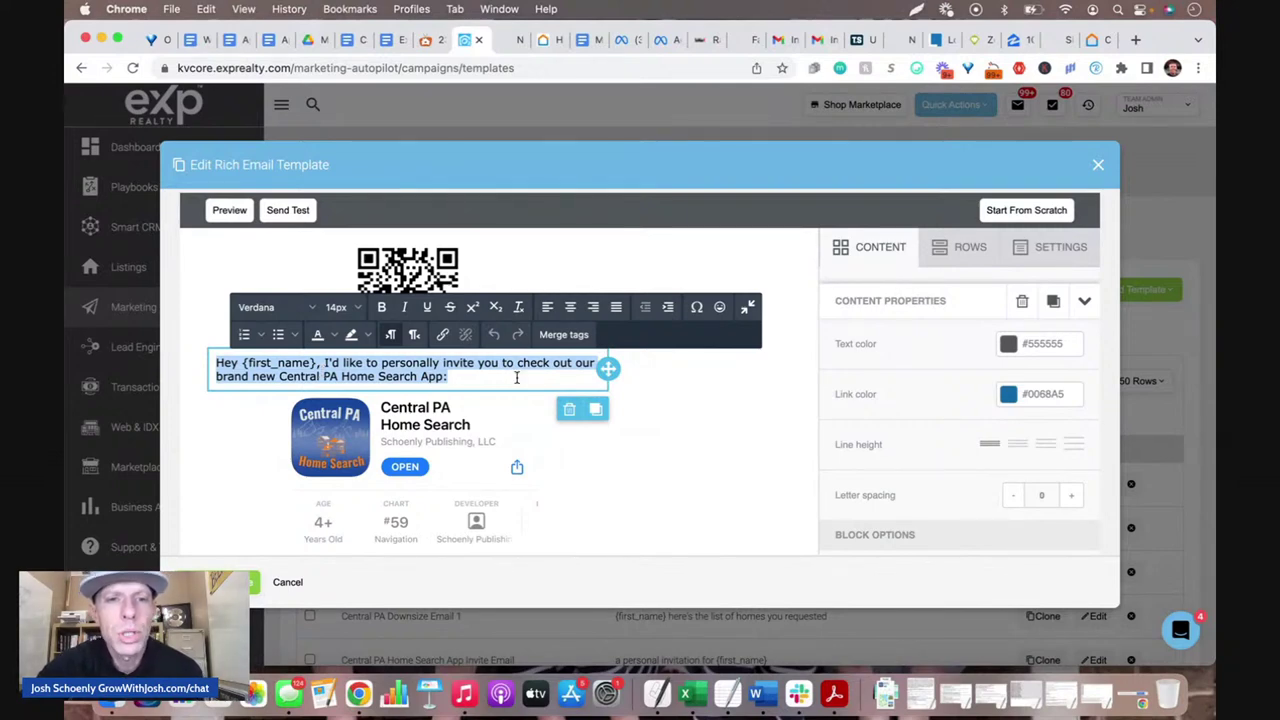
scroll(517, 377, "down", 5)
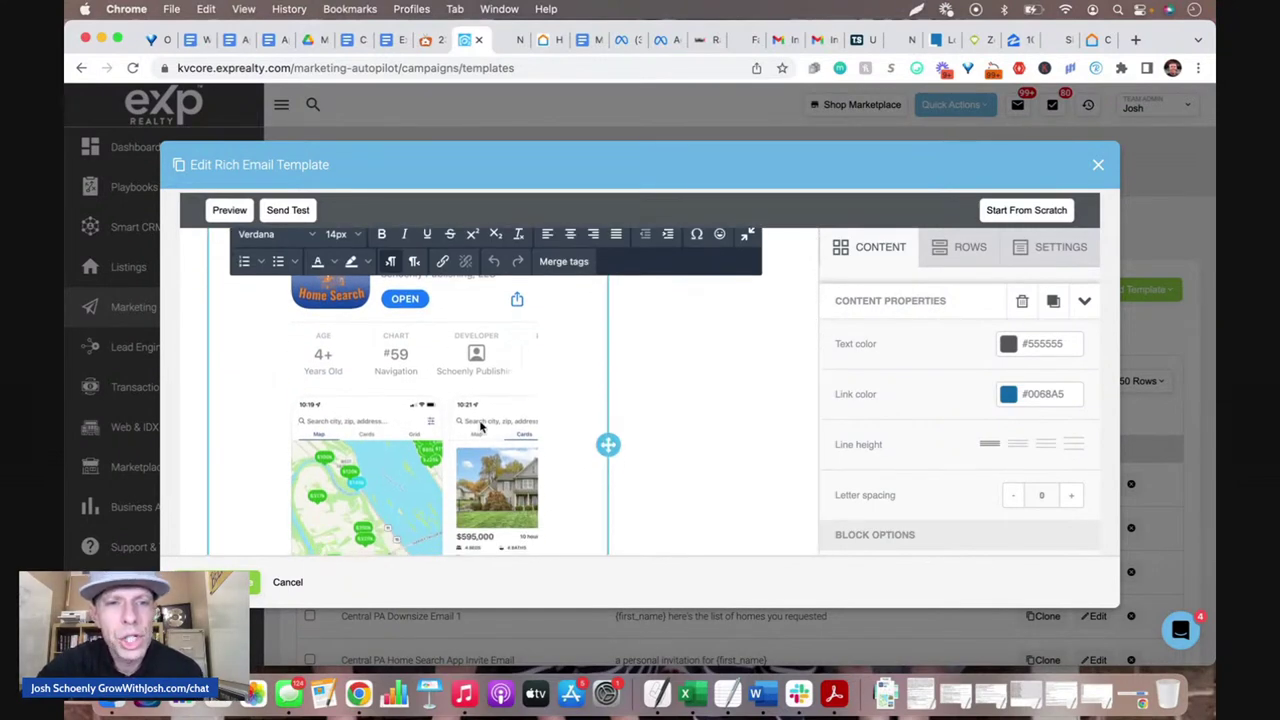
scroll(480, 426, "down", 7)
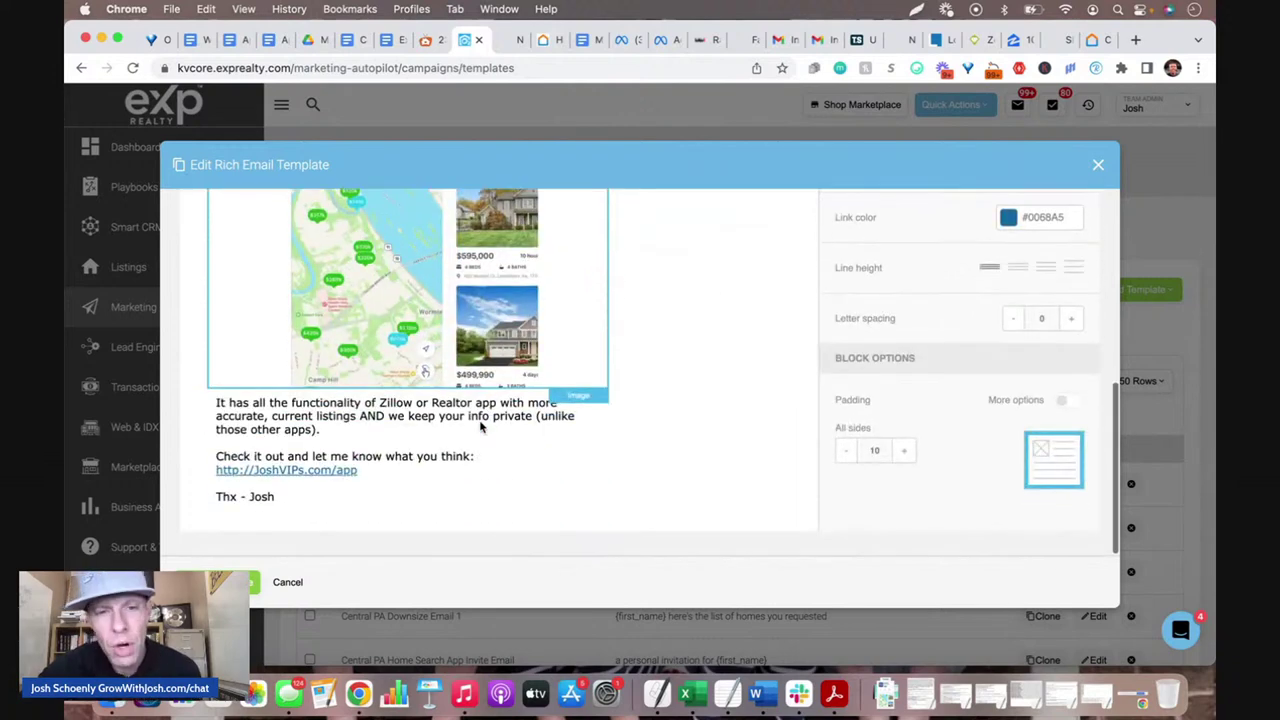
Step: Insert "the" before "Zillow" in the template's functionality sentence and save the template
left_click_drag(215, 403, 321, 428)
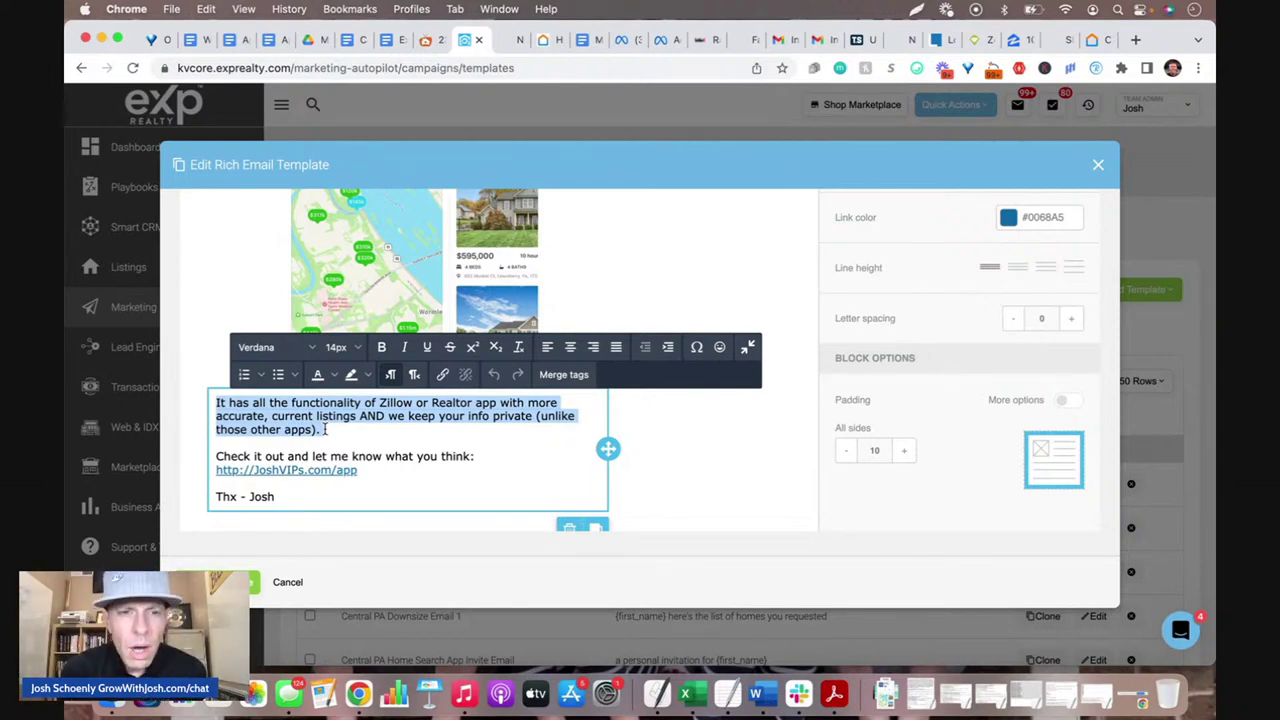
left_click(383, 401)
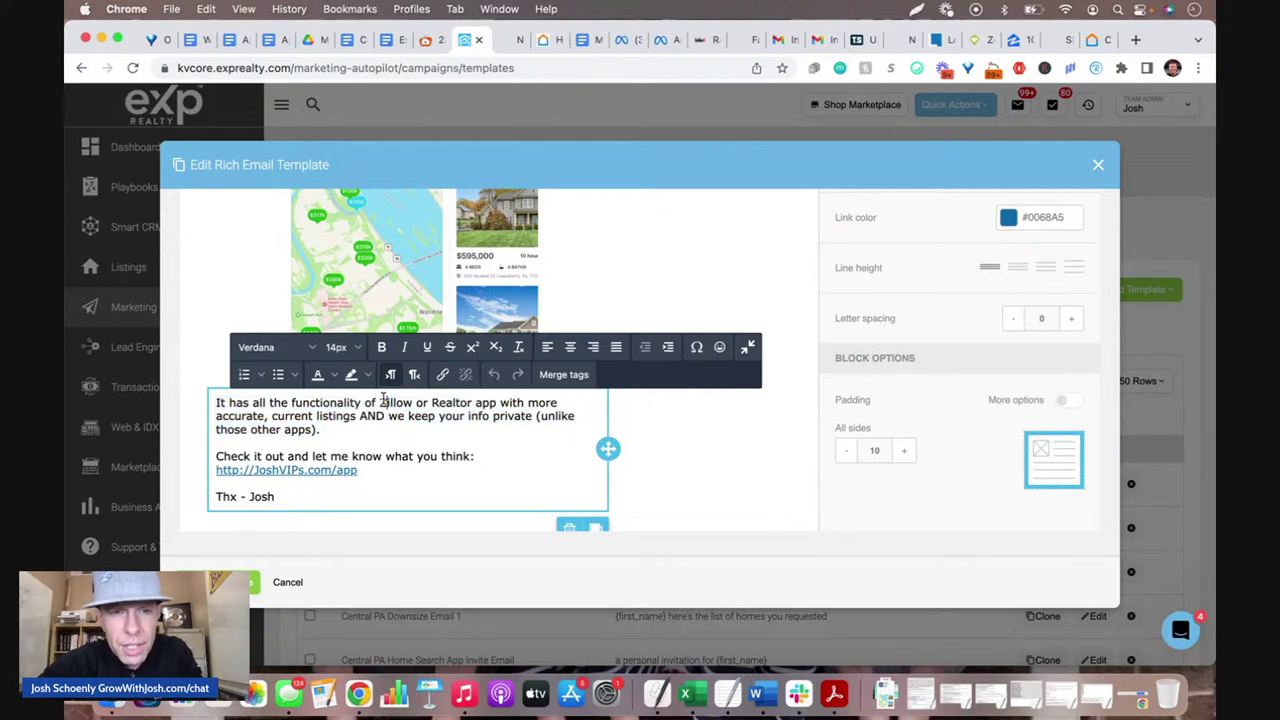
type("the")
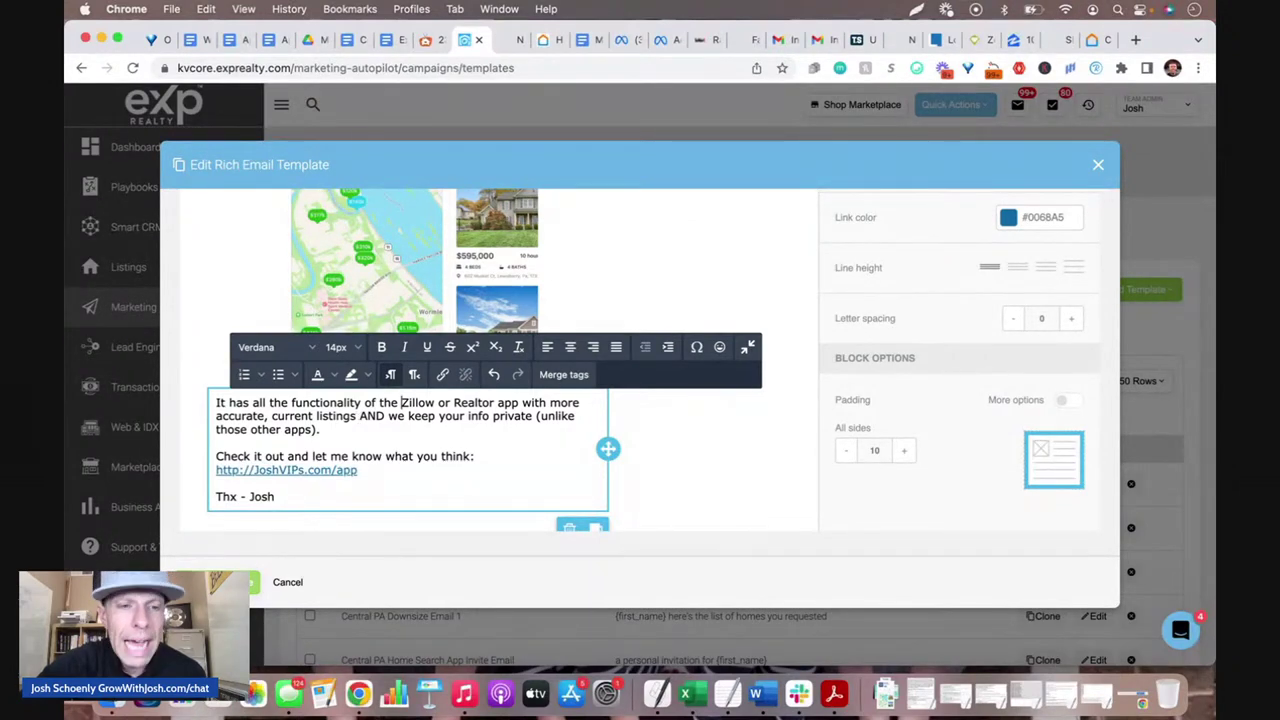
left_click(252, 582)
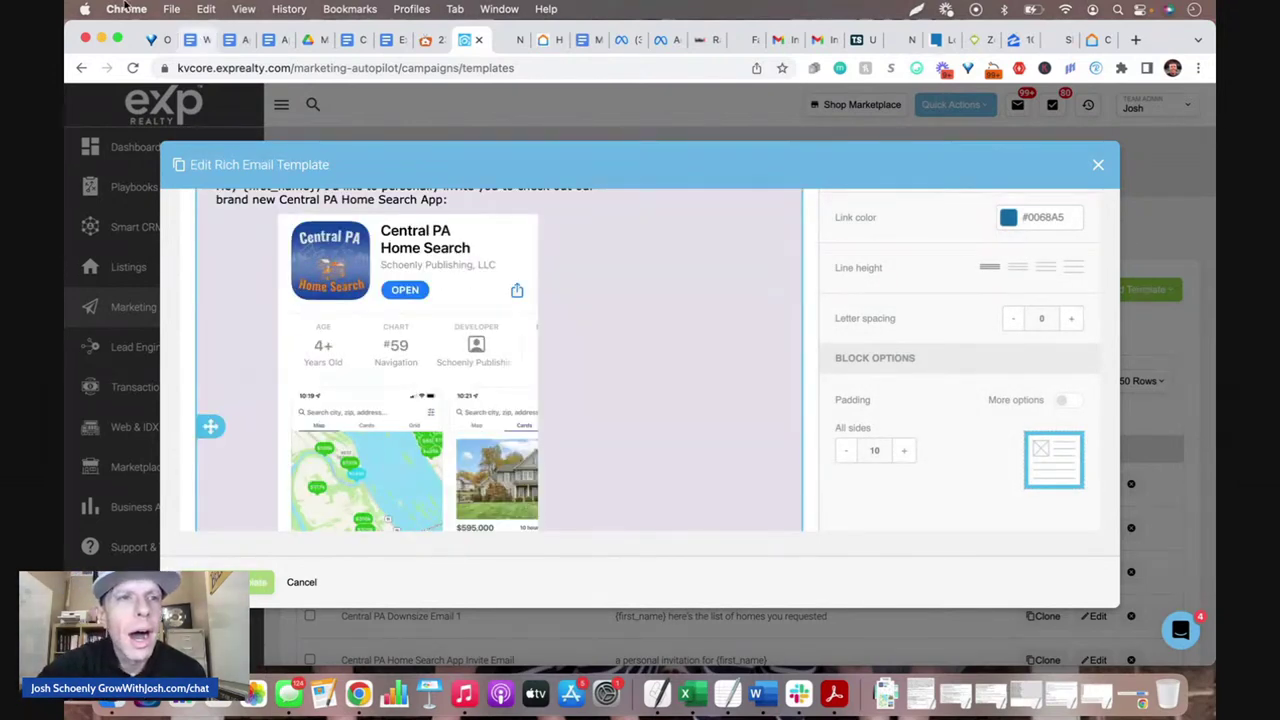
Step: Switch to the other kvCORE window, open the Smart CRM contacts and filter by the statuses Prospect and New Lead
left_click(101, 39)
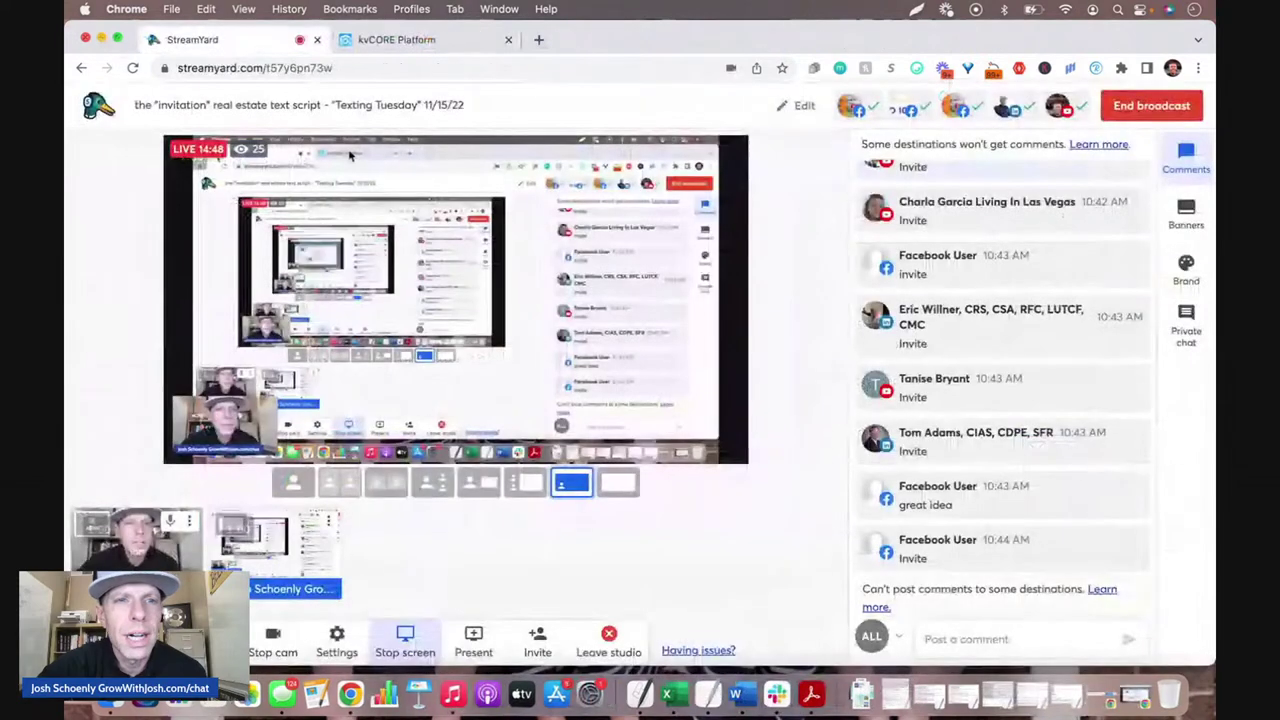
left_click(388, 40)
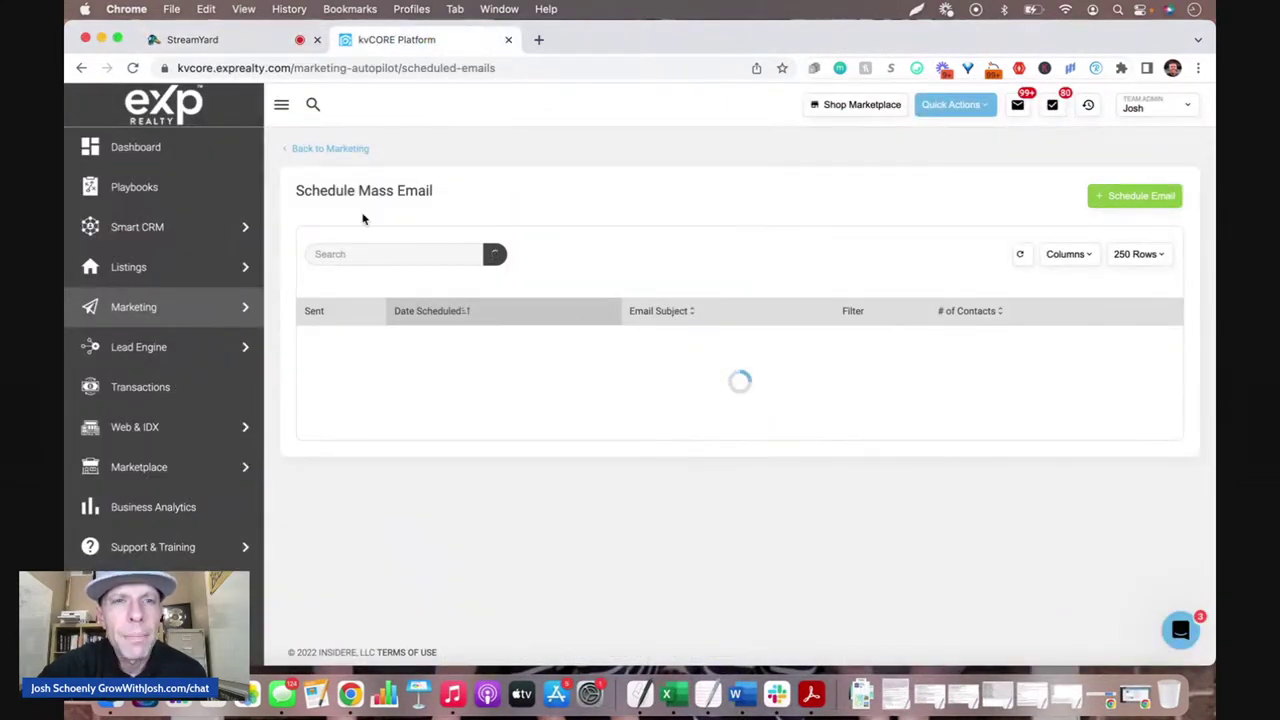
left_click(137, 227)
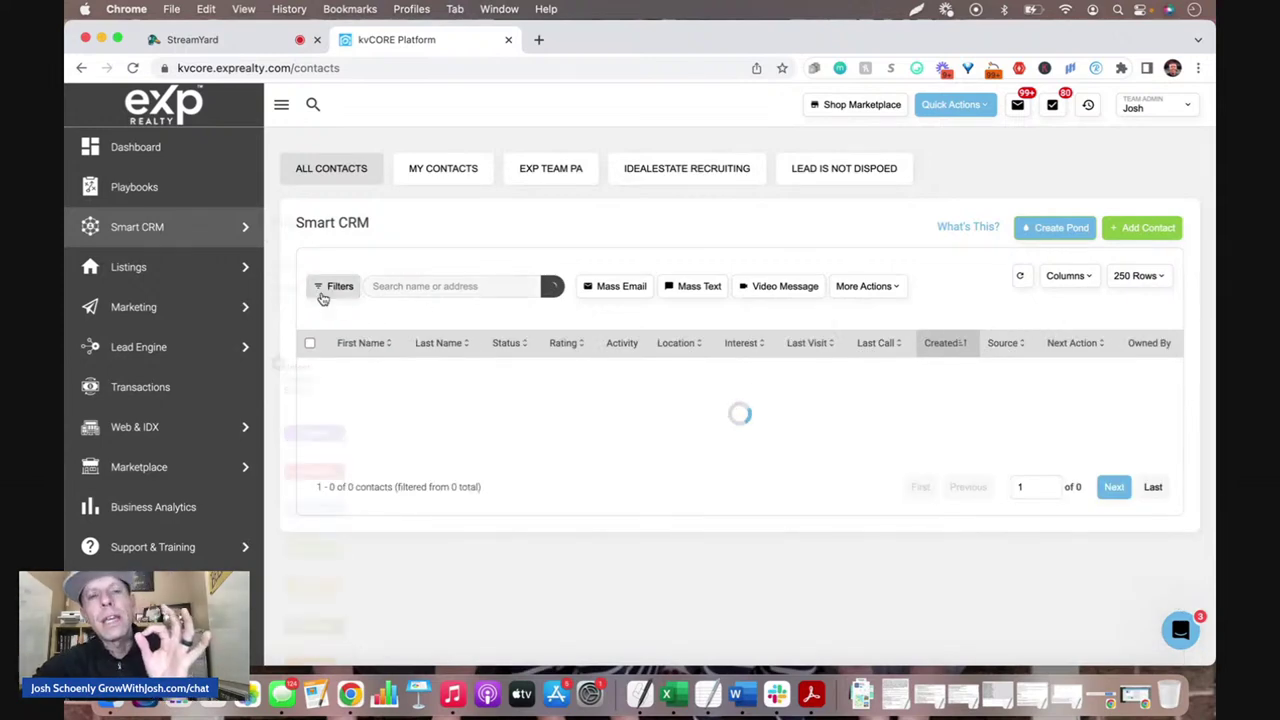
left_click(330, 288)
left_click(371, 363)
left_click(289, 390)
scroll(394, 408, "down", 3)
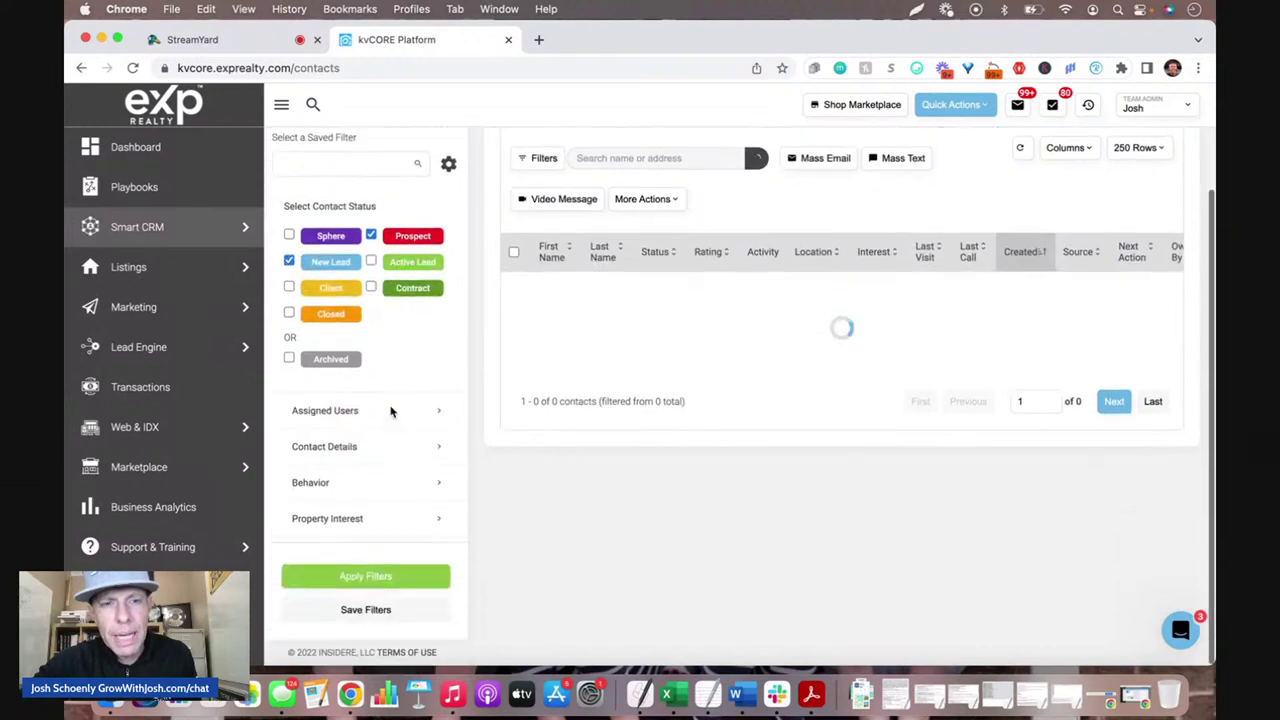
Step: Restrict the contact filter to Buyer, Has Phone, Has Email and Subscribed to Text, and apply it
left_click(438, 449)
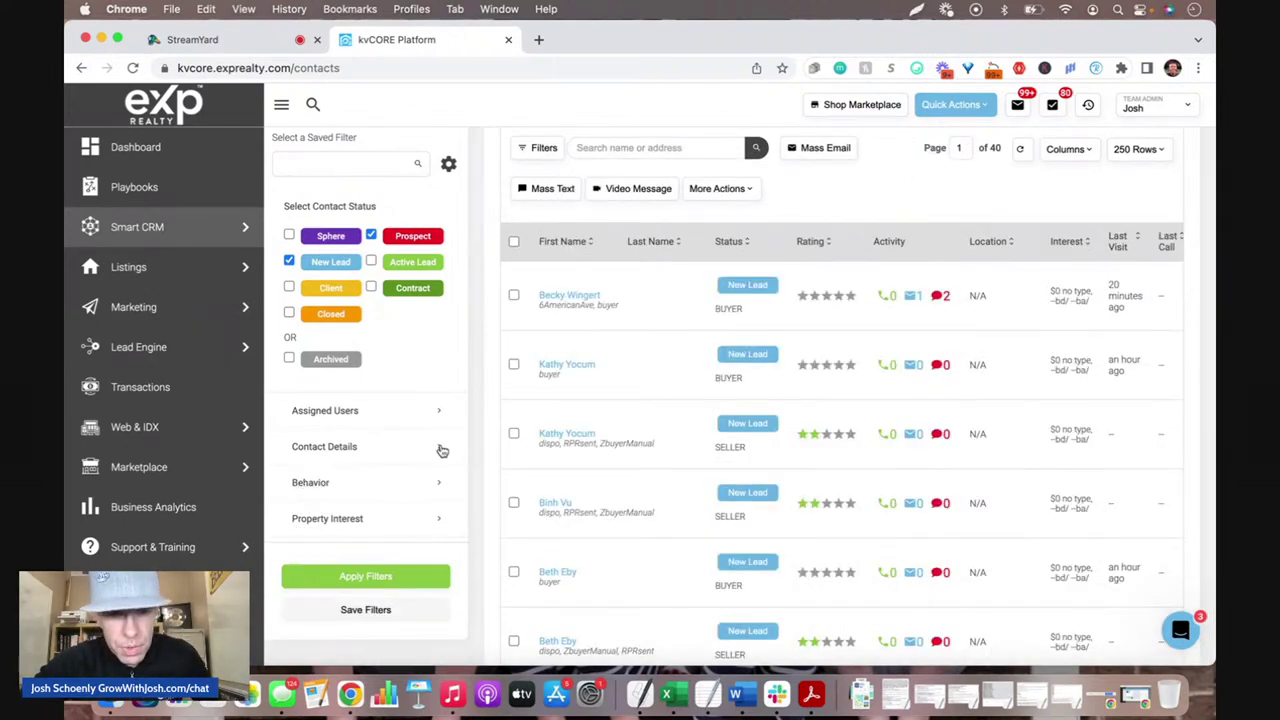
left_click(410, 455)
left_click(298, 482)
scroll(343, 488, "down", 9)
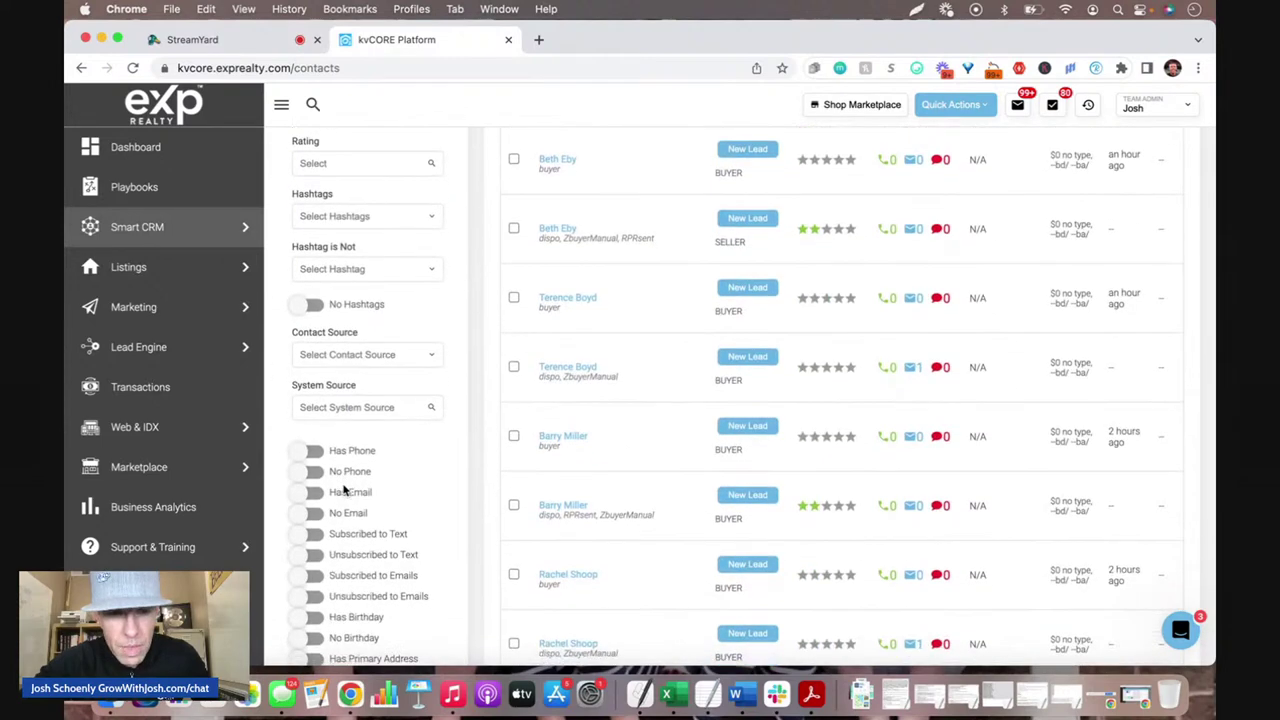
left_click(312, 431)
left_click(312, 471)
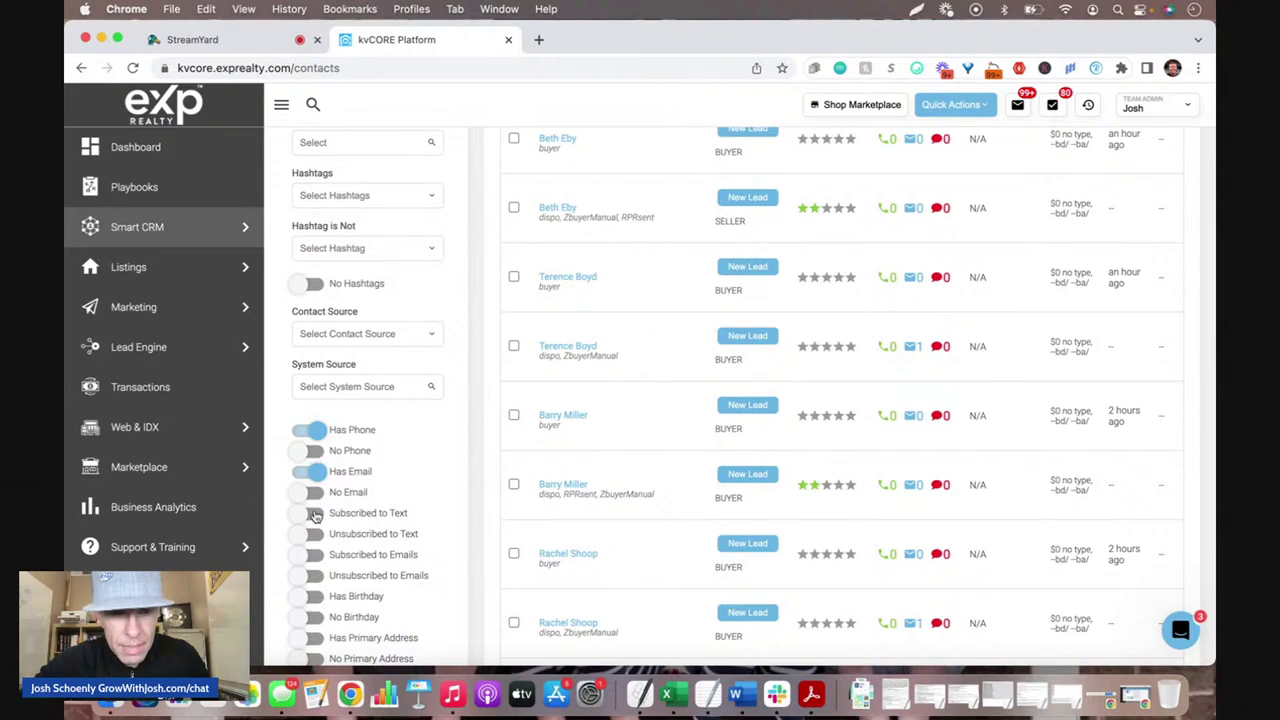
left_click(314, 514)
scroll(358, 505, "down", 11)
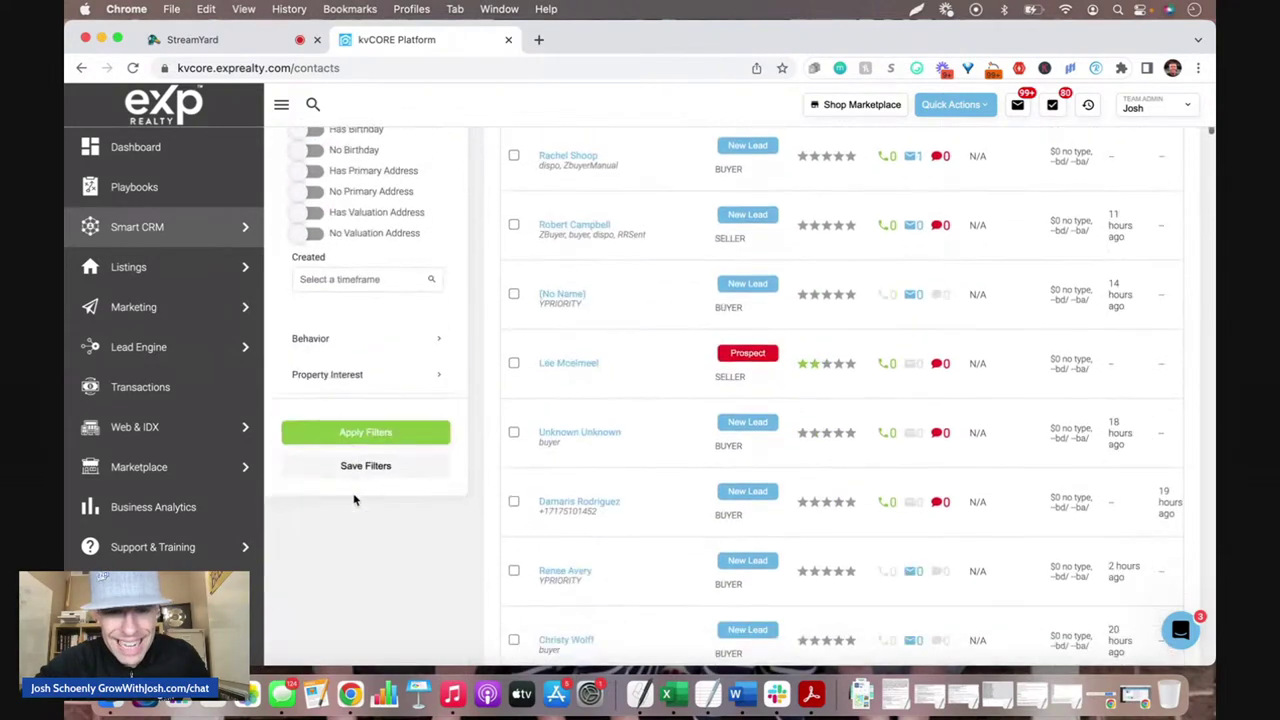
left_click(365, 374)
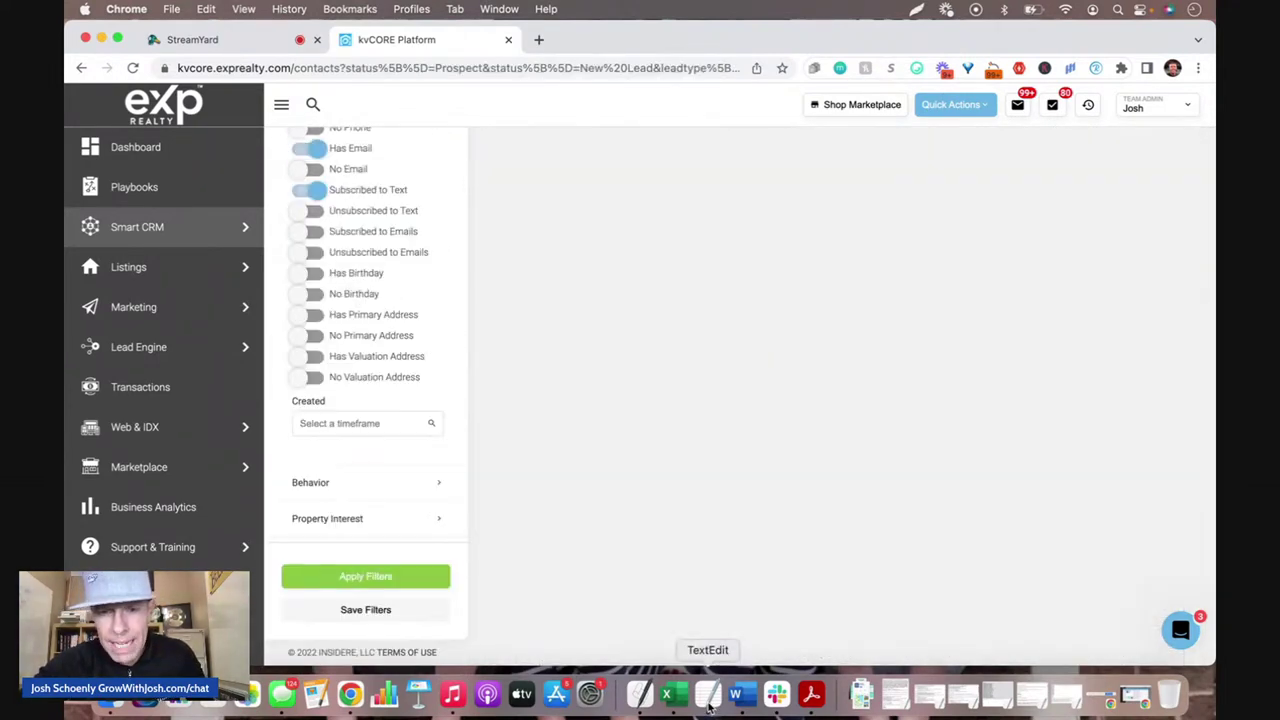
Step: Switch to TextEdit and copy the "morning {first_name}" app invitation with its link from the GRIT Posts note
left_click(710, 700)
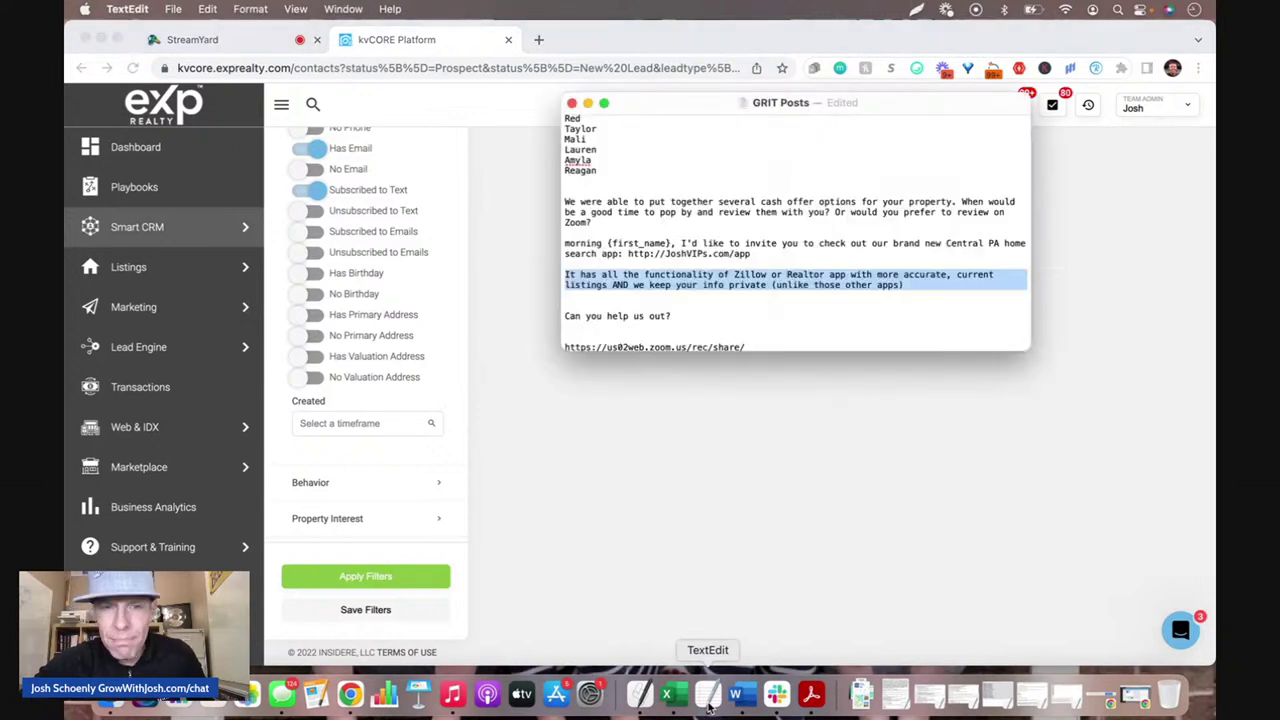
left_click(676, 245)
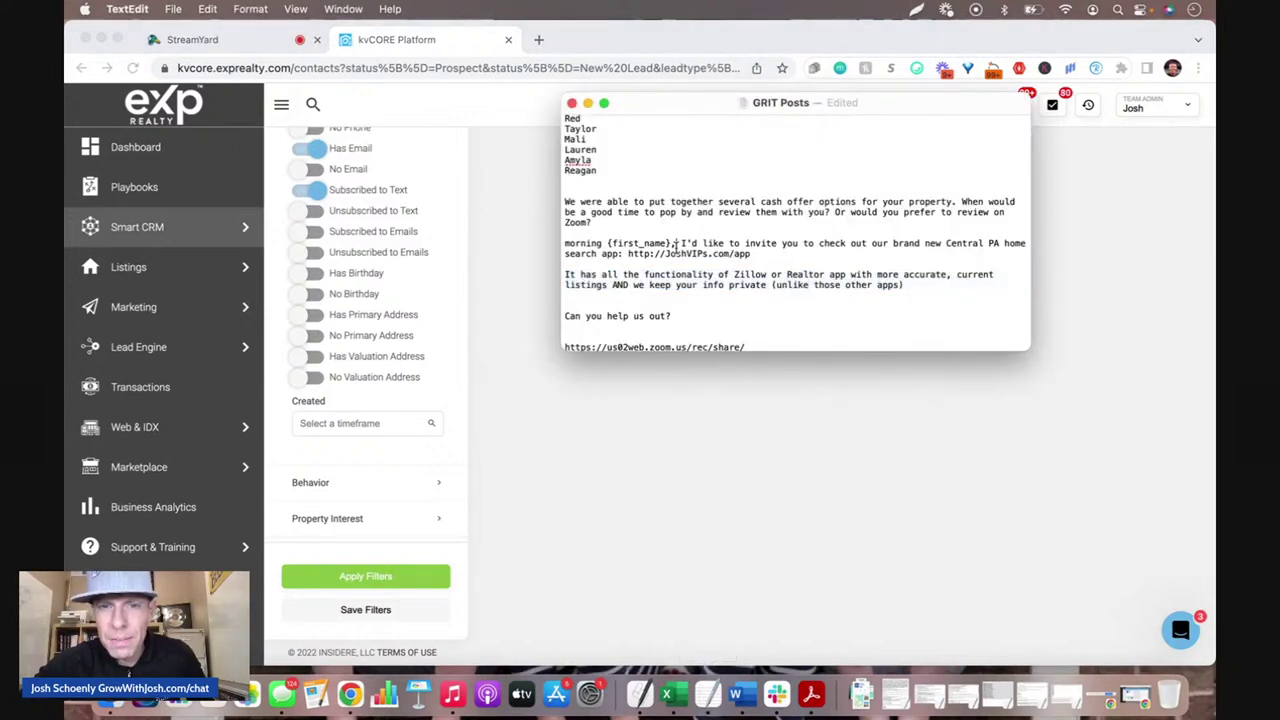
triple_click(676, 248)
key("super+c")
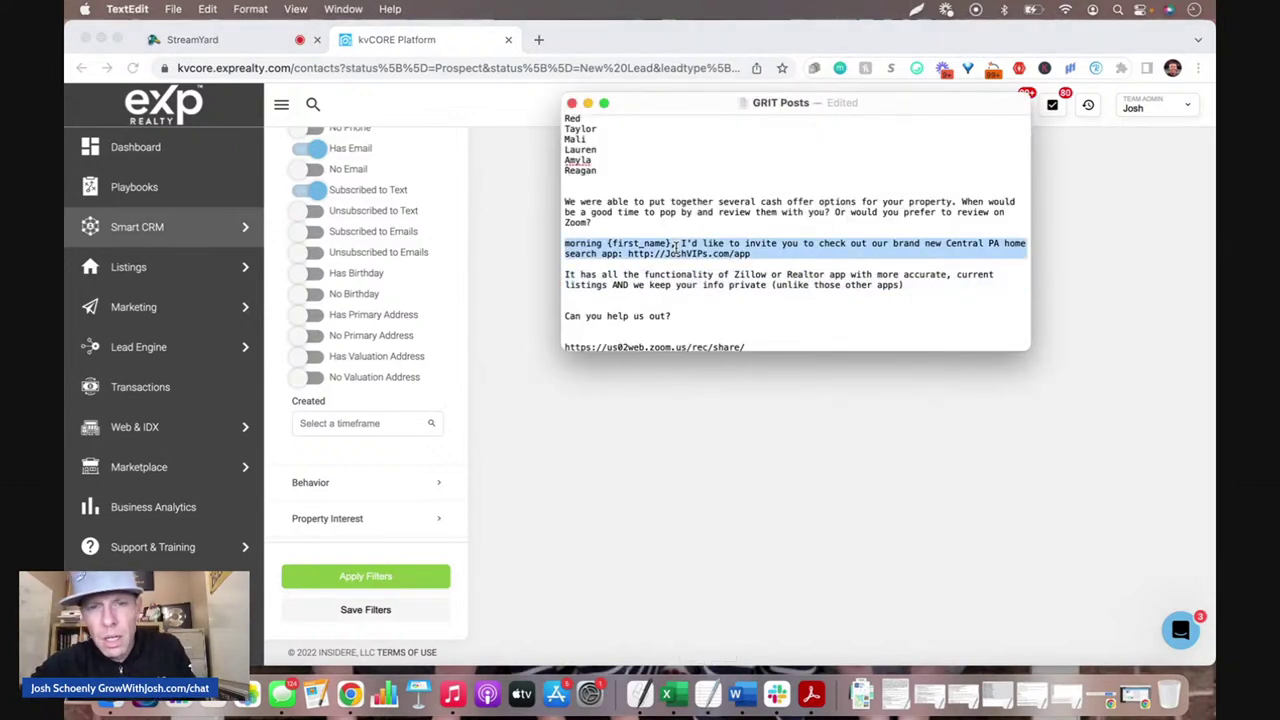
Step: Return to kvCORE and go to page 10 of the filtered contacts
left_click(730, 493)
scroll(554, 391, "up", 10)
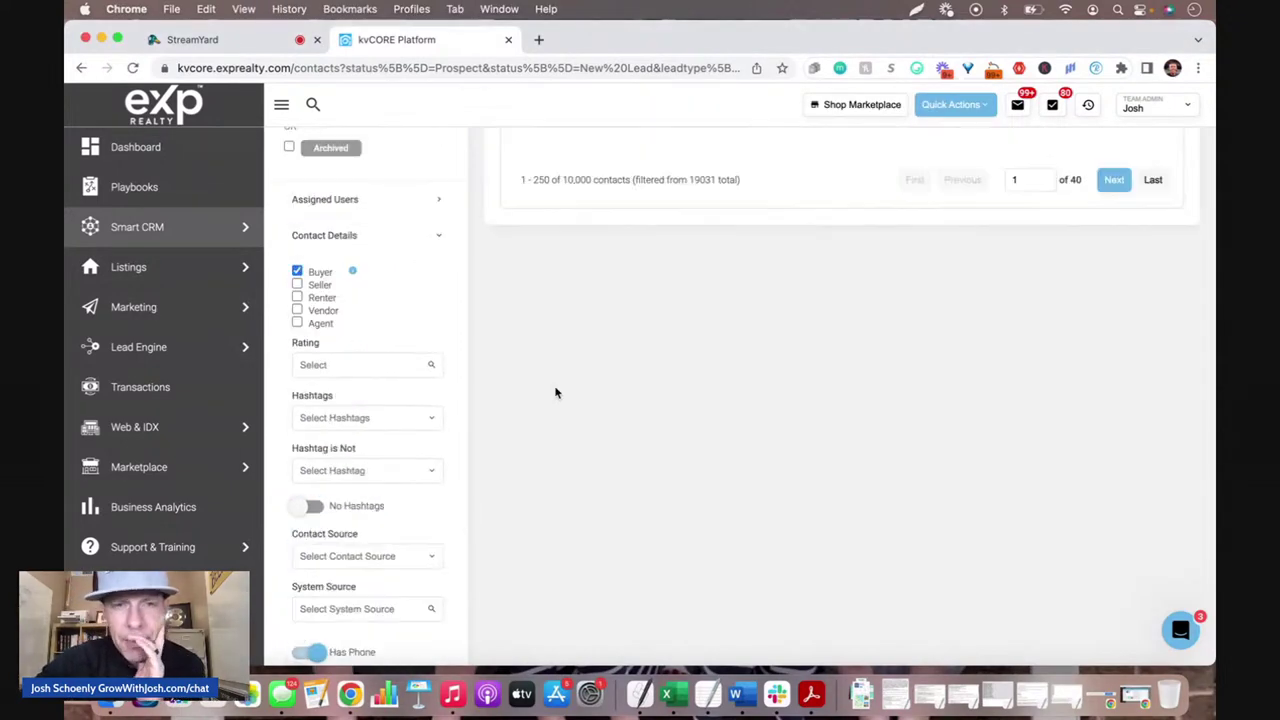
scroll(556, 392, "up", 6)
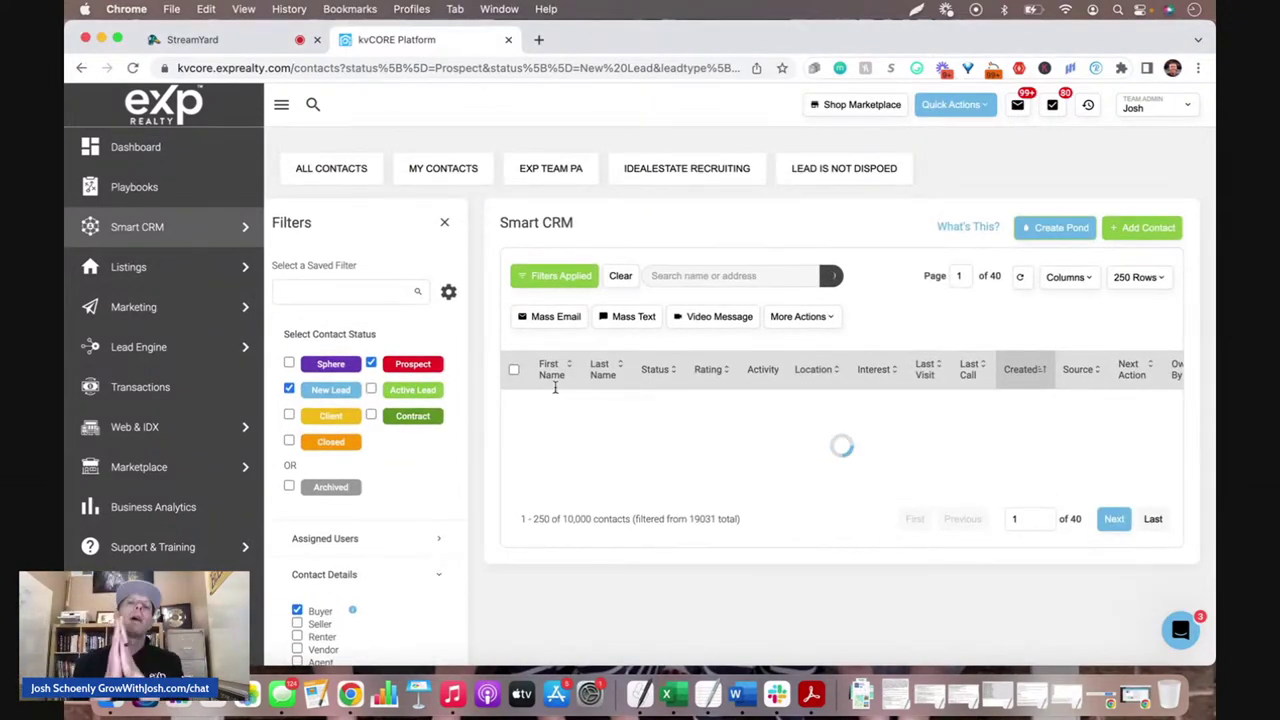
scroll(556, 390, "down", 3)
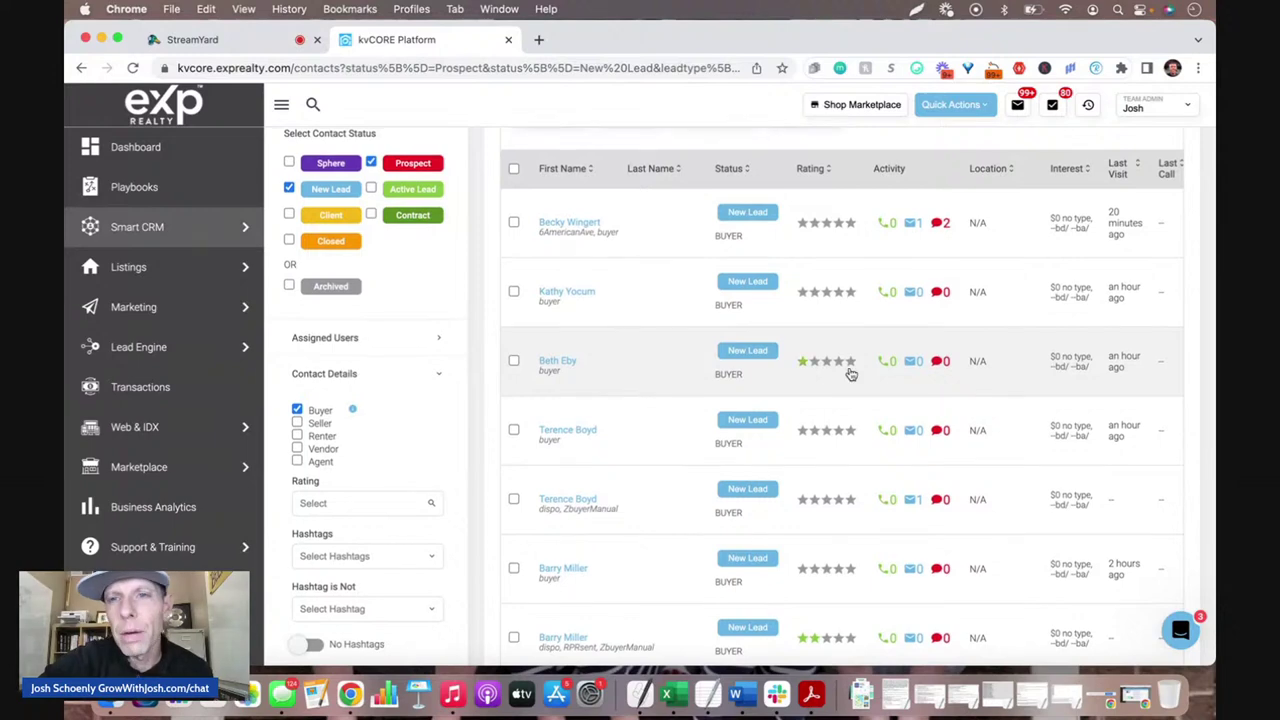
scroll(849, 374, "up", 3)
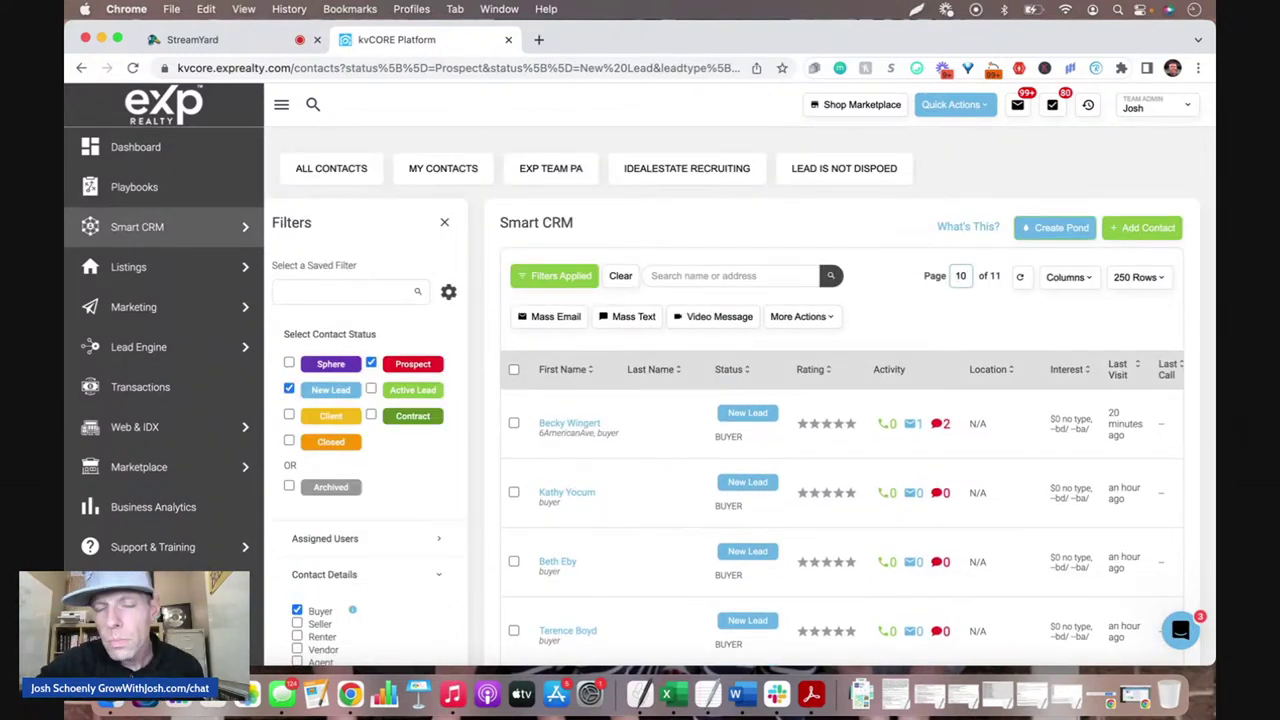
key("Return")
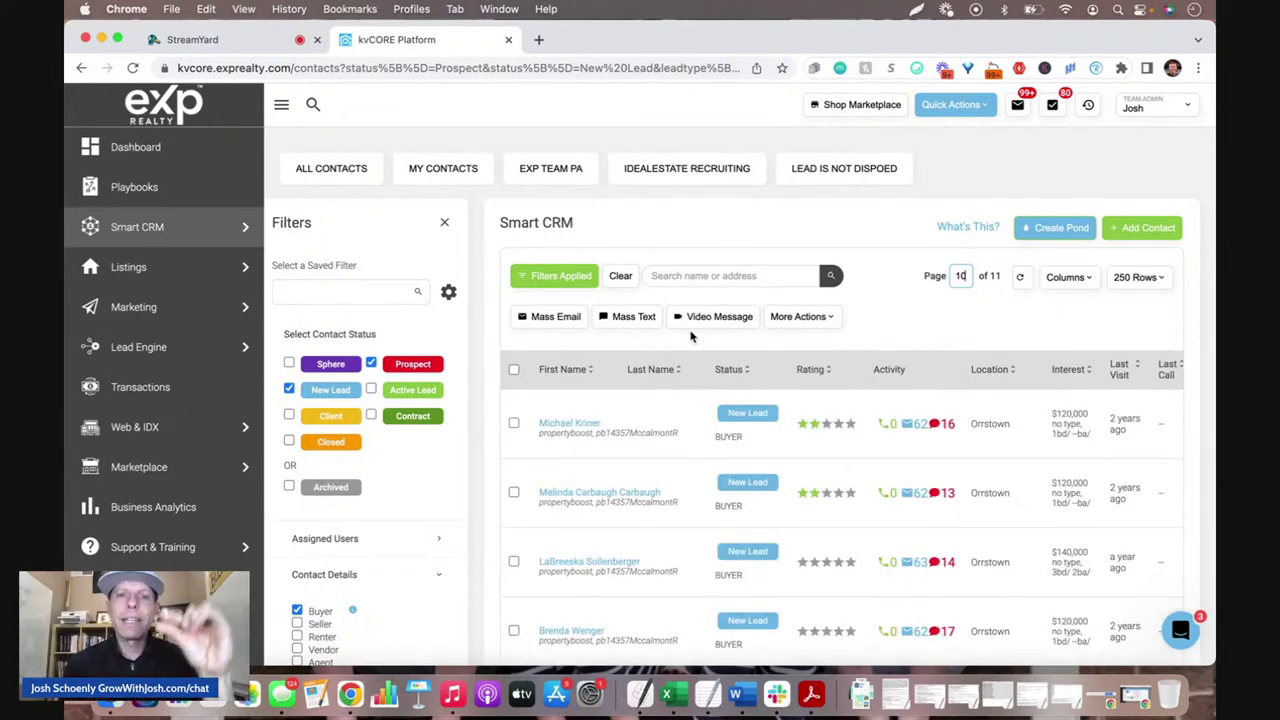
Step: Select all contacts on the page and paste the copied Central PA home search app invitation into a new mass text
left_click(514, 371)
left_click(628, 316)
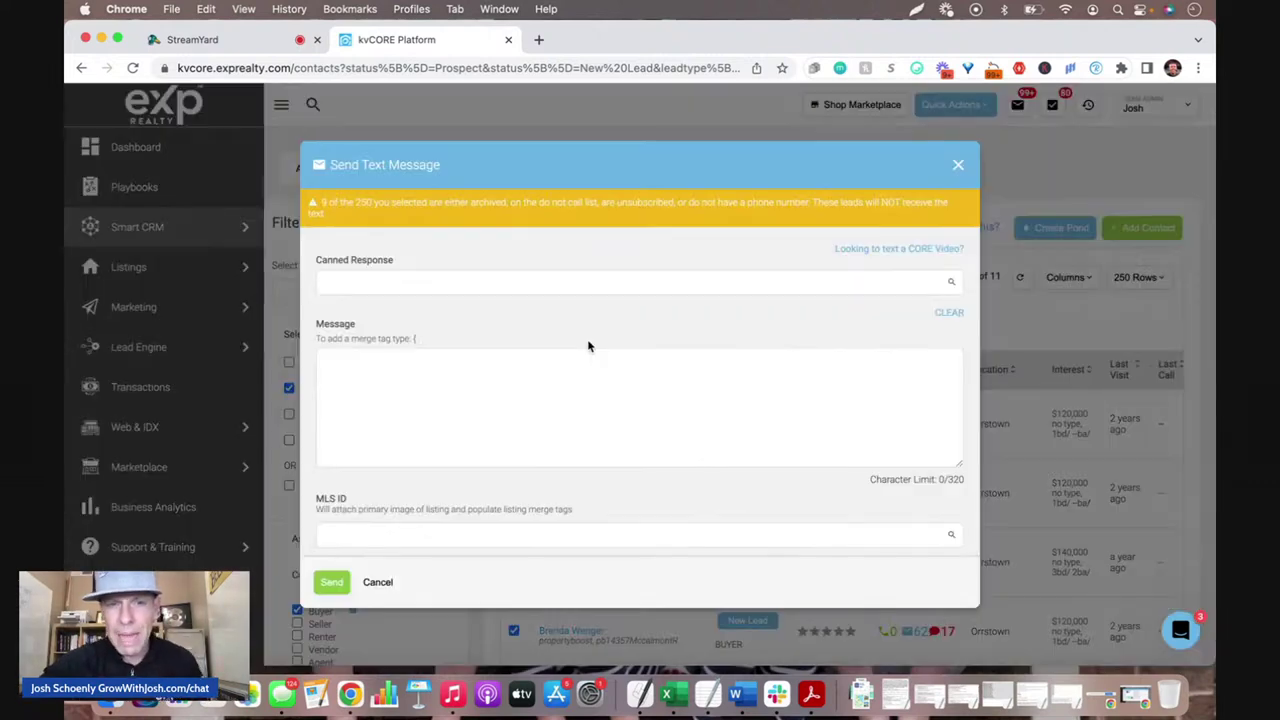
left_click(565, 371)
key("super+v")
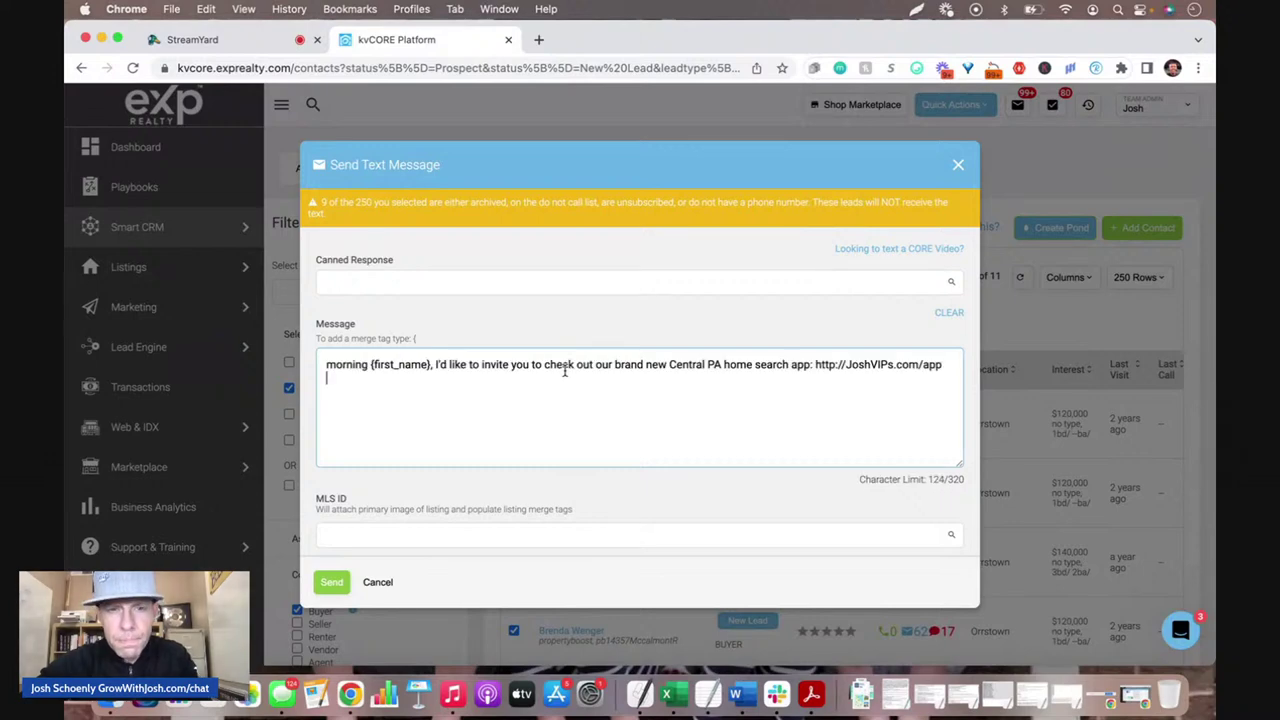
Step: Replace the {first_name} tag in the text message with the {lead_first_name} merge tag
left_click_drag(431, 364, 368, 364)
key("BackSpace")
type("{")
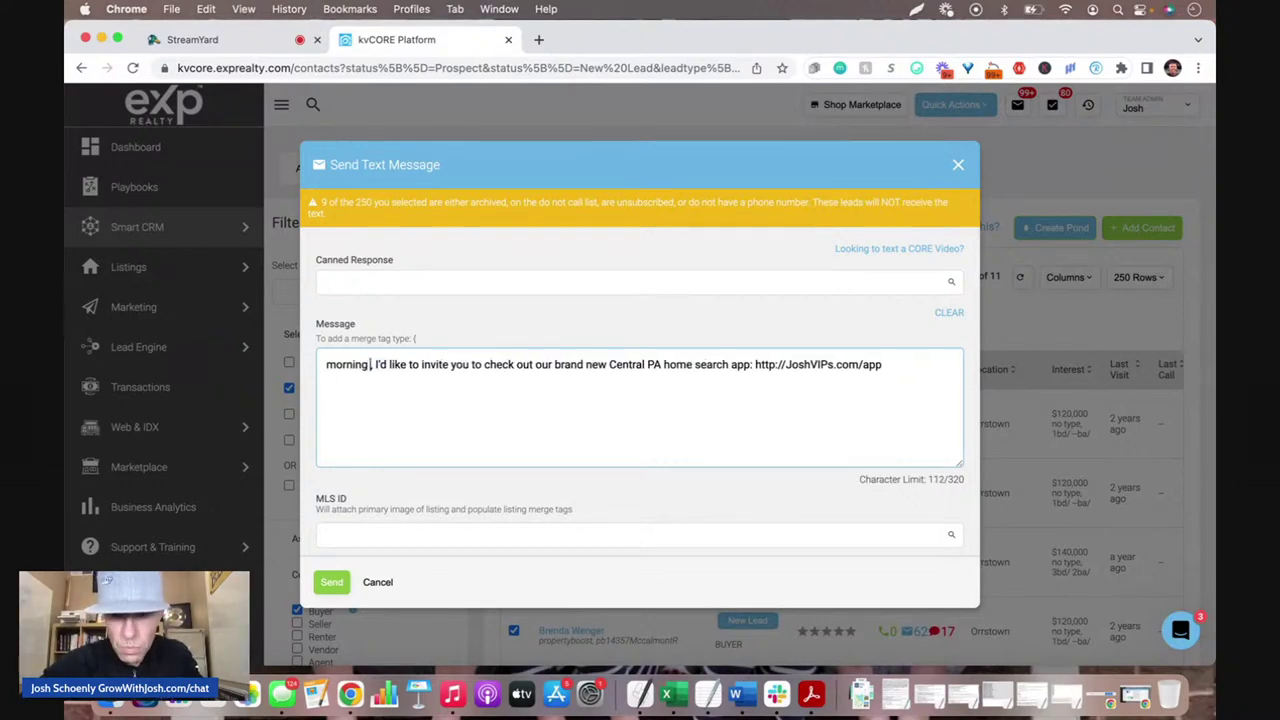
left_click(386, 492)
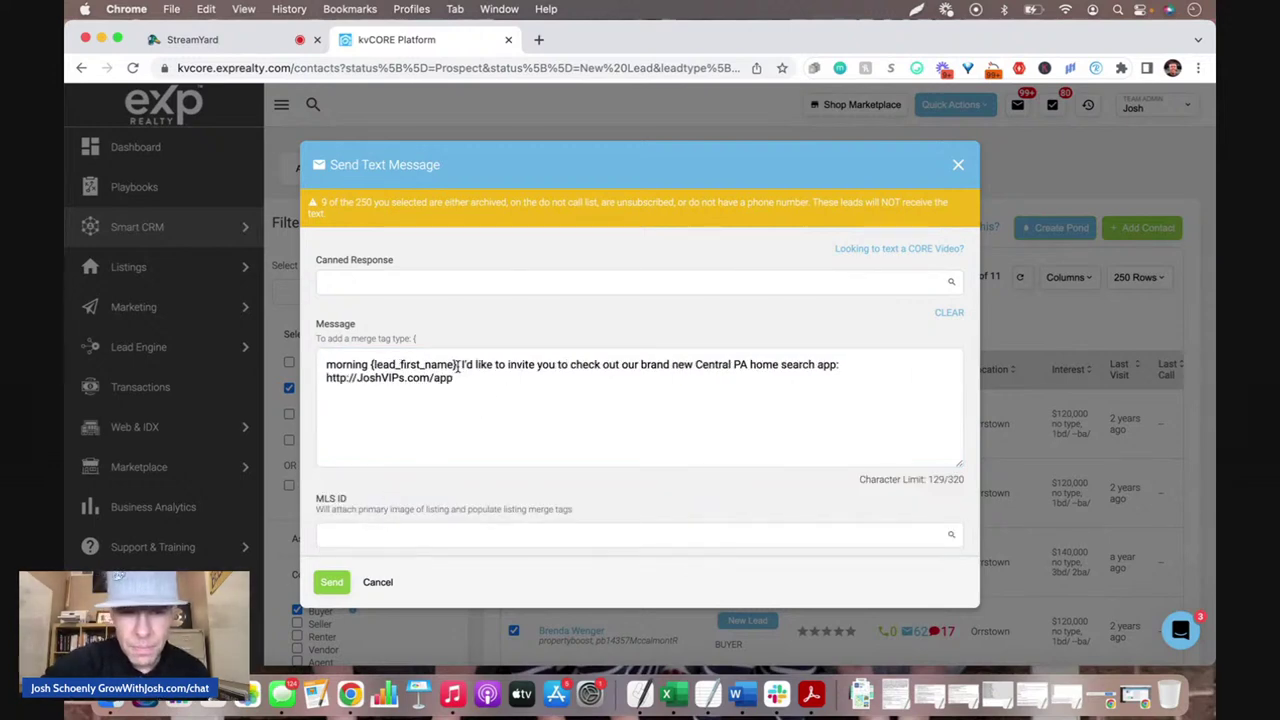
Step: Remove "morning" from the start of the invitation and send the mass text
left_click_drag(371, 368, 312, 370)
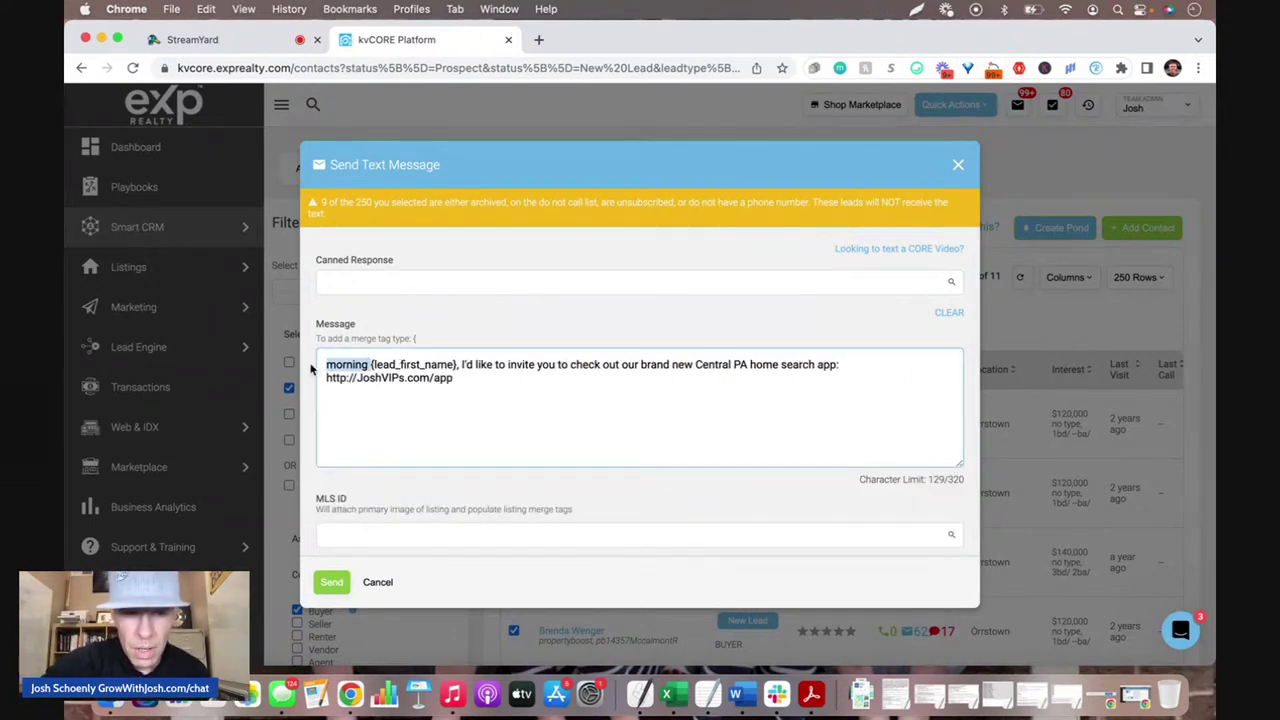
key("BackSpace")
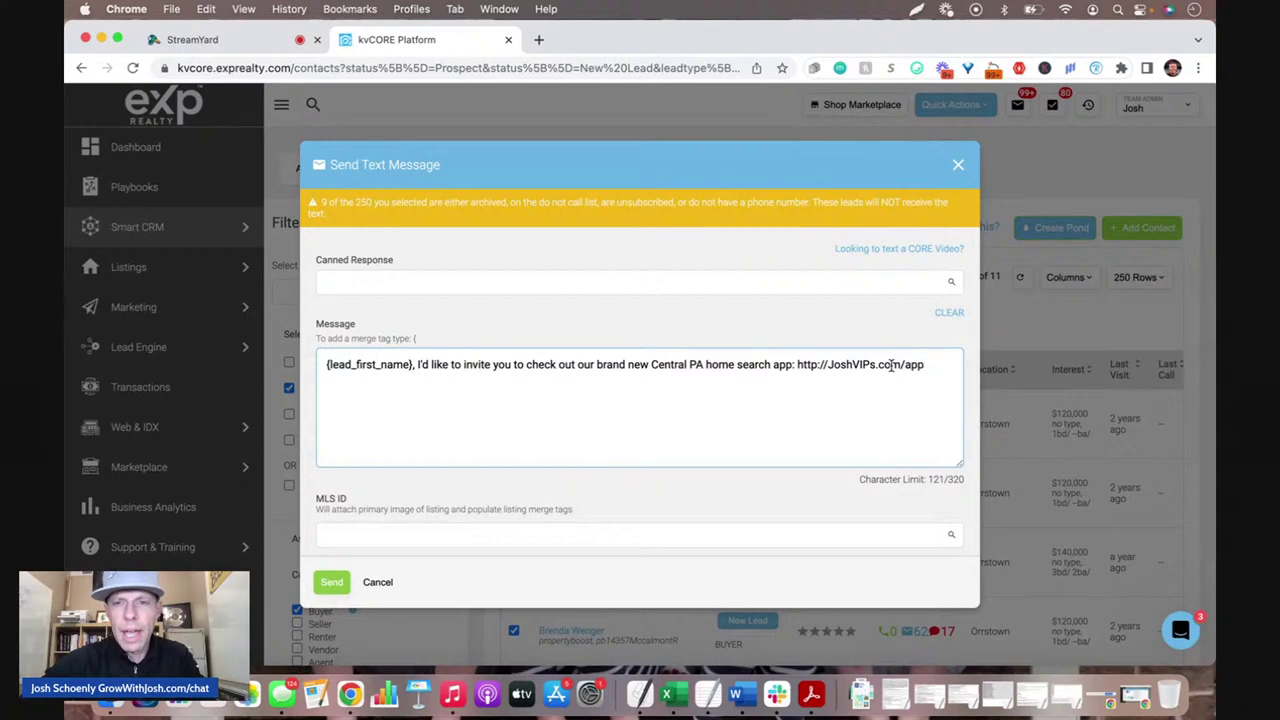
left_click(331, 581)
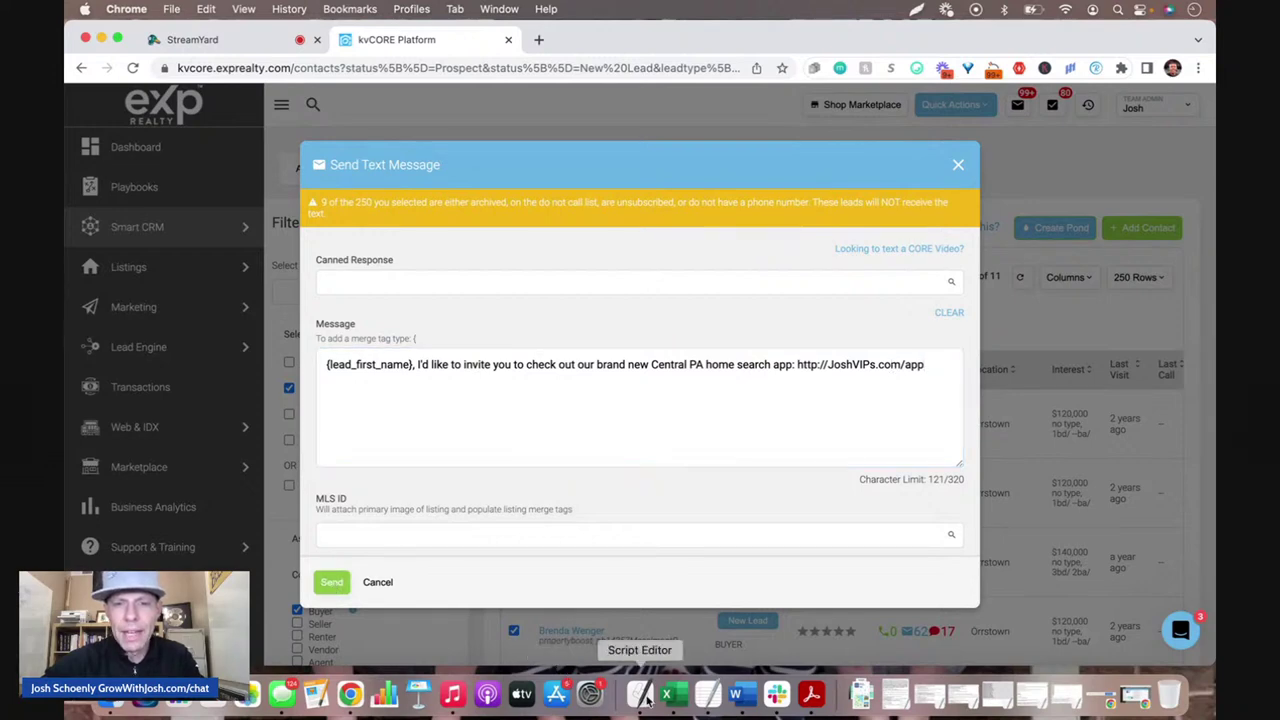
Step: Switch to TextEdit, copy the "It has all the functionality of Zillow or Realtor app" paragraph from the GRIT Posts note, and return to kvCORE
left_click(693, 697)
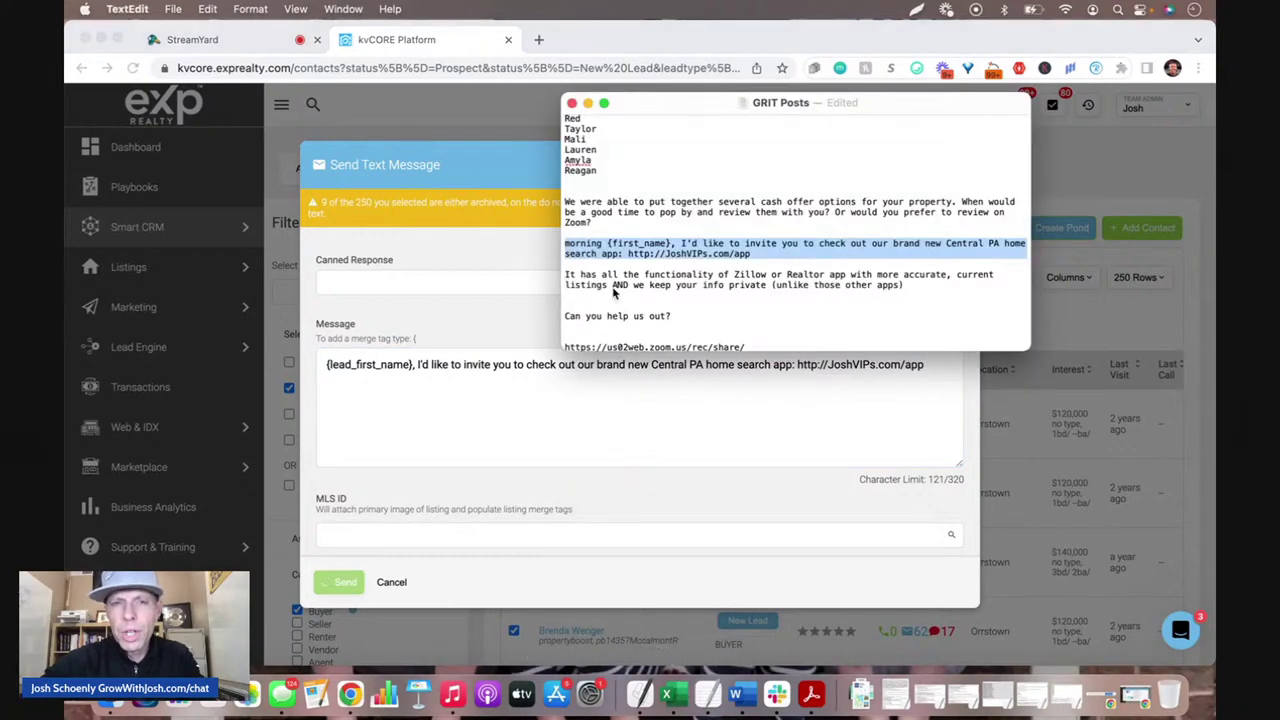
left_click(617, 283)
triple_click(617, 283)
key("super+c")
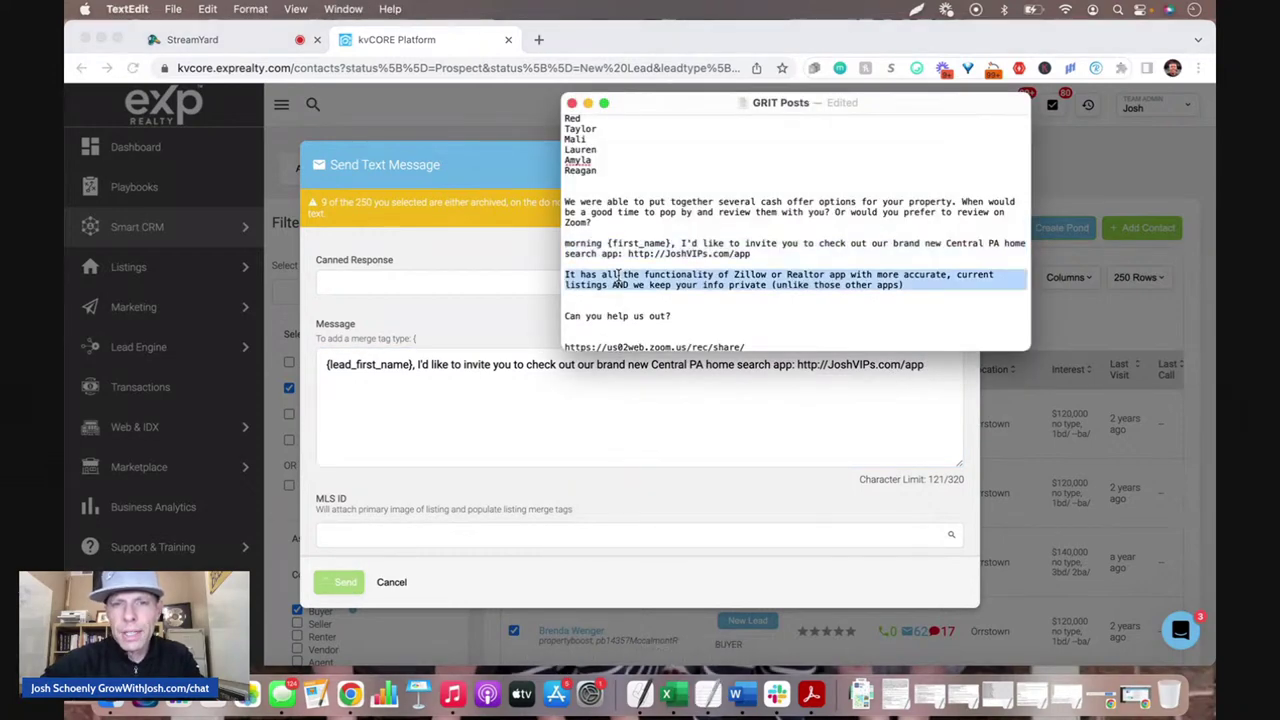
left_click(1036, 375)
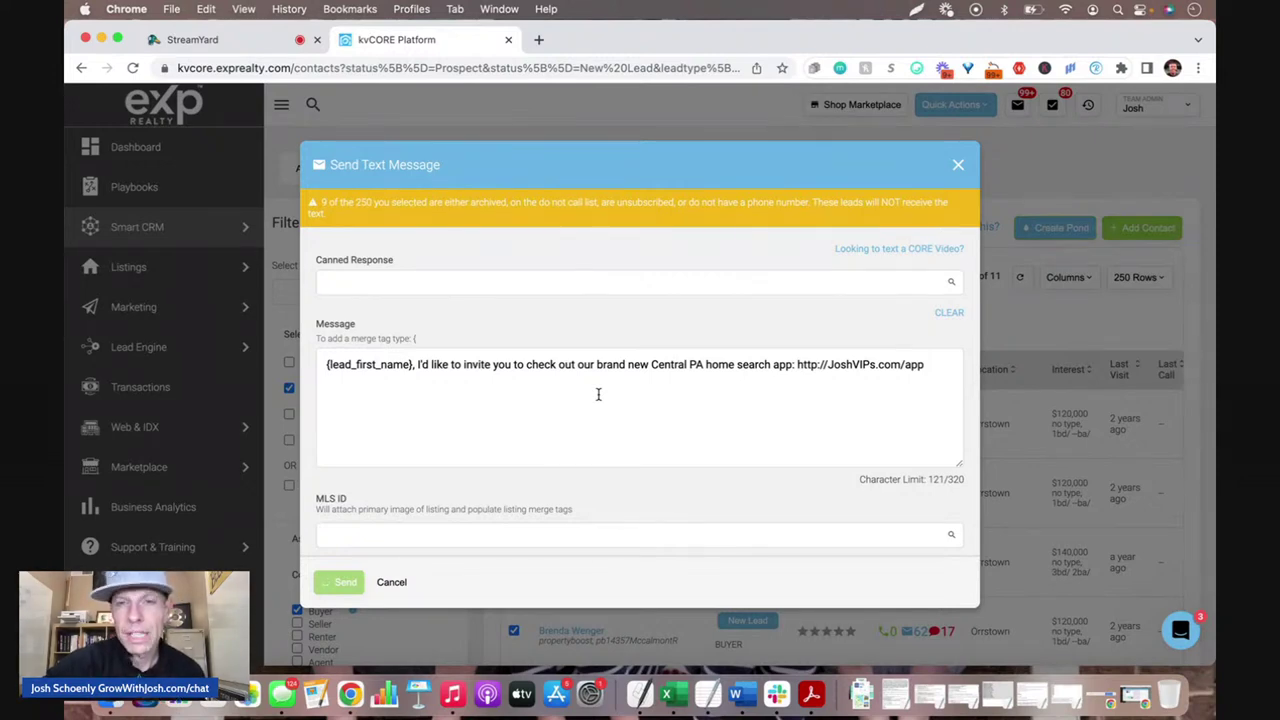
key("Escape")
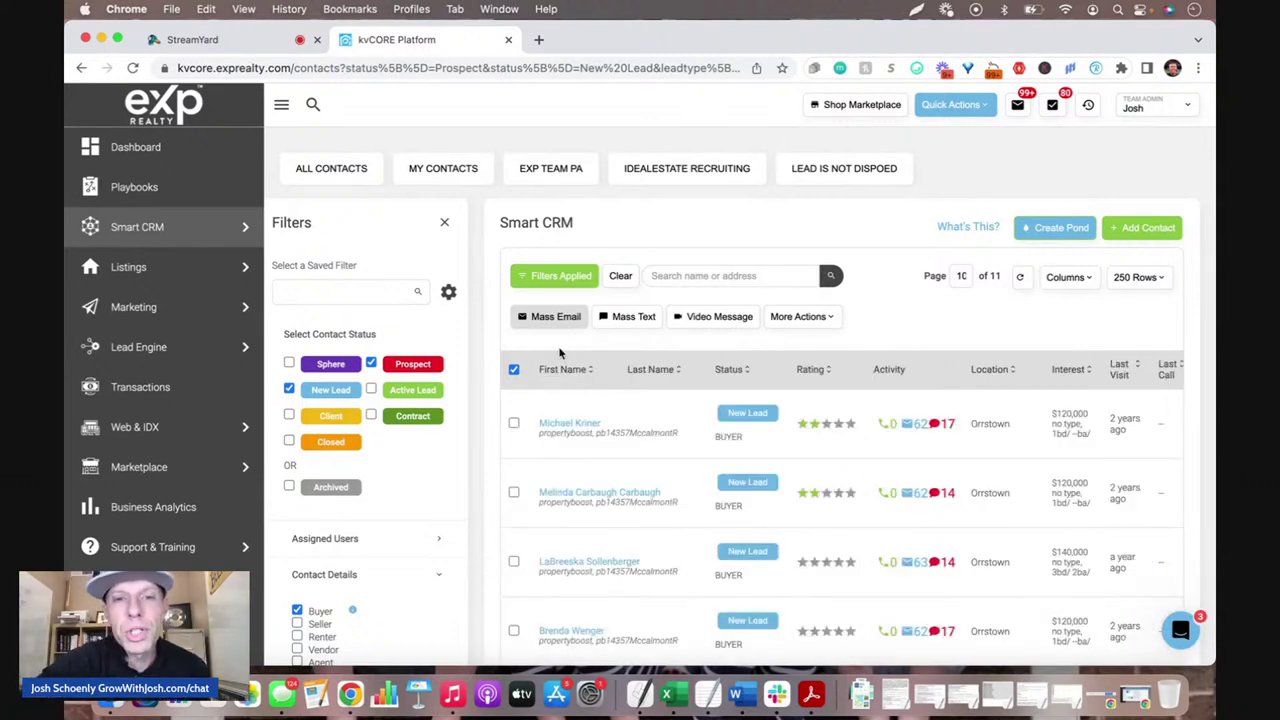
Step: Select all contacts on page 10 again and paste the copied functionality paragraph into a new mass text without its trailing line break
left_click(513, 372)
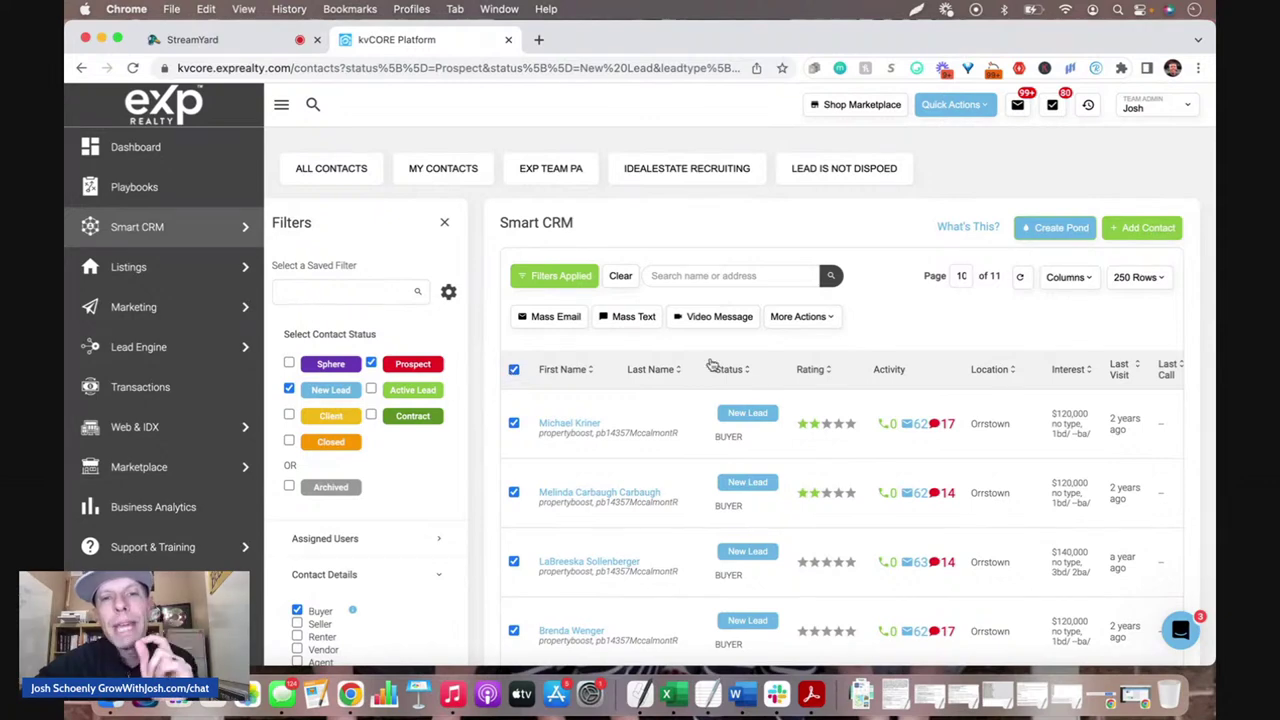
left_click(629, 318)
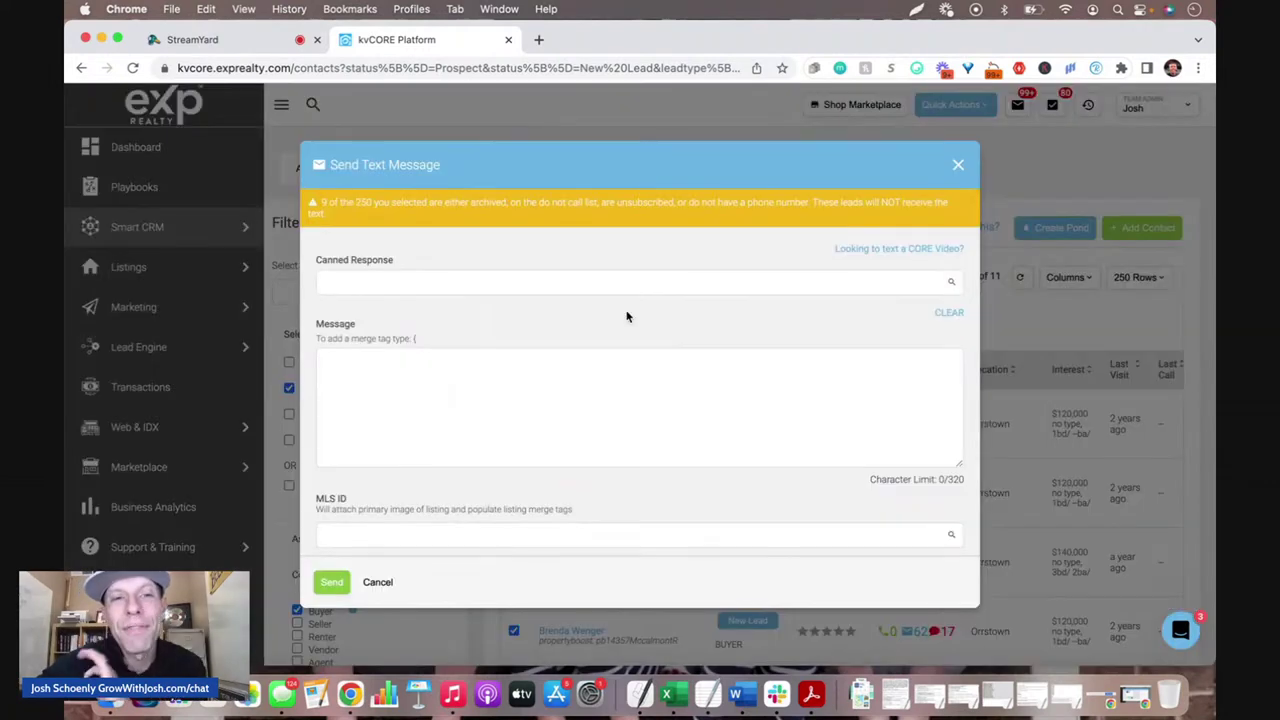
left_click(546, 386)
key("super+v")
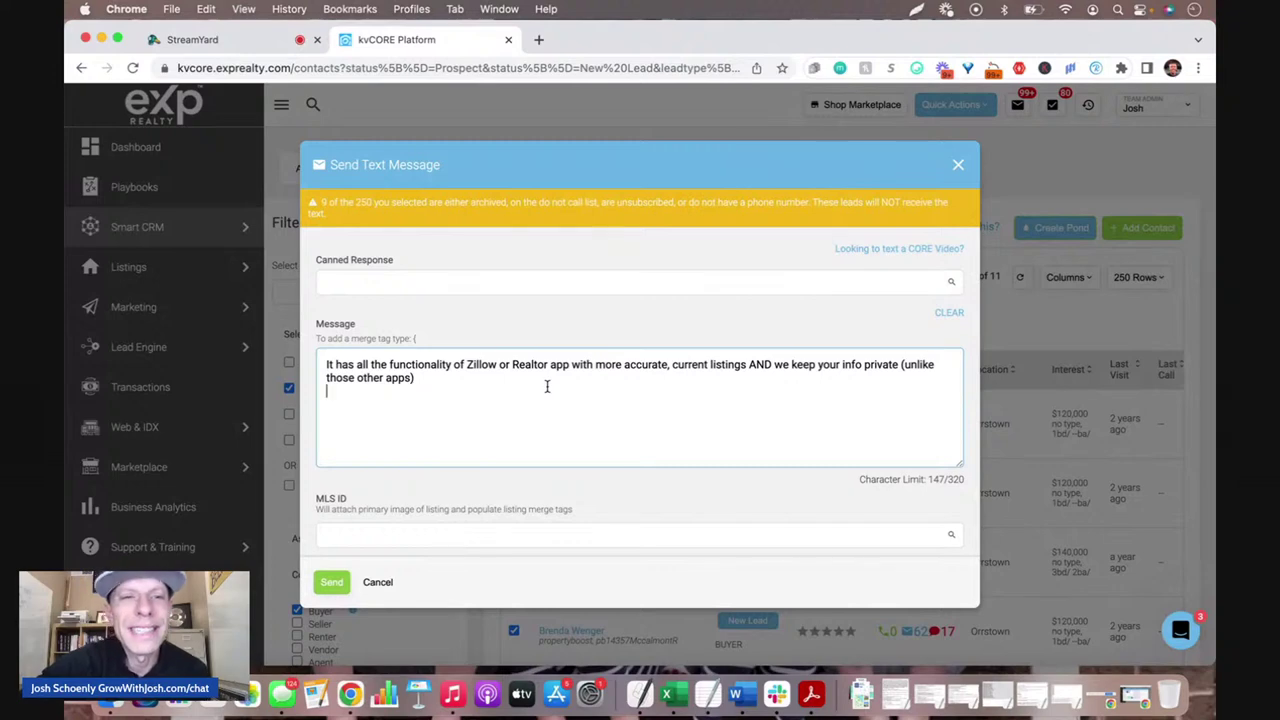
key("BackSpace")
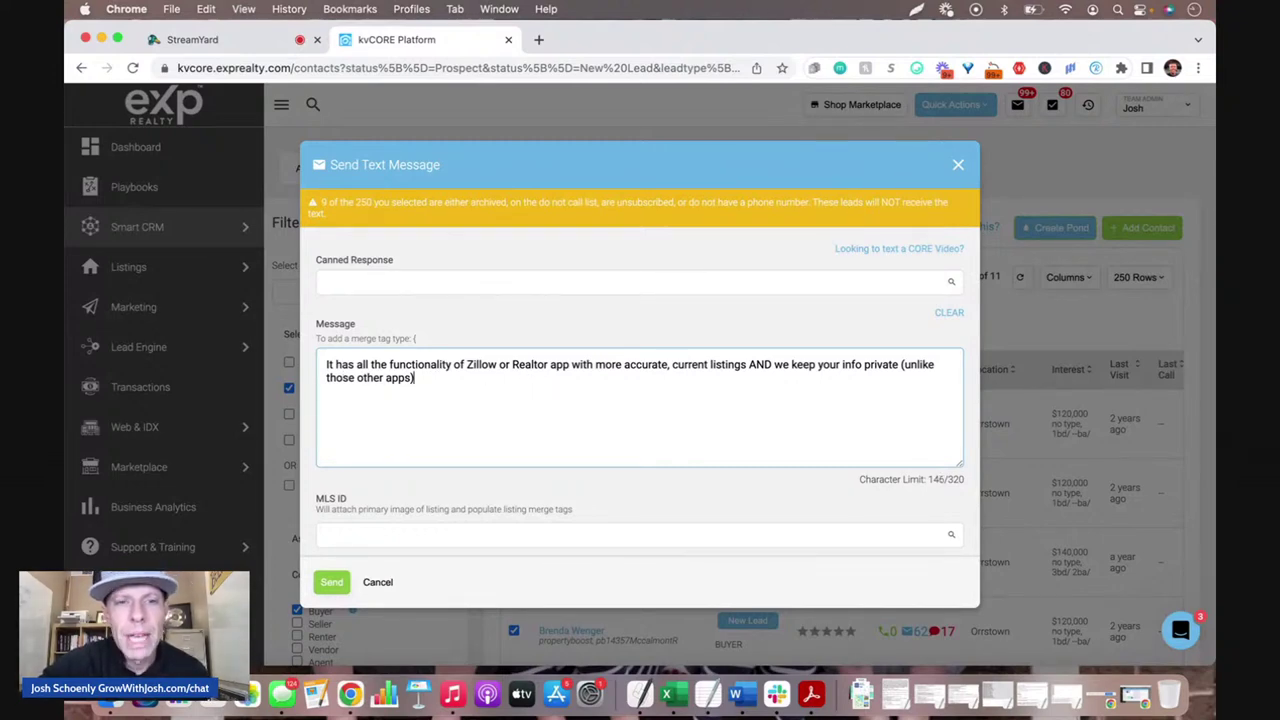
Step: Insert "the" before "Zillow" and append ", check it out and lmk what you think. thx -" followed by the sender's first name
left_click(467, 364)
type("the")
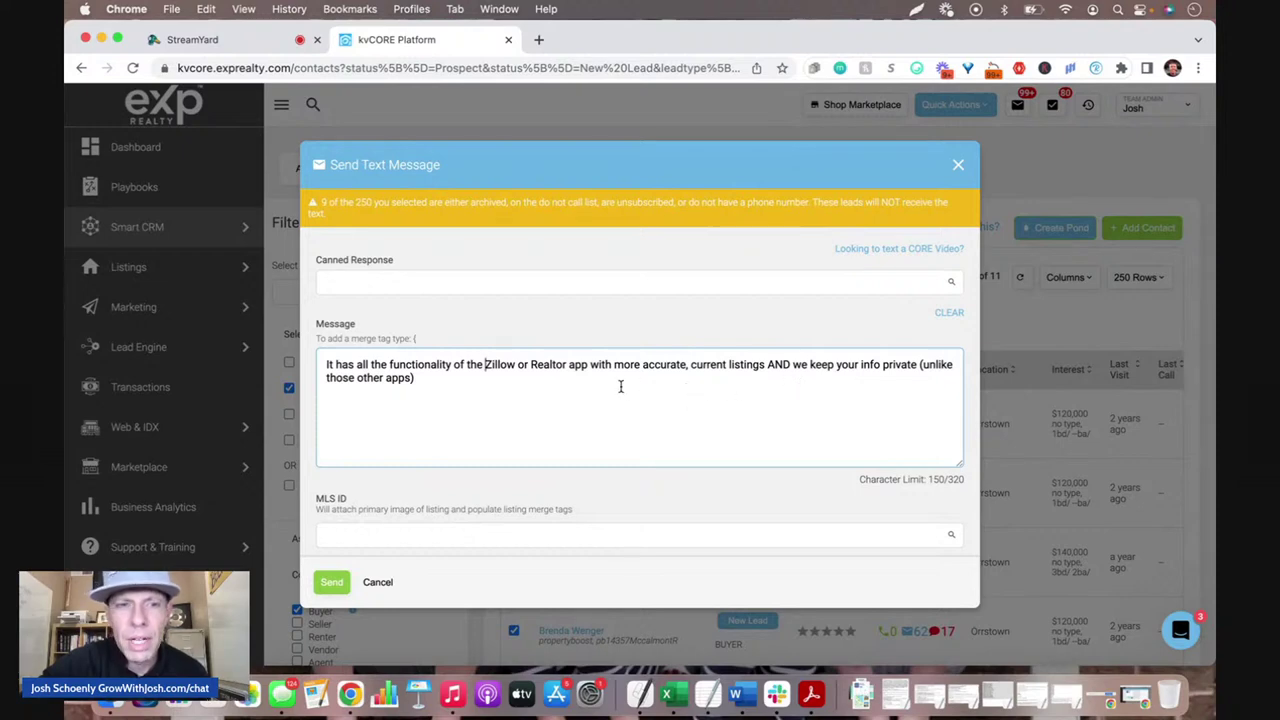
type("check it out and lmk what you ")
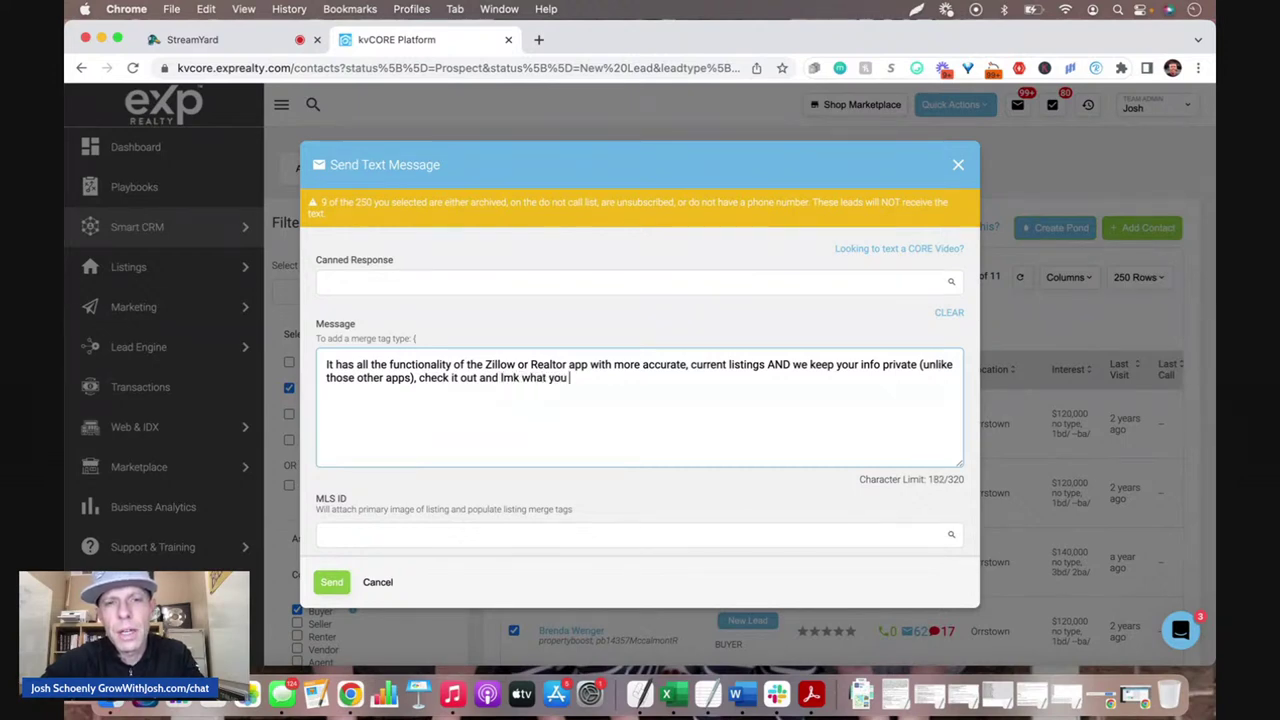
type("think. thx - Josh")
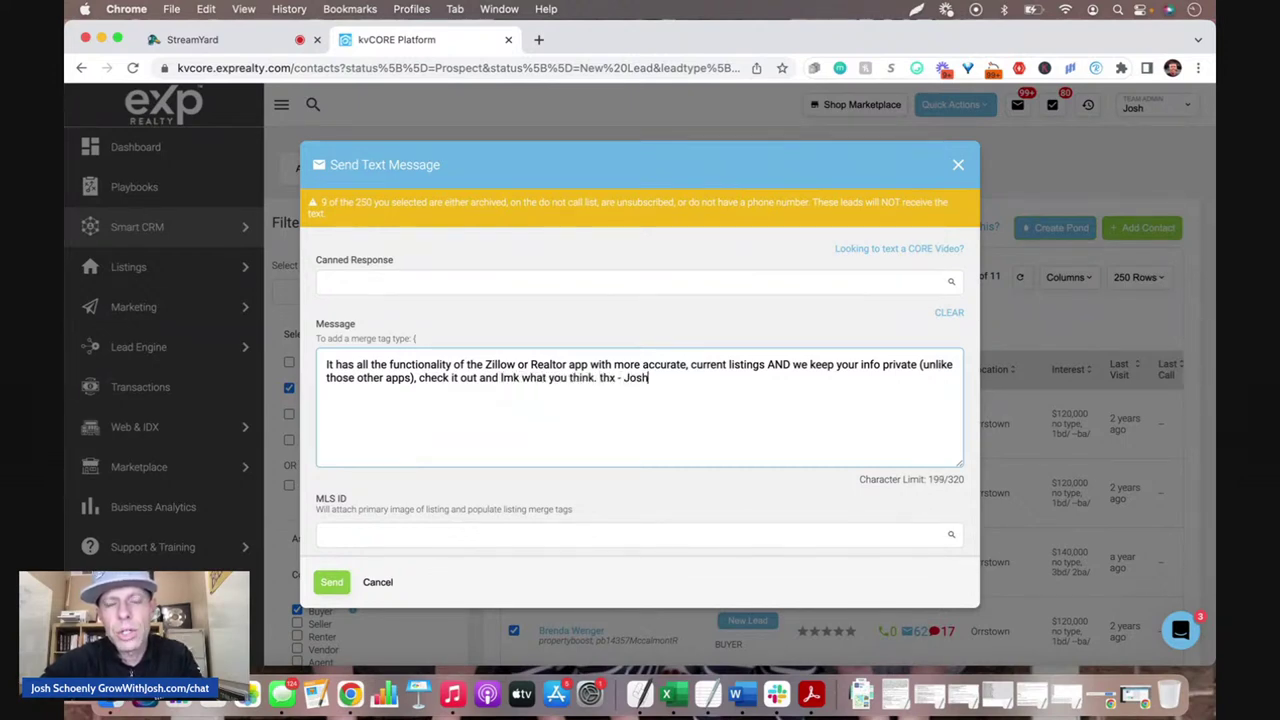
Step: Copy the entire follow-up message and send the mass text
key("super+a")
key("super+c")
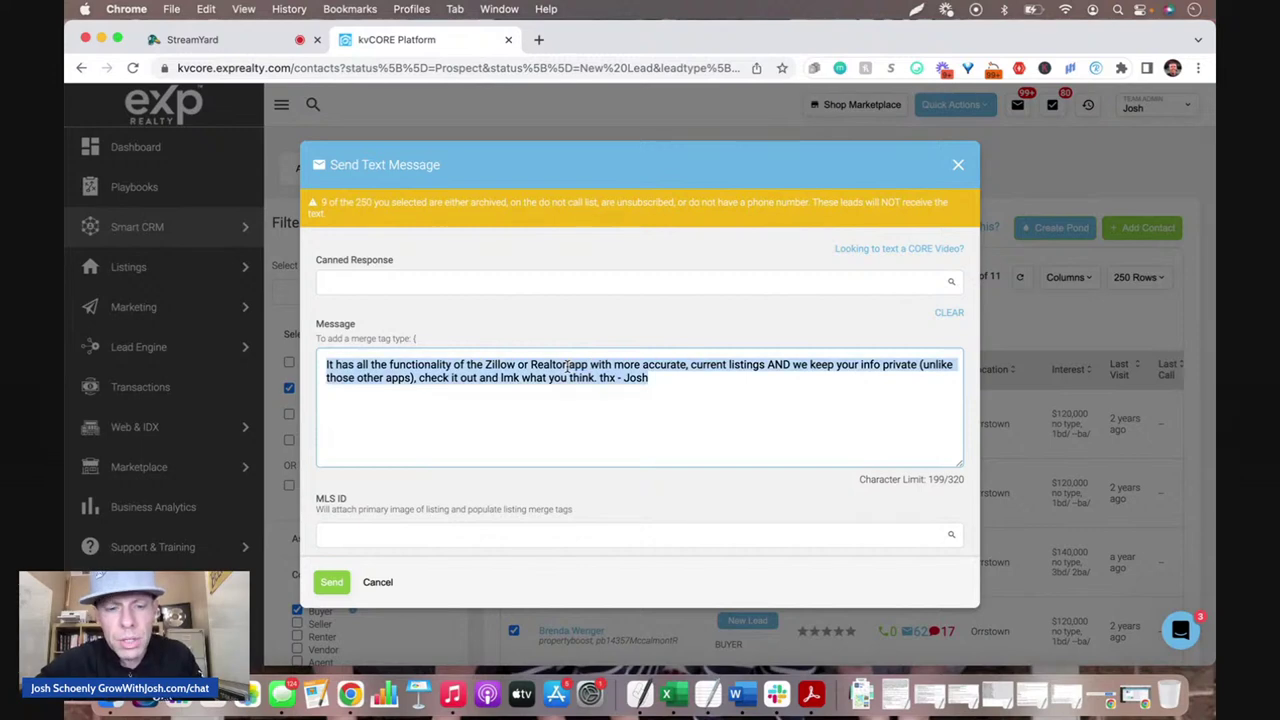
left_click(331, 582)
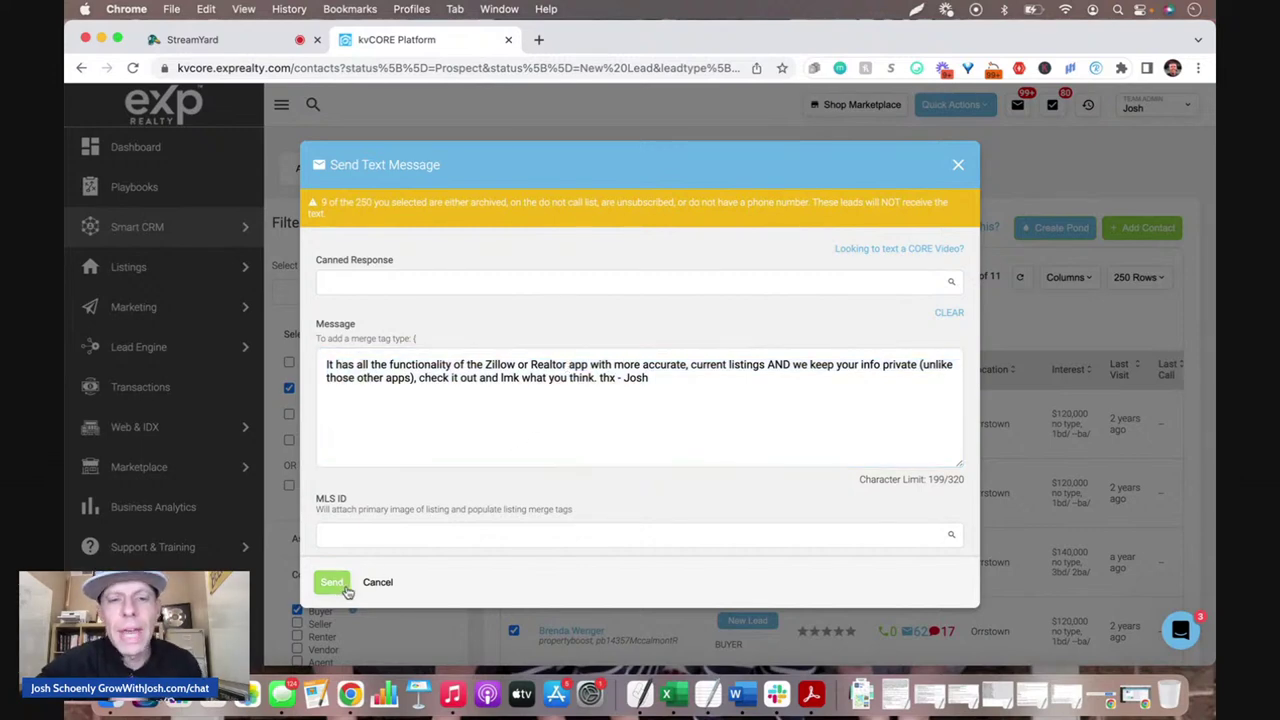
Step: Switch to TextEdit, add the copied follow-up after the invitation's link, change "It" to "it", and copy the combined message
left_click(708, 694)
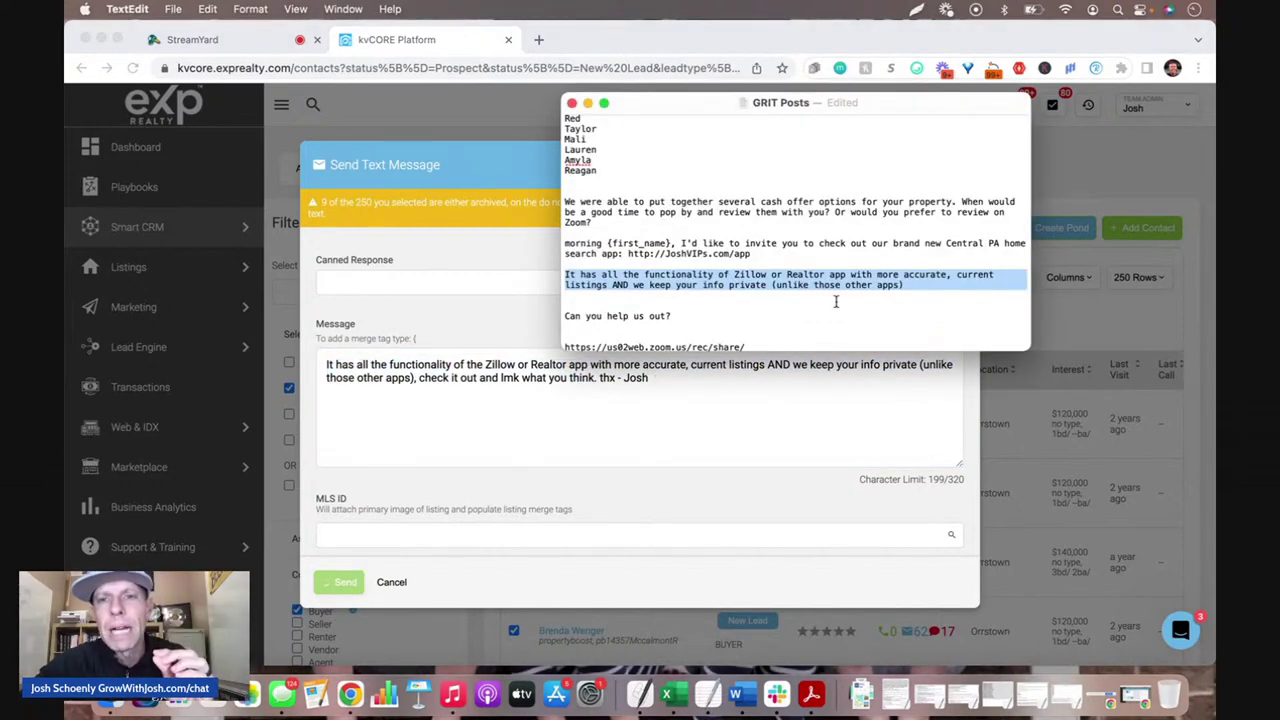
left_click(852, 255)
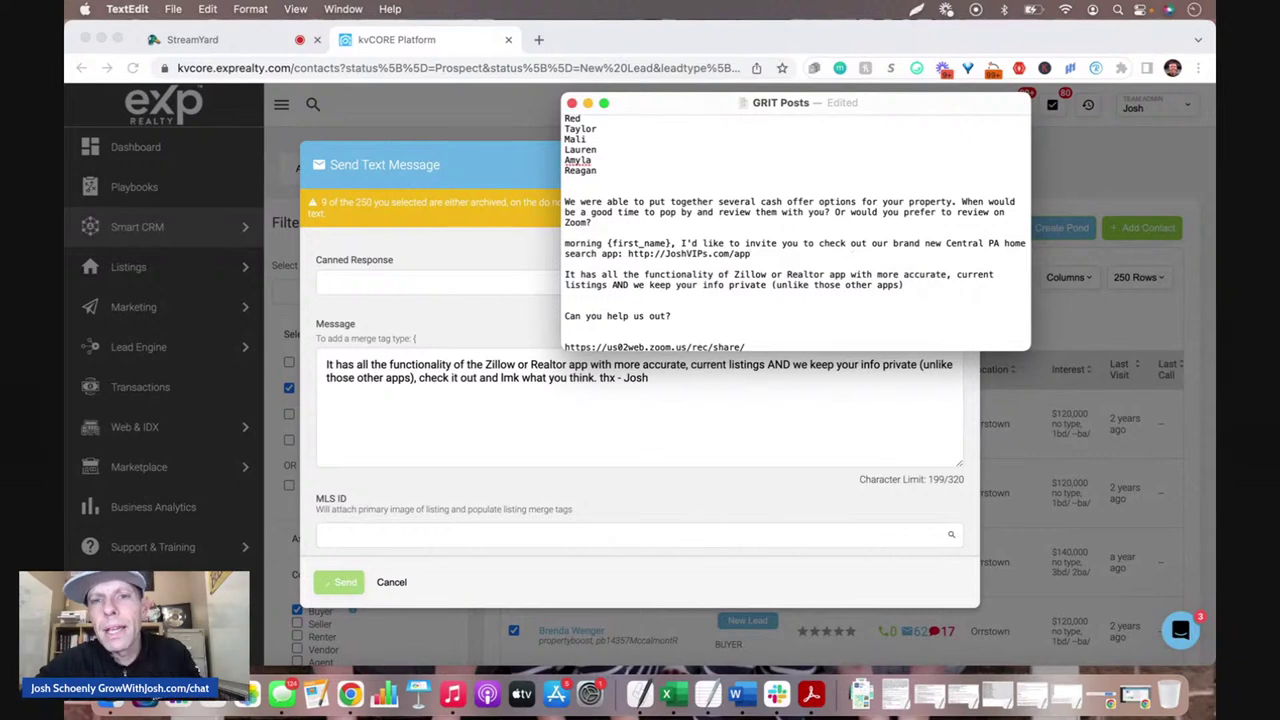
key("super+v")
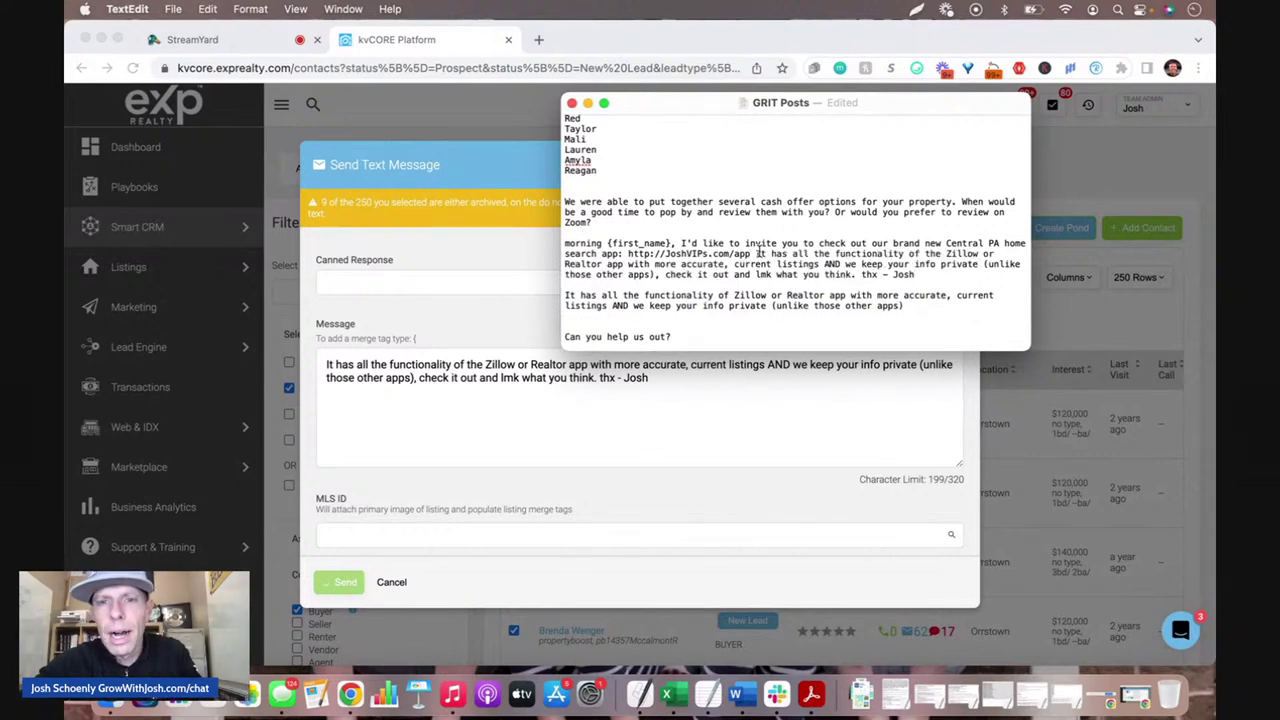
left_click(759, 253)
key("BackSpace")
type("i")
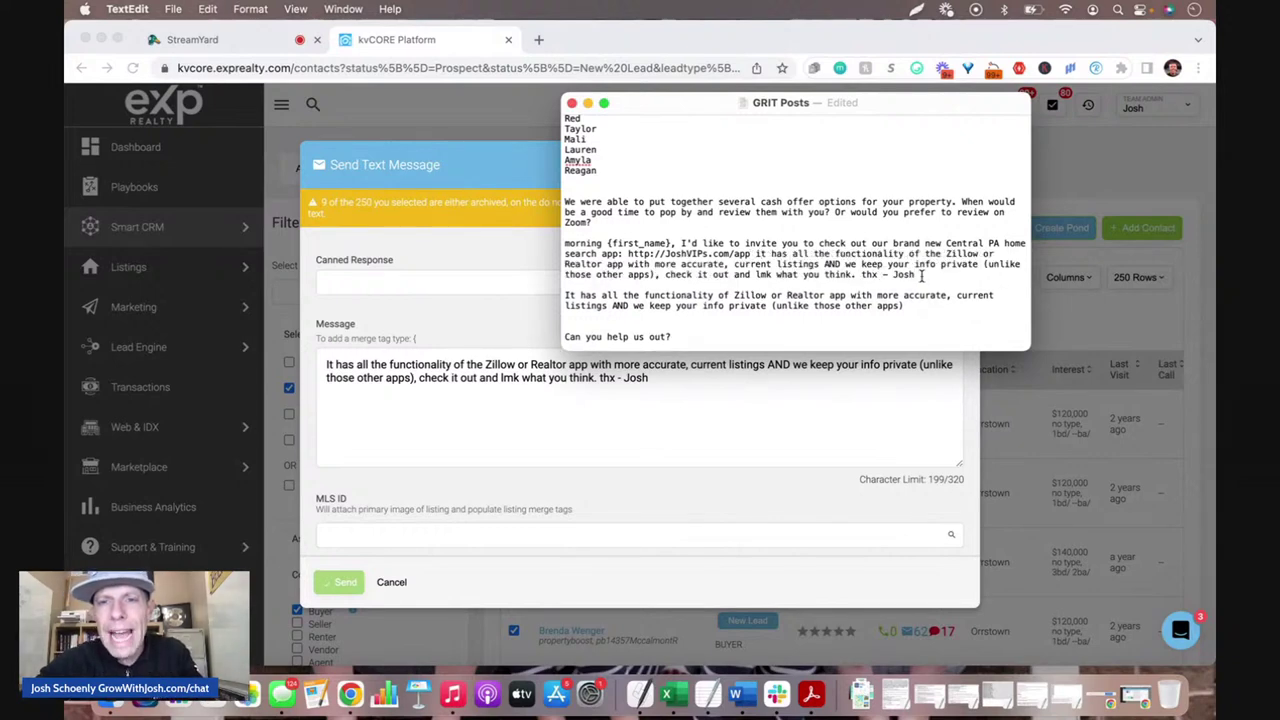
left_click_drag(920, 274, 558, 246)
key("super+c")
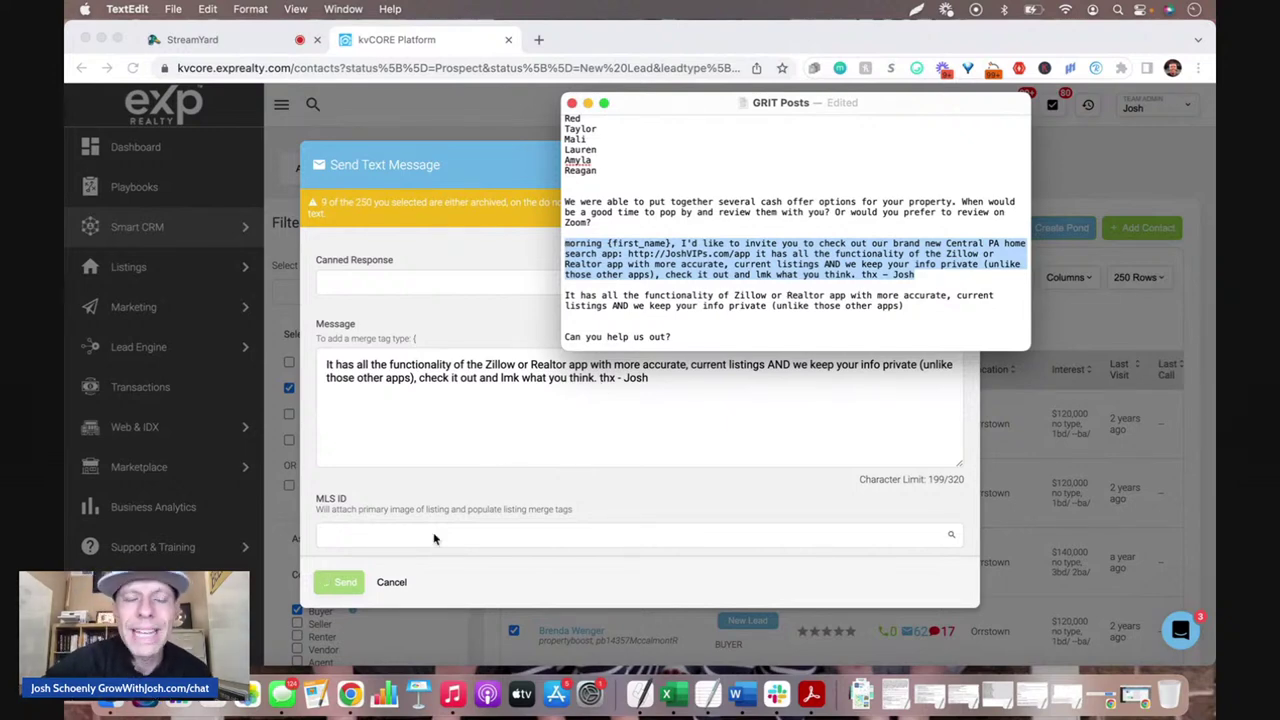
Step: Return to kvCORE and load page 9 of the filtered contacts
left_click(1095, 310)
key("Return")
type("9")
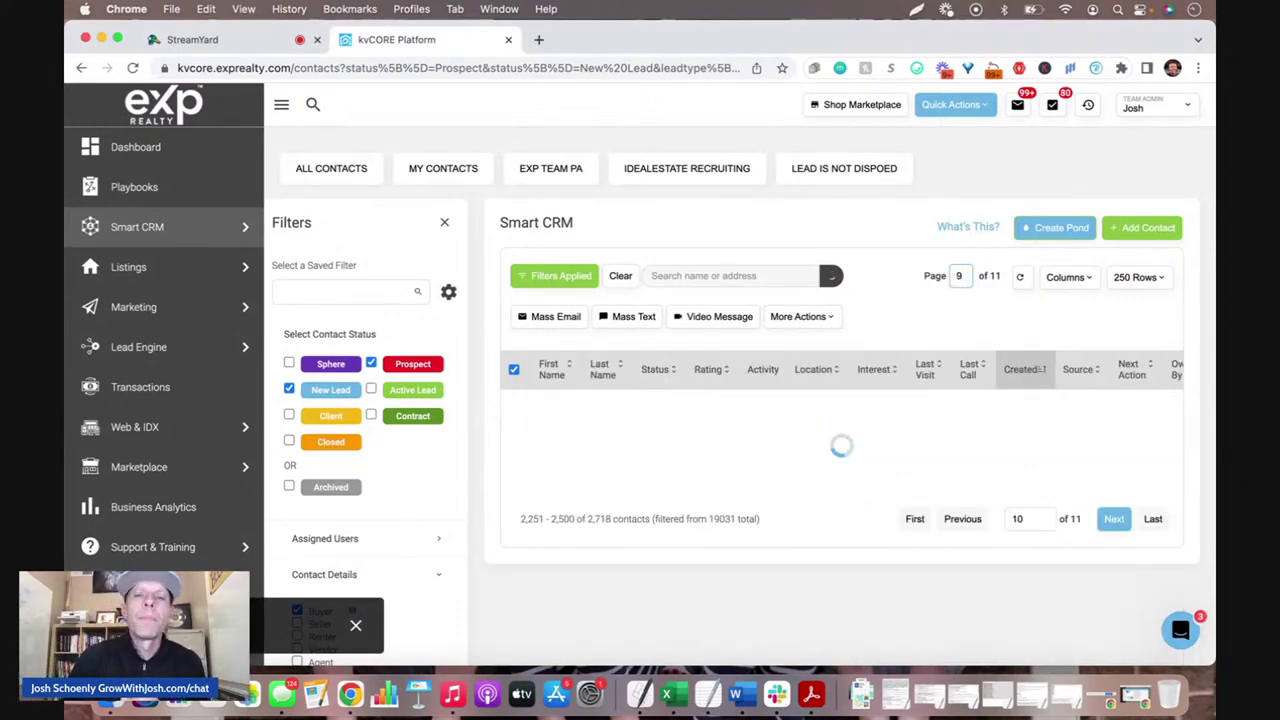
key("Return")
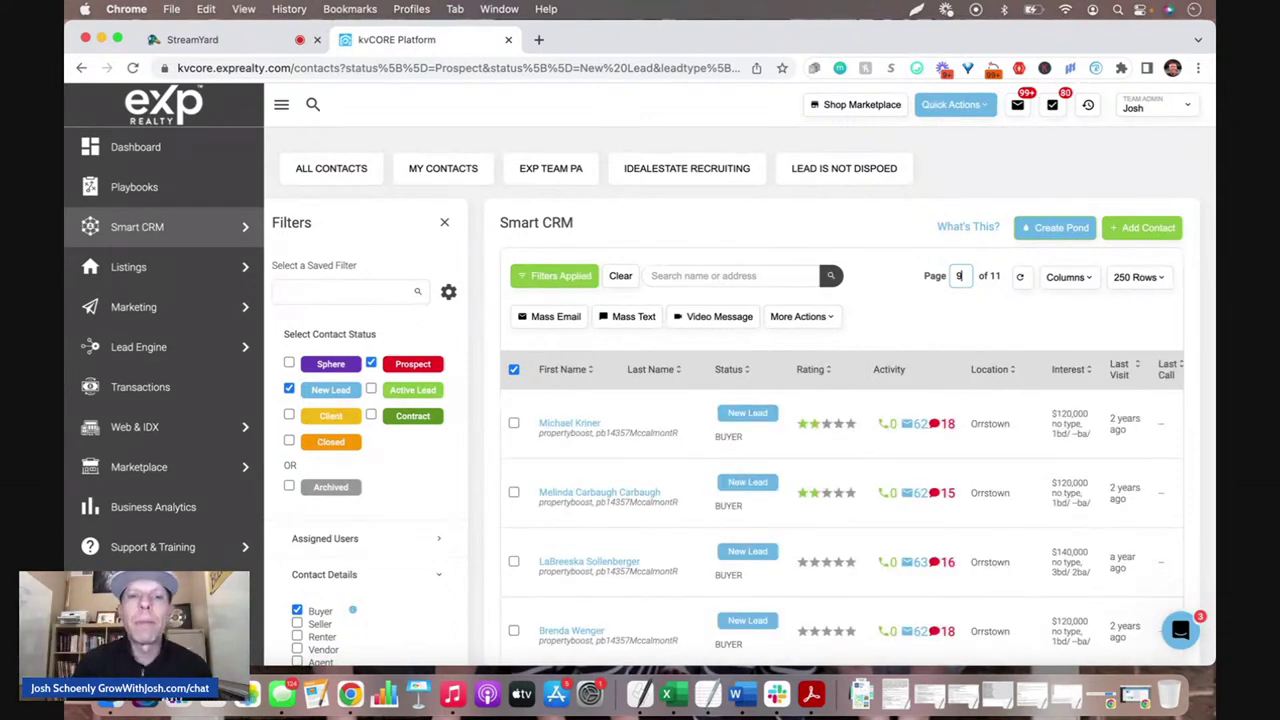
left_click(831, 276)
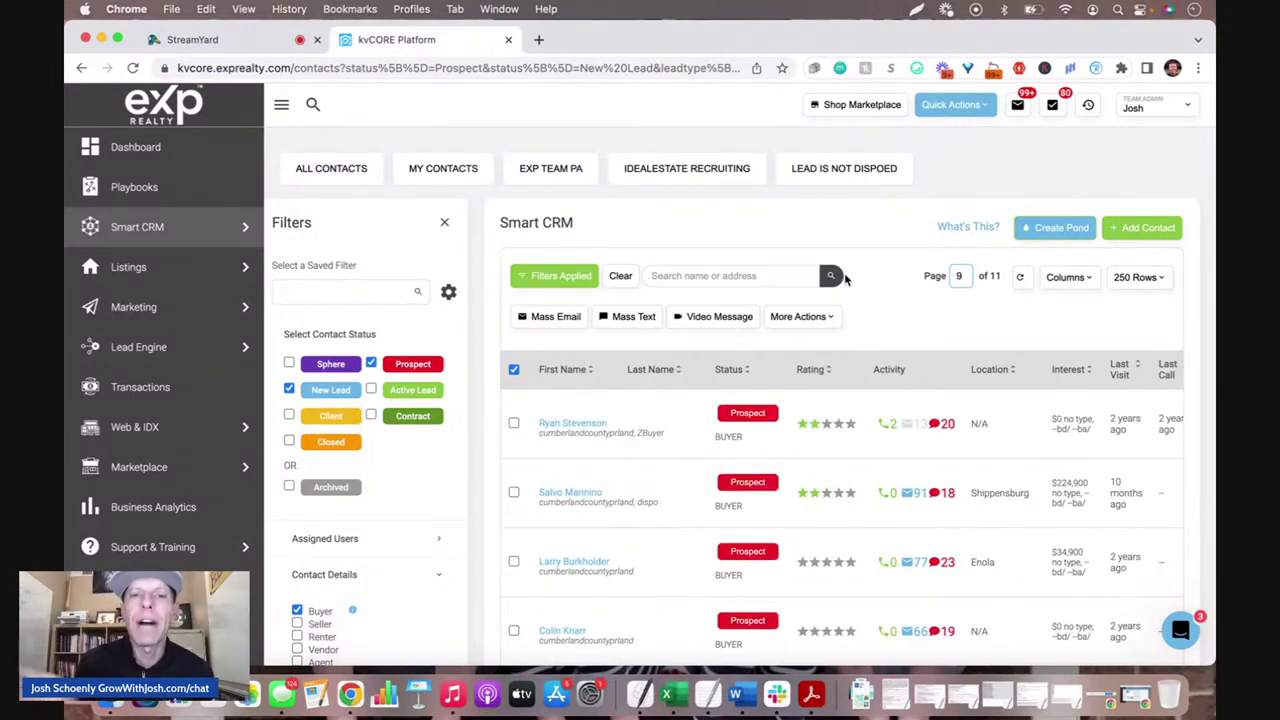
Step: Select all contacts on page 9 and paste the combined app invitation into a new mass text
left_click(513, 371)
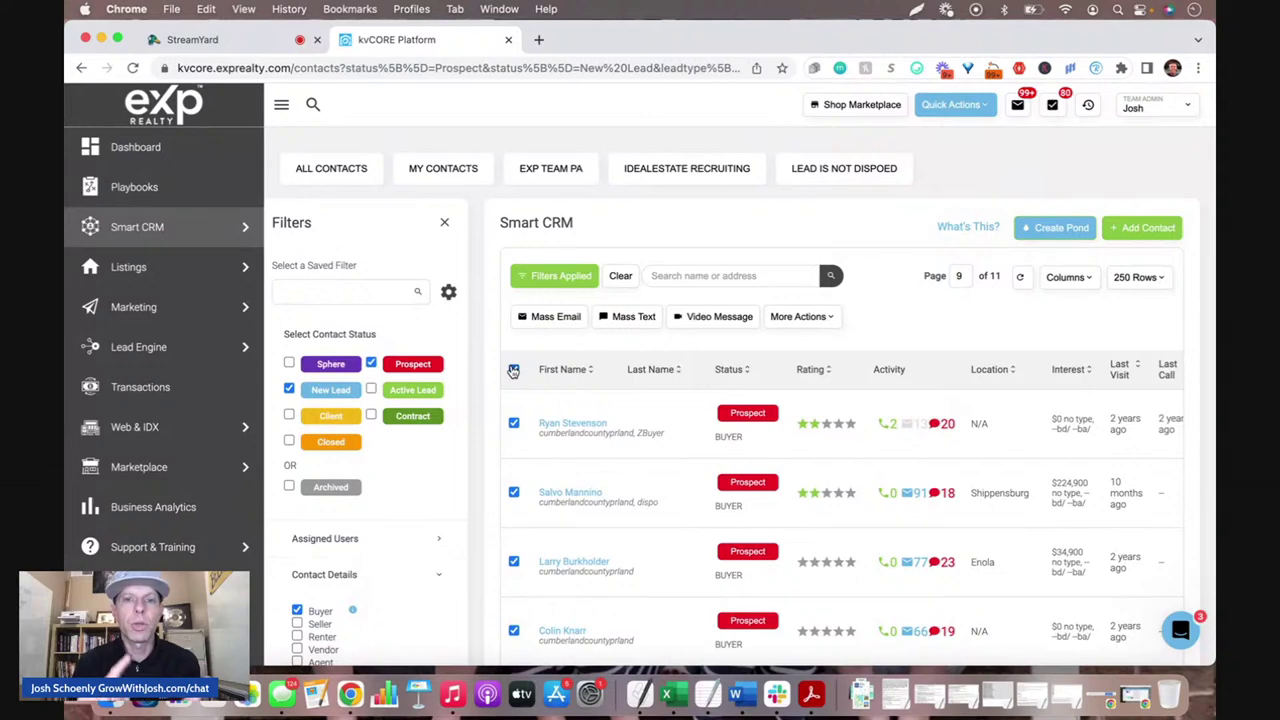
left_click(635, 320)
left_click(601, 368)
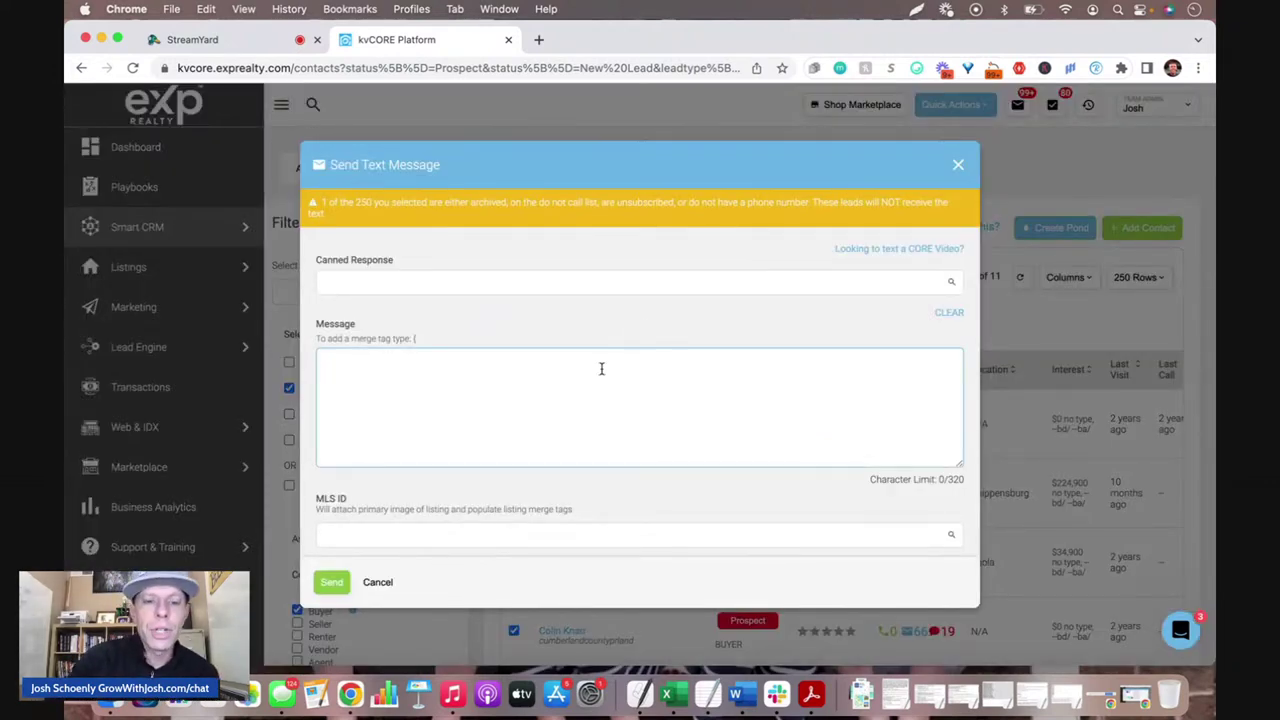
key("super+v")
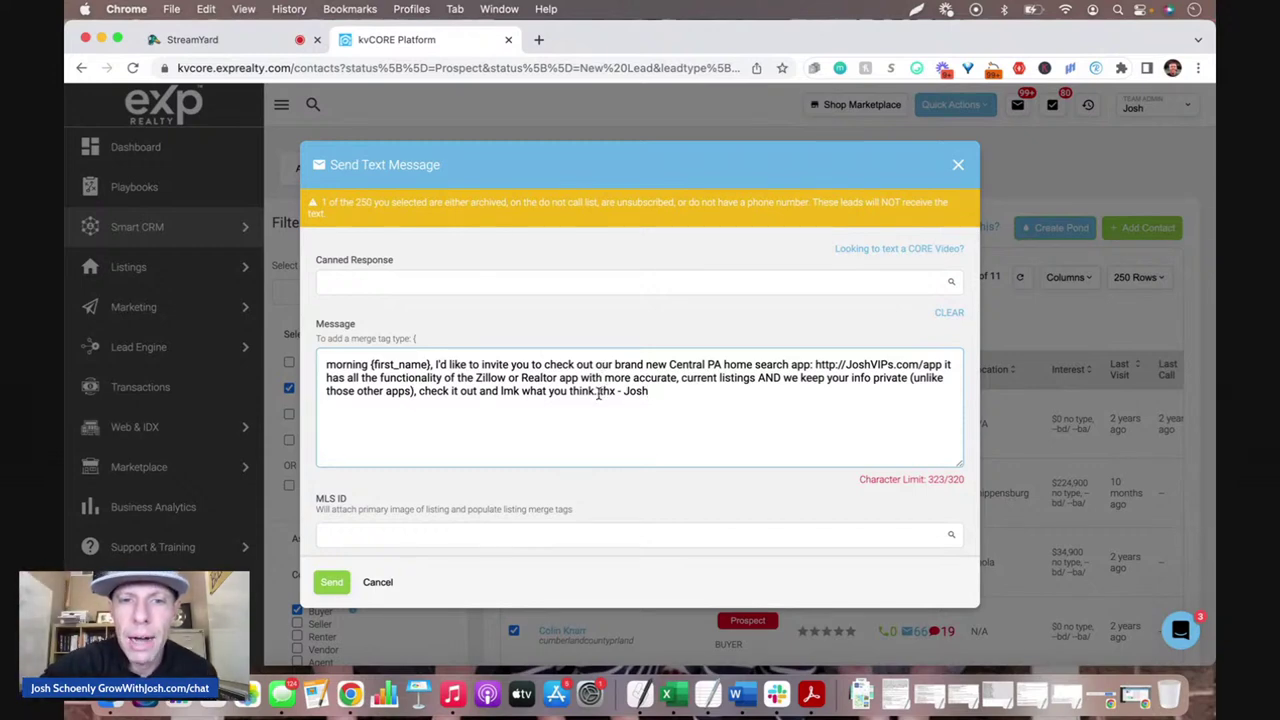
Step: Shorten the message by removing "morning" and the period after "think", retype the "thx" sign-off with the sender's first name, and send it
left_click_drag(600, 391, 652, 393)
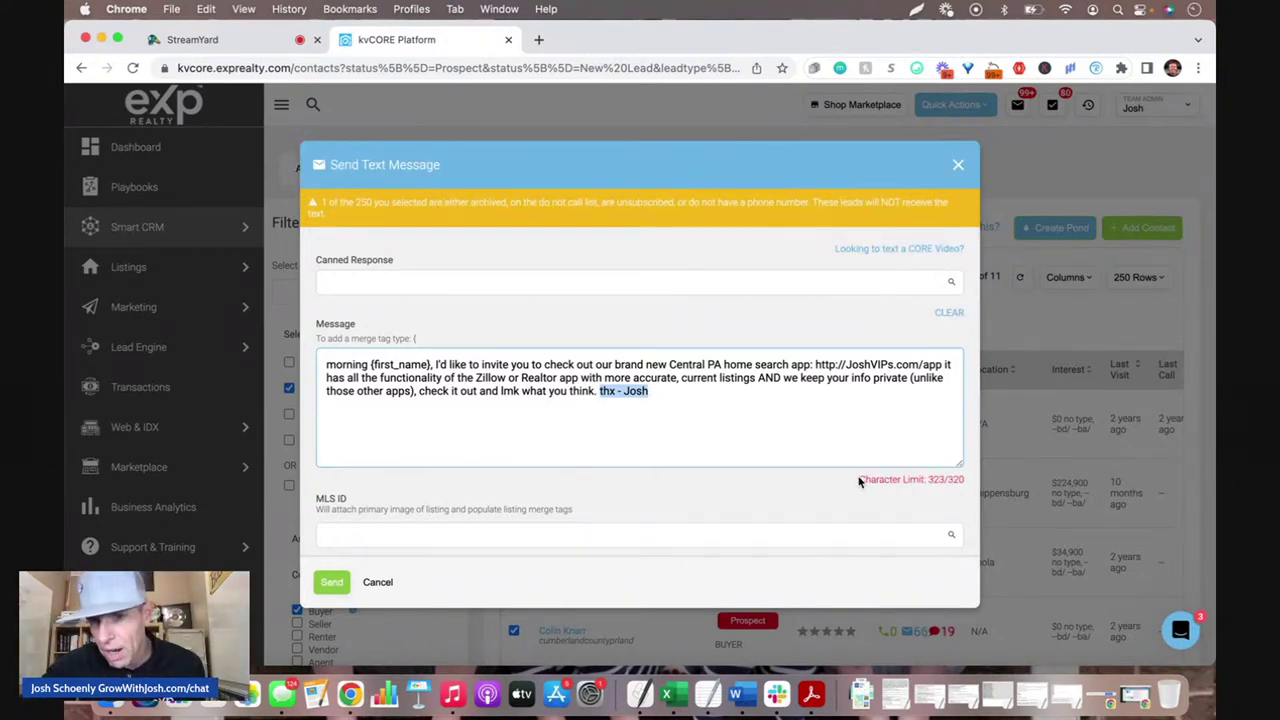
key("BackSpace")
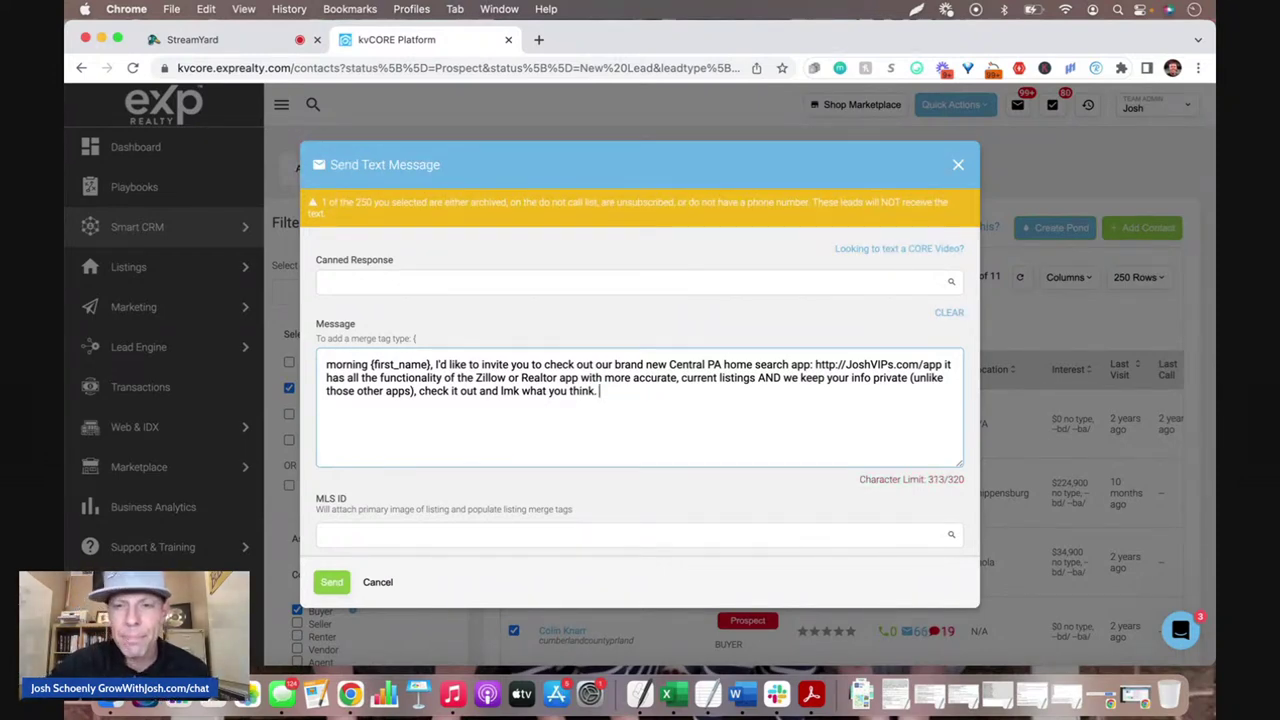
left_click(370, 365)
left_click_drag(372, 365, 320, 366)
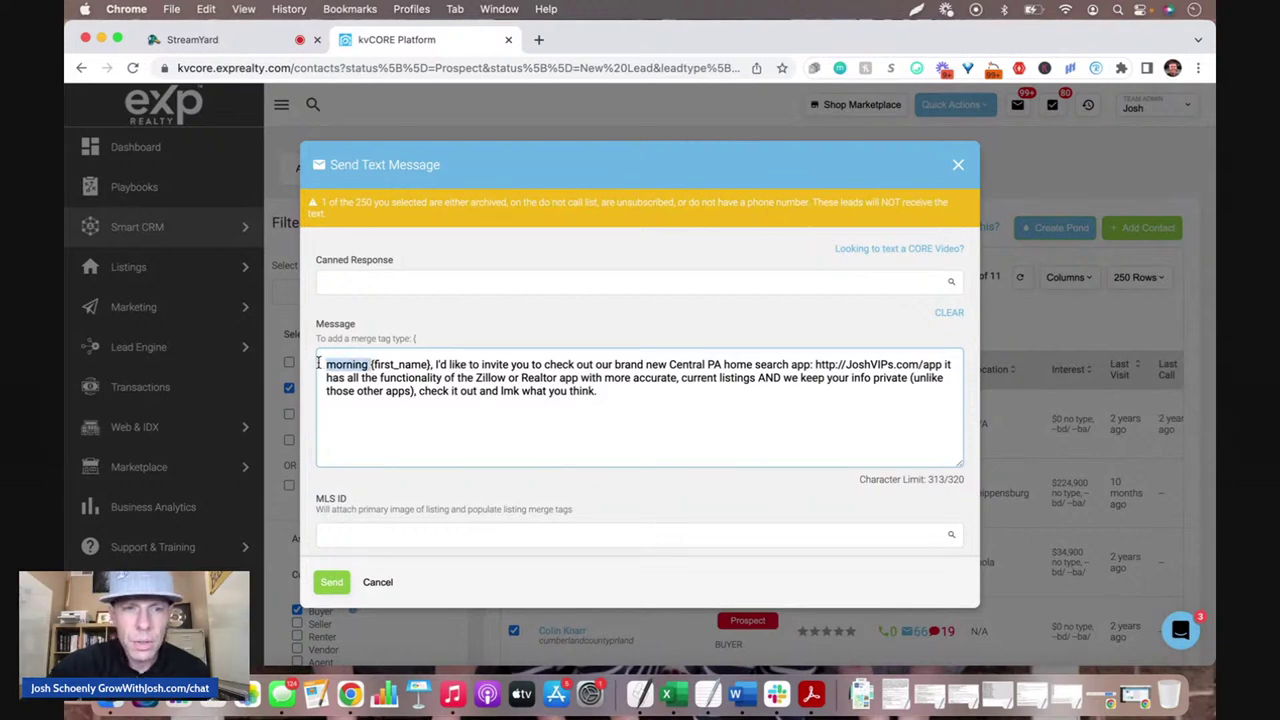
key("BackSpace")
left_click(585, 394)
key("BackSpace")
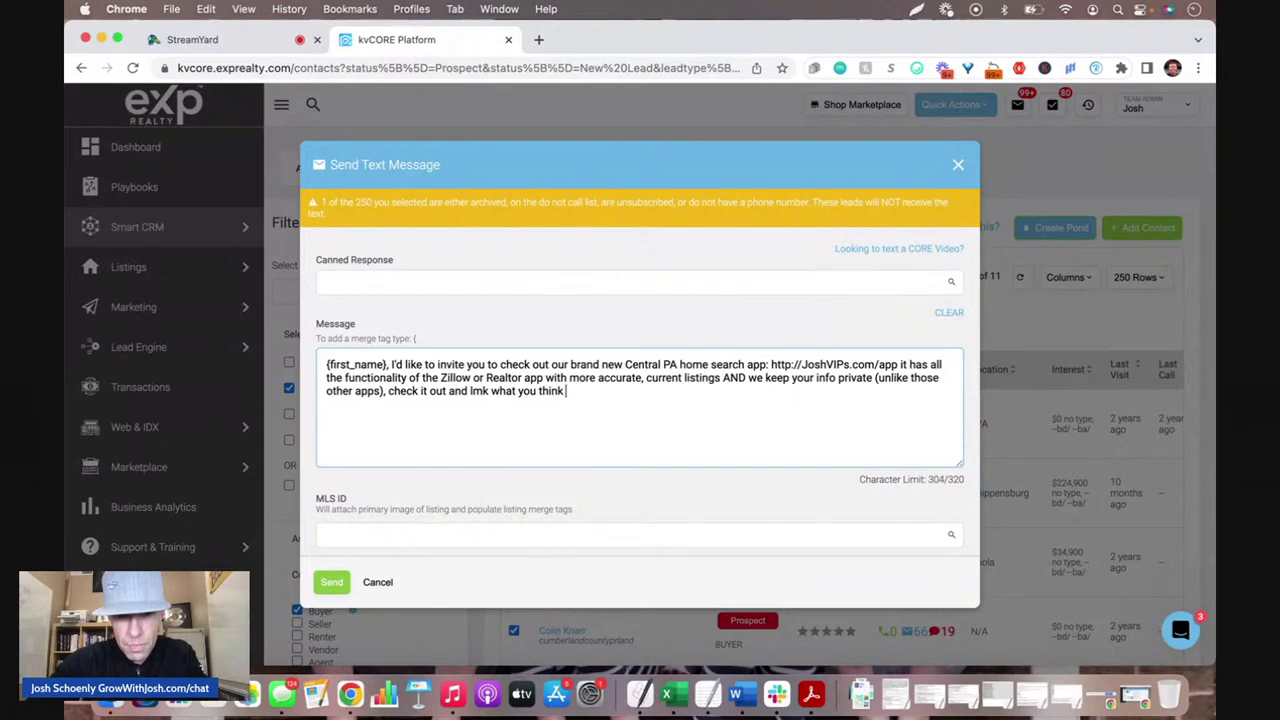
type("thx - Josh")
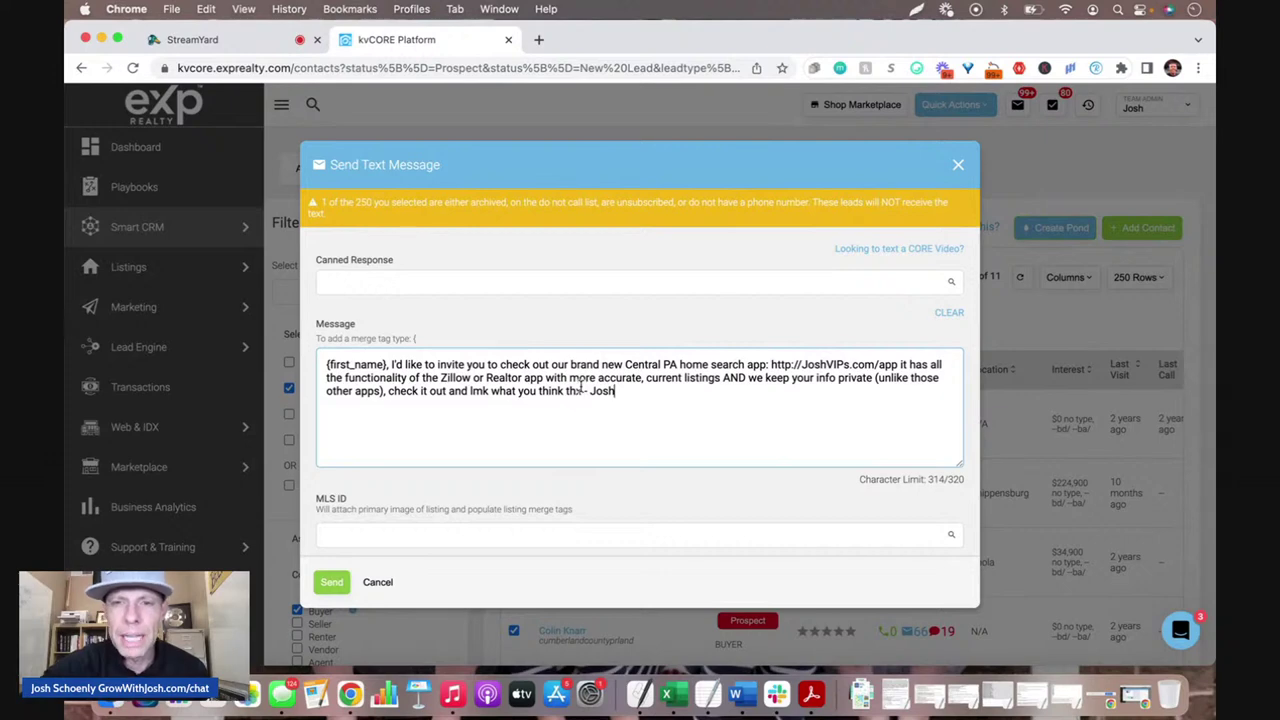
left_click(320, 585)
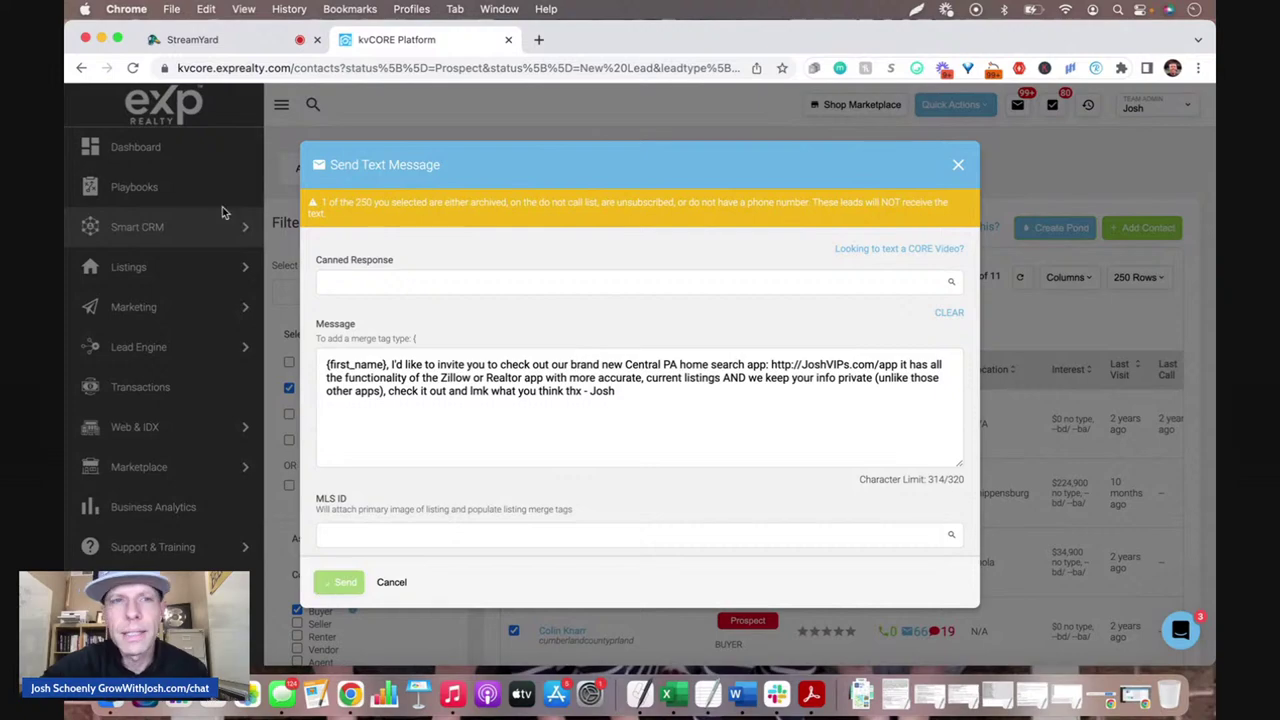
left_click(215, 40)
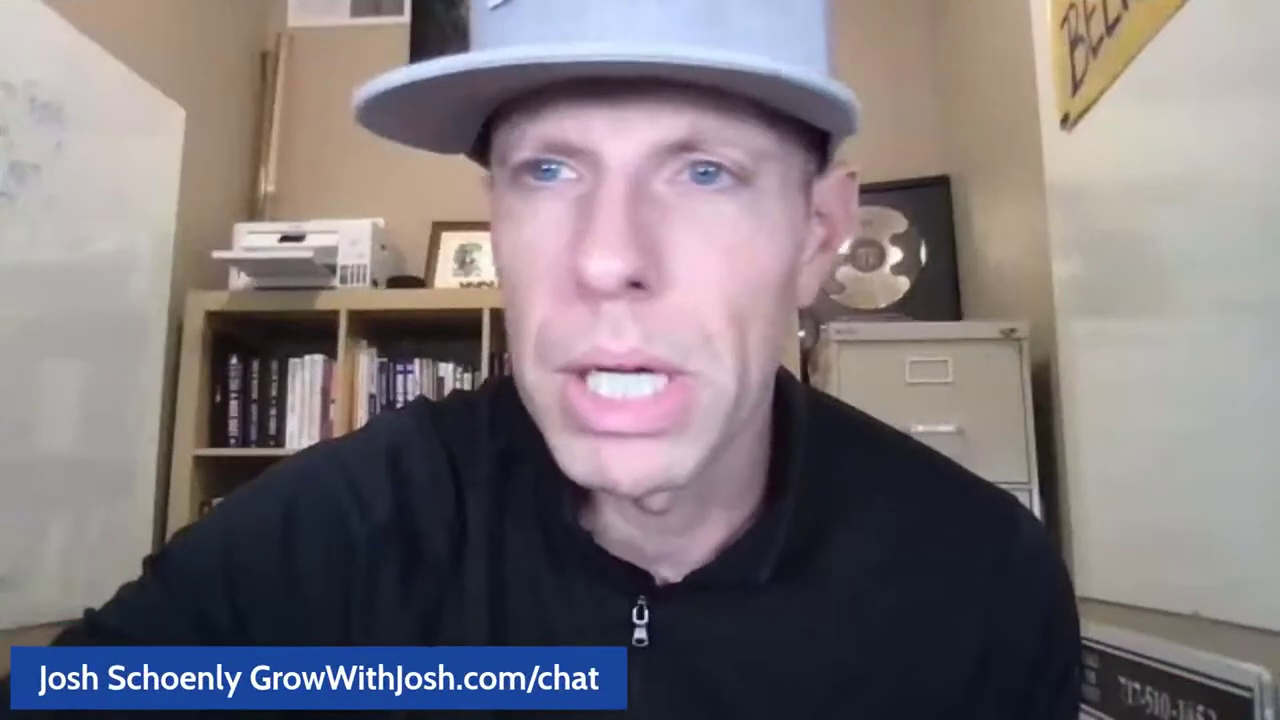